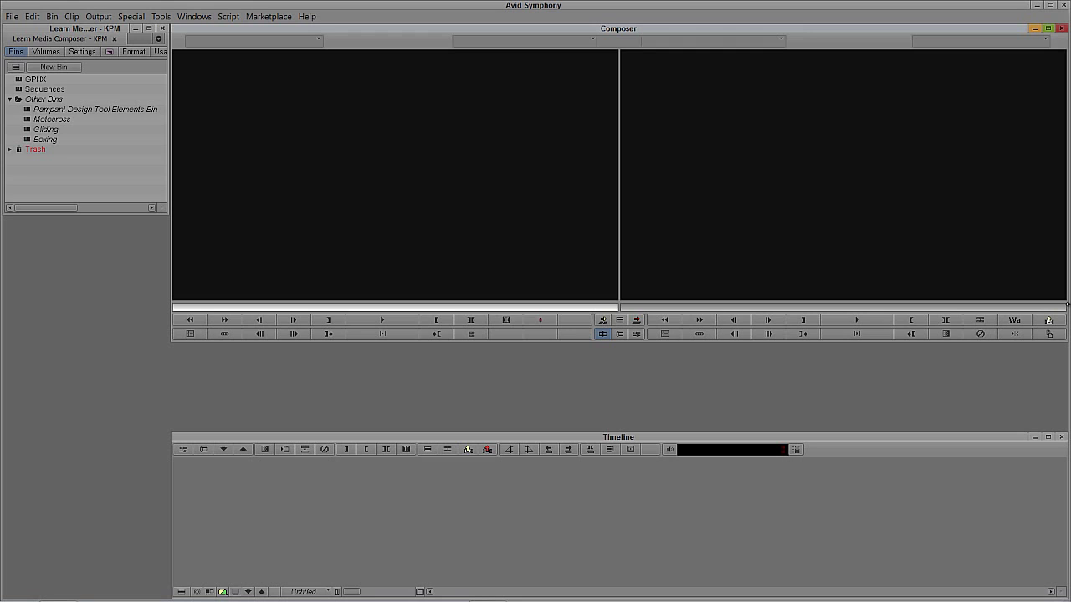
Open the GPHX bin, resize its window, and start a new title with the Title Tool.
double_click(28, 79)
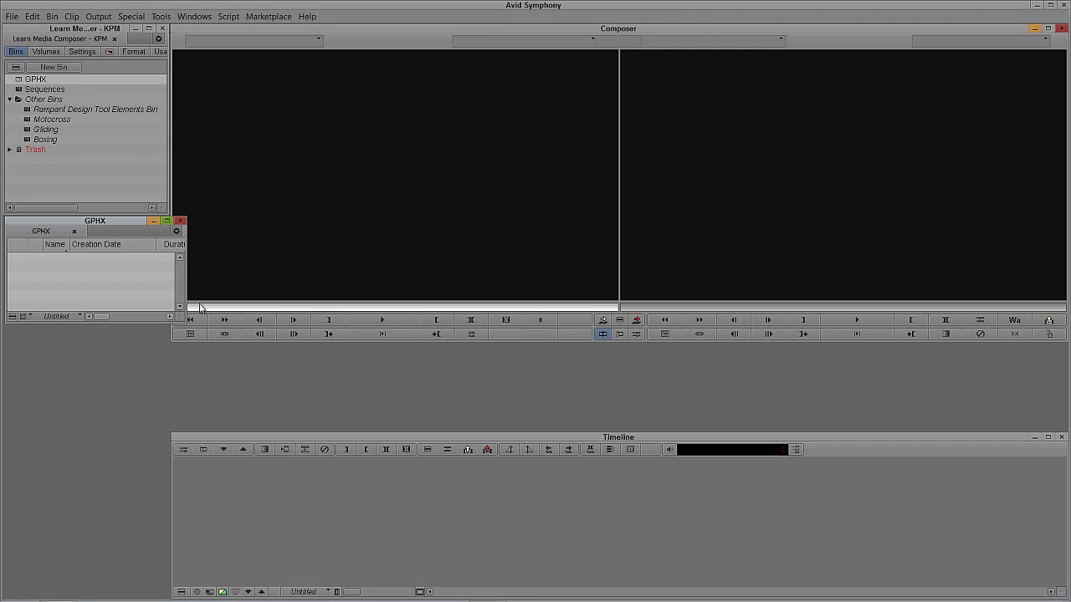
left_click_drag(179, 316, 156, 328)
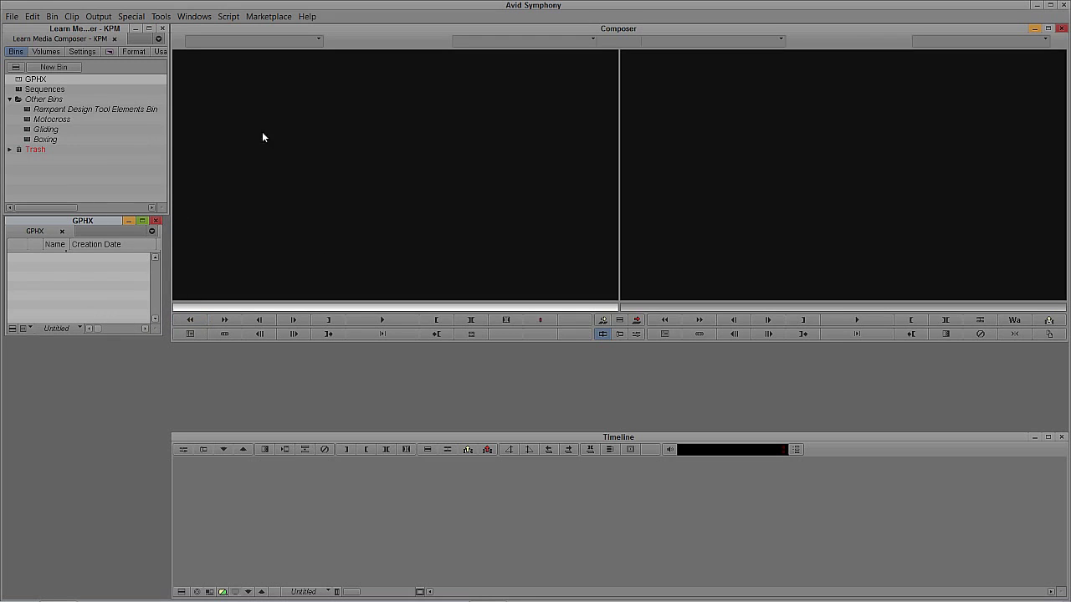
left_click(72, 16)
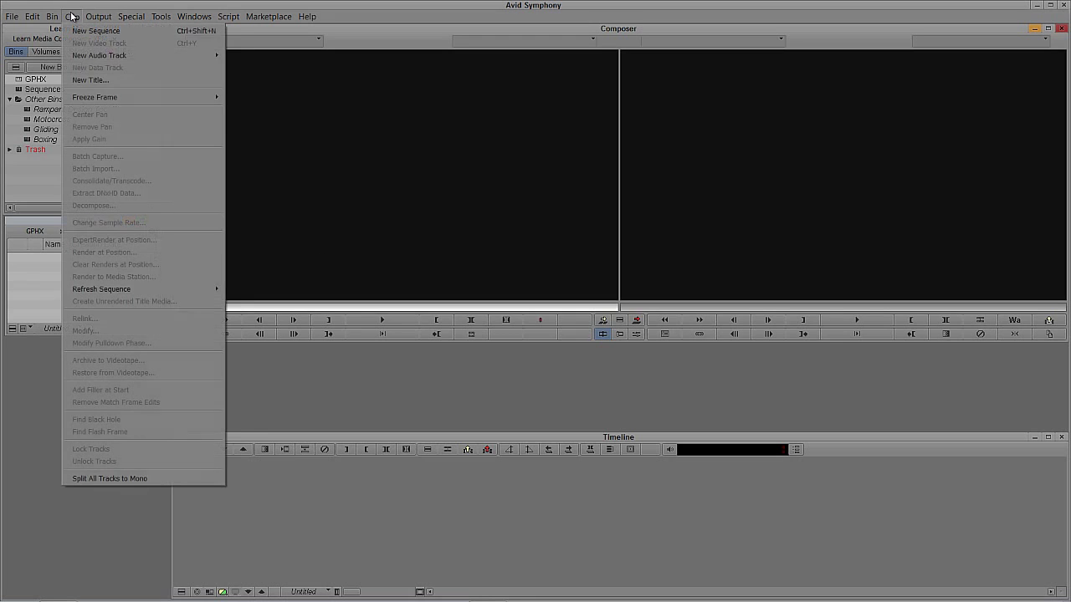
left_click(92, 79)
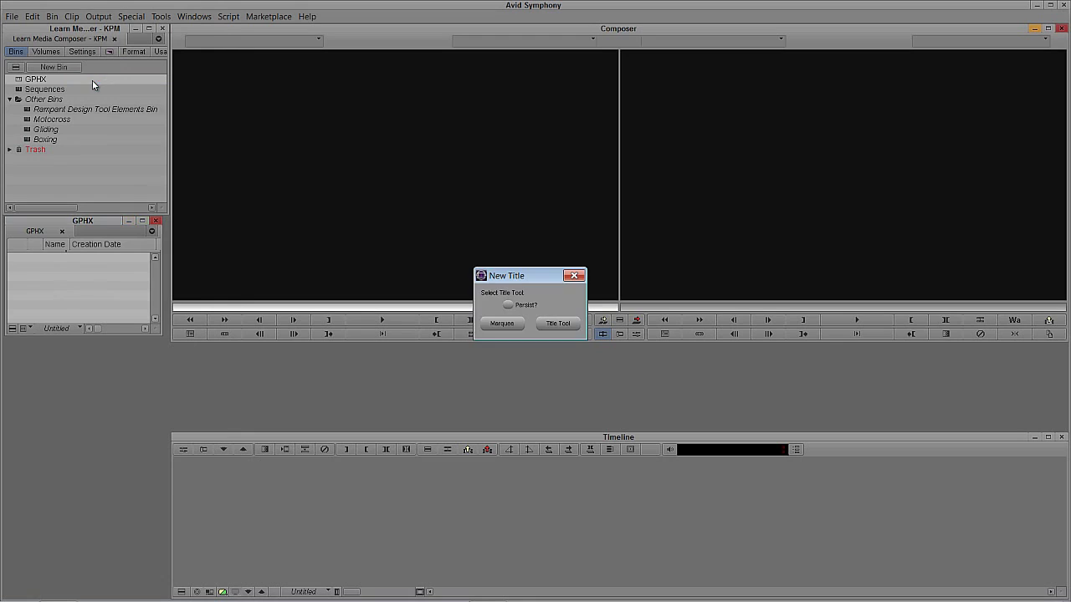
left_click(554, 324)
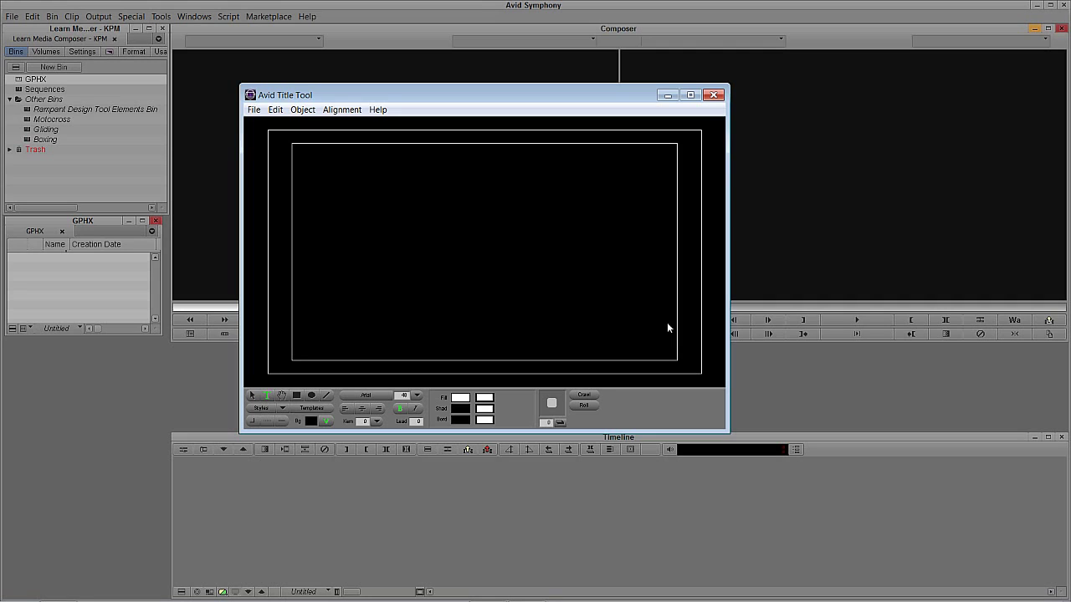
Draw a wide white rectangle across the frame, starting at the upper-left corner of the outer safe-area guide.
left_click(297, 396)
left_click_drag(269, 131, 716, 193)
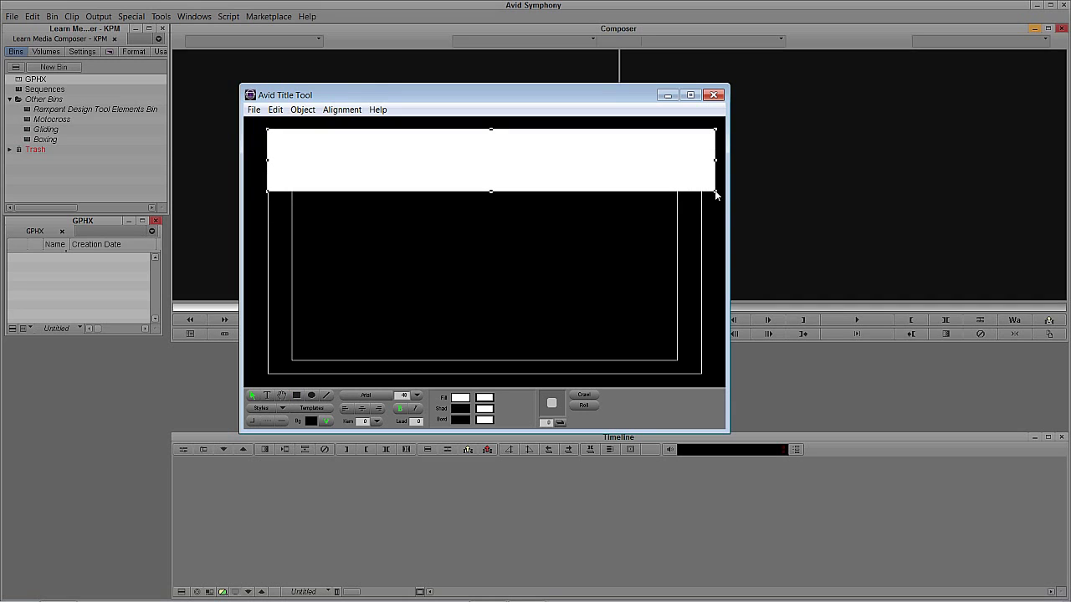
Duplicate the white rectangle twice, placing the copies below it as a stack of three bars.
left_click_drag(495, 160, 479, 302)
key("ctrl+z")
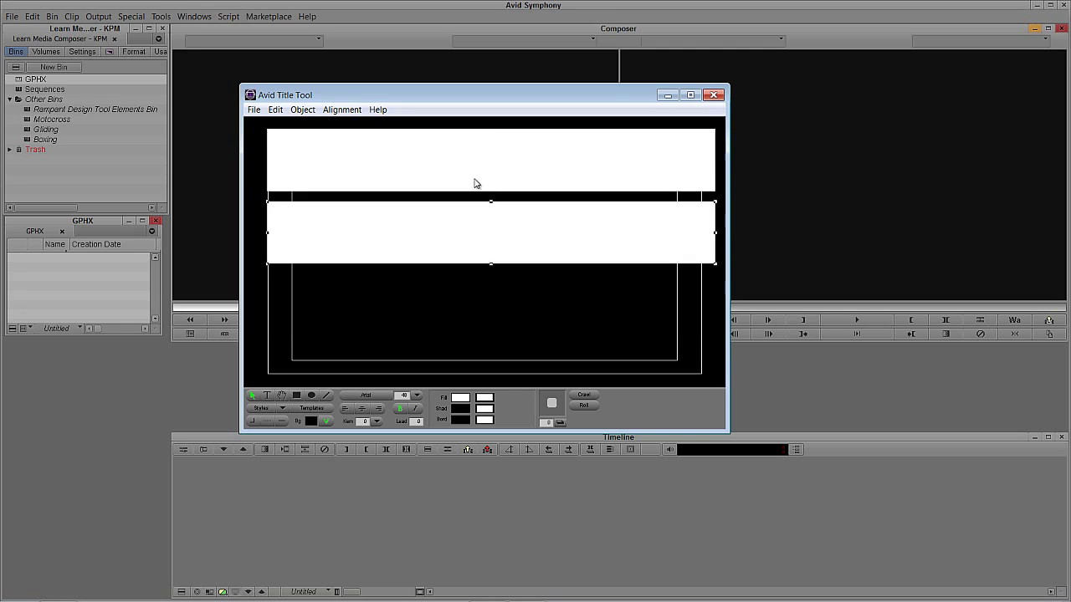
left_click_drag(479, 173, 473, 313)
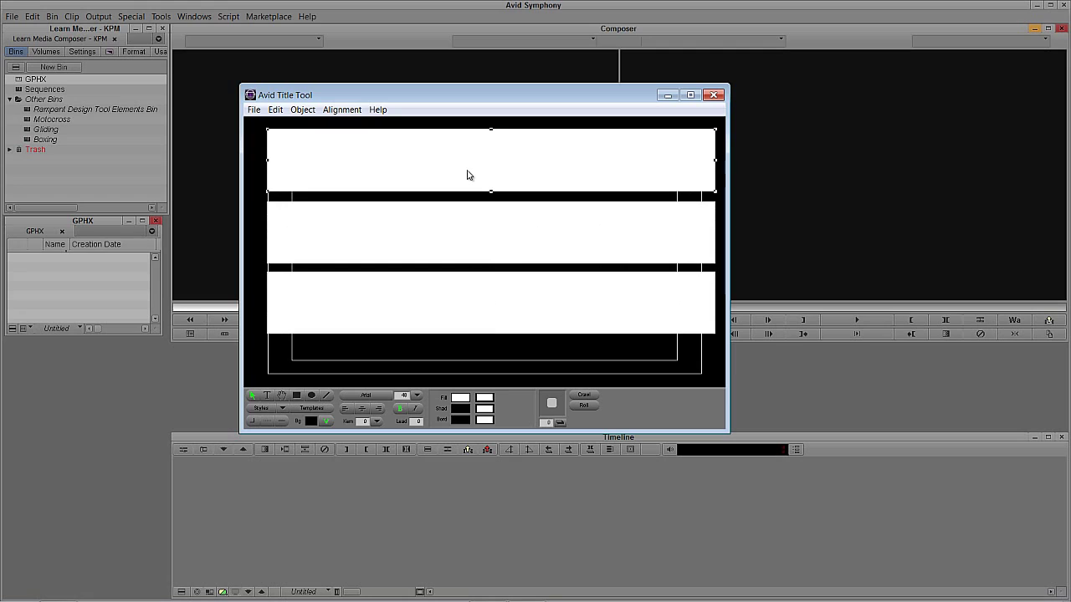
Nudge the uppermost bar up so its upper edge sits slightly above the outer safe-area guide.
key("Up")
key("Up")
key("Up")
key("Up")
key("Up")
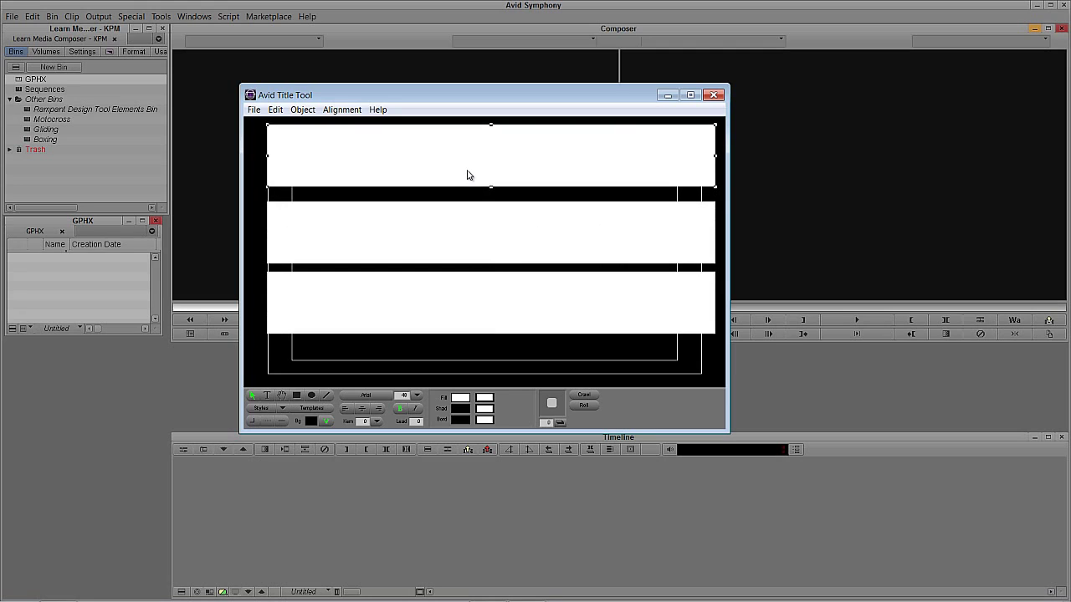
key("Up")
key("Up")
Nudge the middle bar up to leave only a narrow gap below the uppermost bar.
left_click(475, 219)
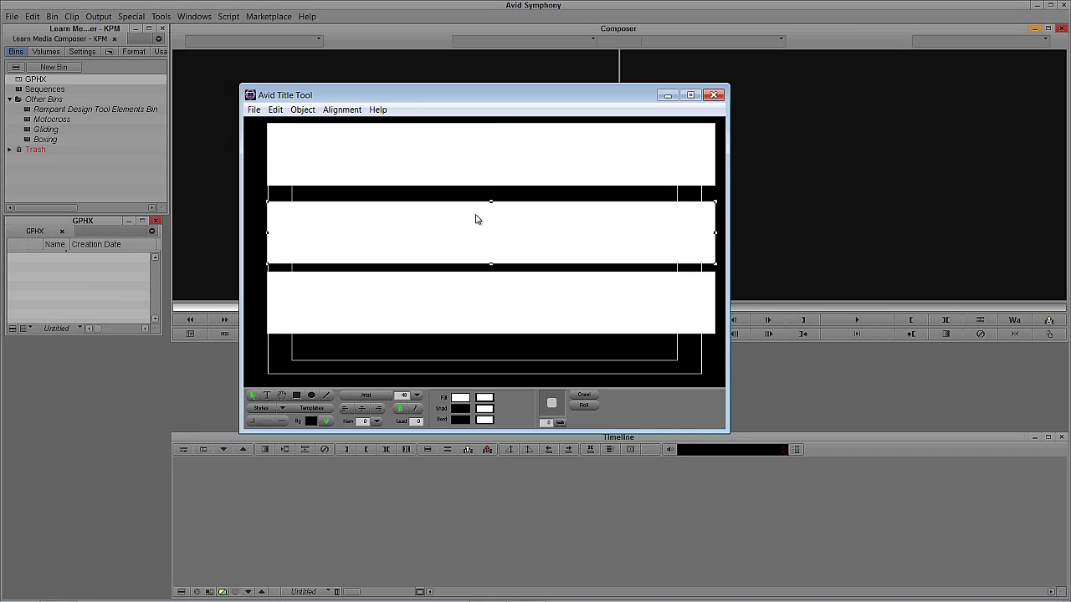
key("Up")
key("Up")
key("Up")
key("Up")
key("Up")
key("Up")
key("Up")
key("Up")
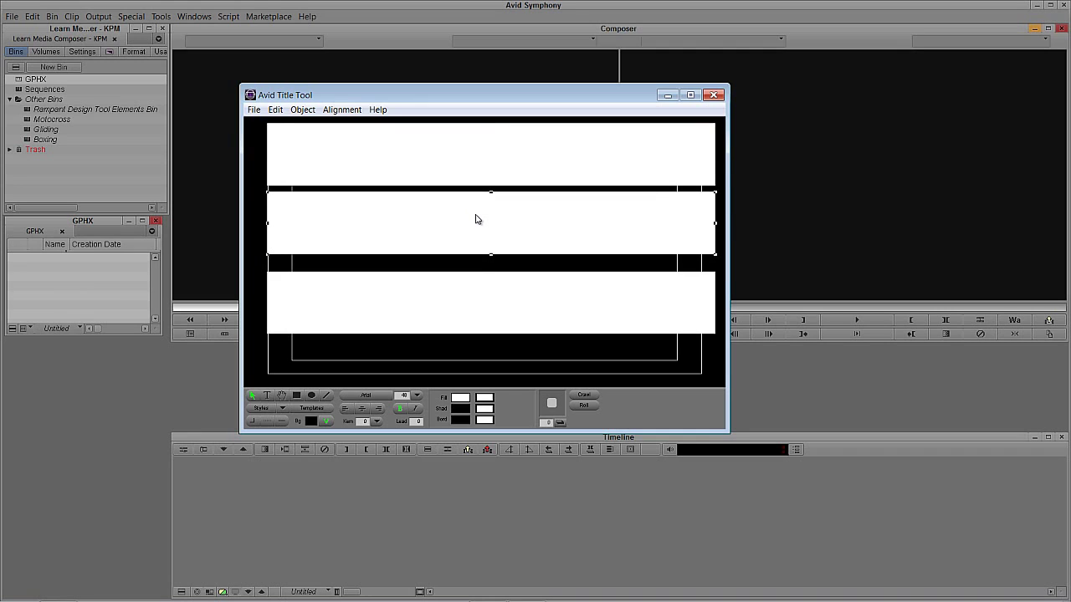
key("Up")
key("Up")
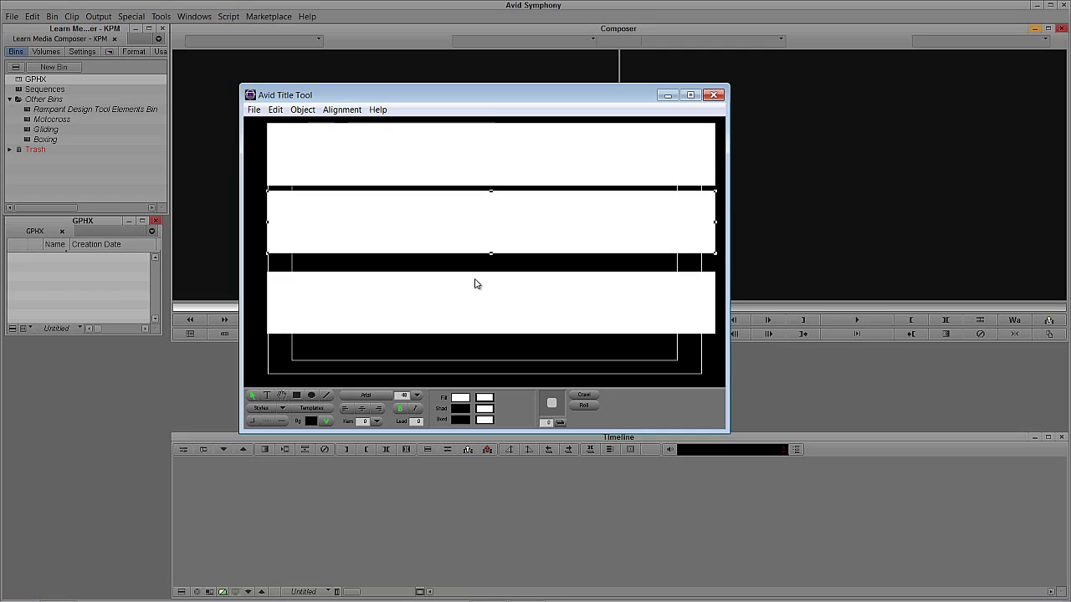
Nudge the lowest bar up to leave the same narrow gap below the middle bar.
key("Up")
key("Up")
key("Up")
key("Up")
key("Up")
key("Up")
key("Up")
key("Up")
key("Up")
key("Up")
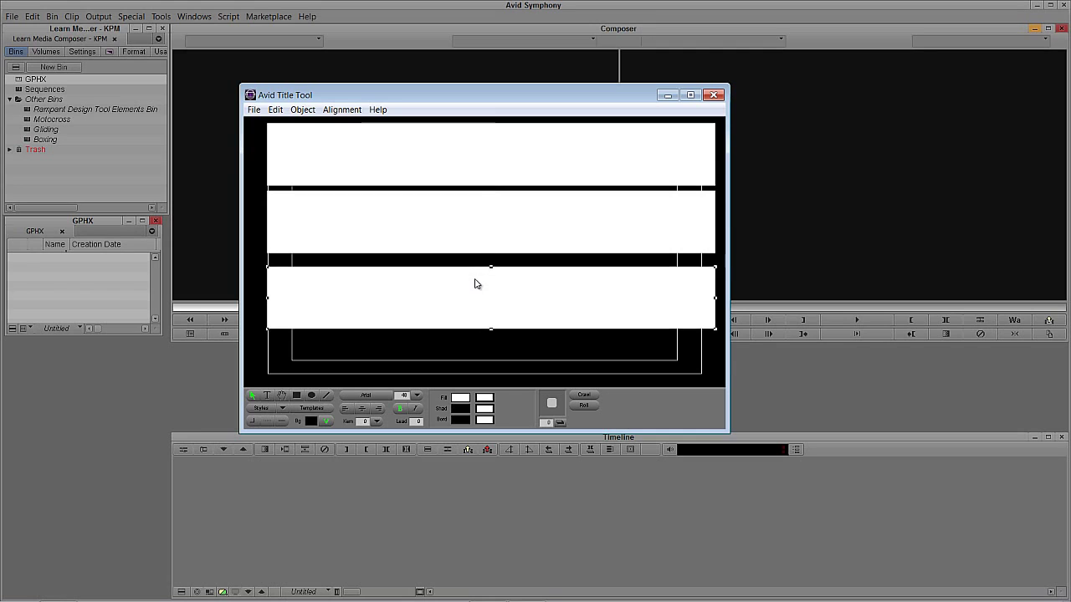
key("Up")
key("Up")
key("Up")
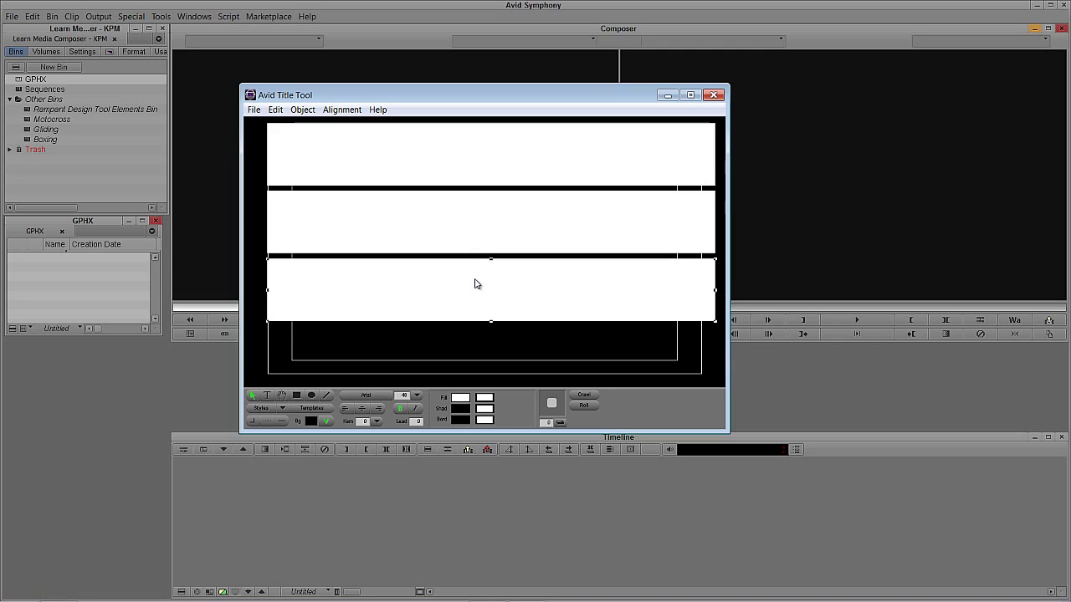
Reduce the height of the uppermost bar by raising its lower edge slightly.
left_click(423, 148)
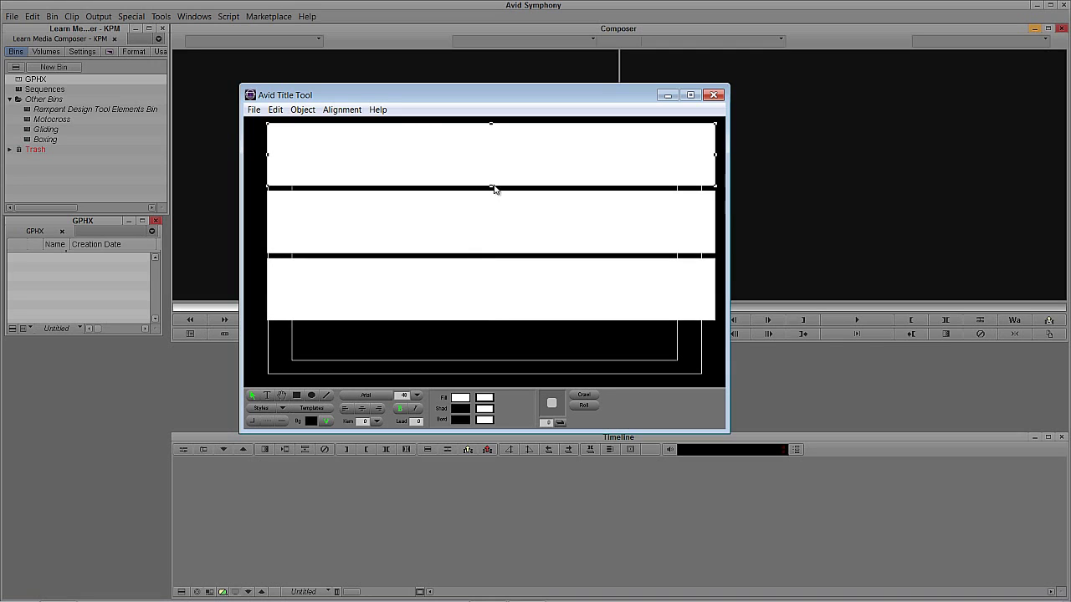
left_click_drag(492, 188, 492, 178)
Reduce the height of the middle bar, and delete the two lower bars, keeping only the uppermost one.
left_click(488, 229)
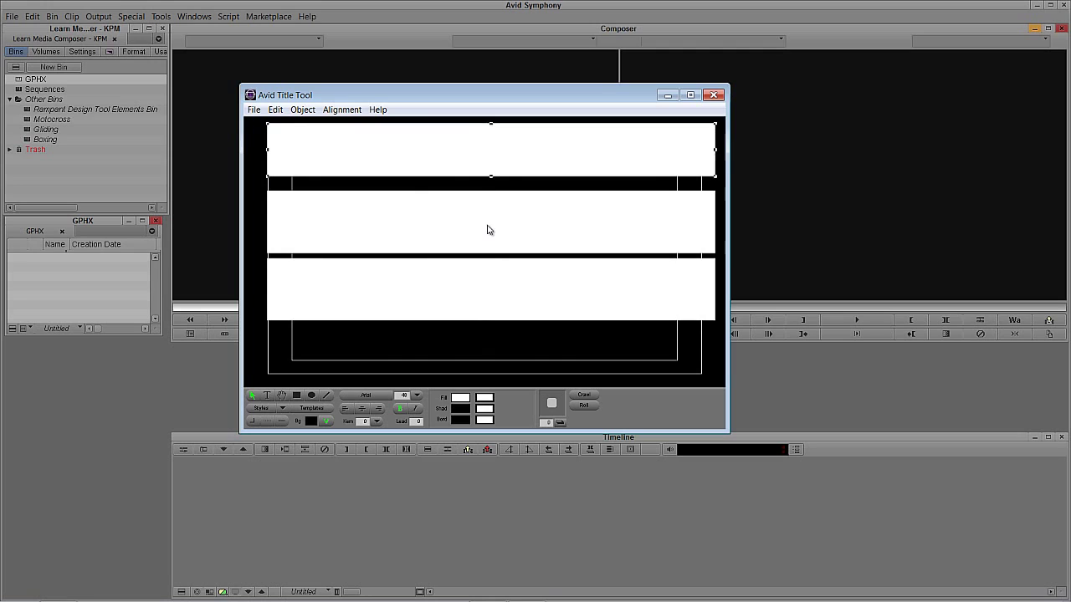
left_click_drag(492, 256, 492, 246)
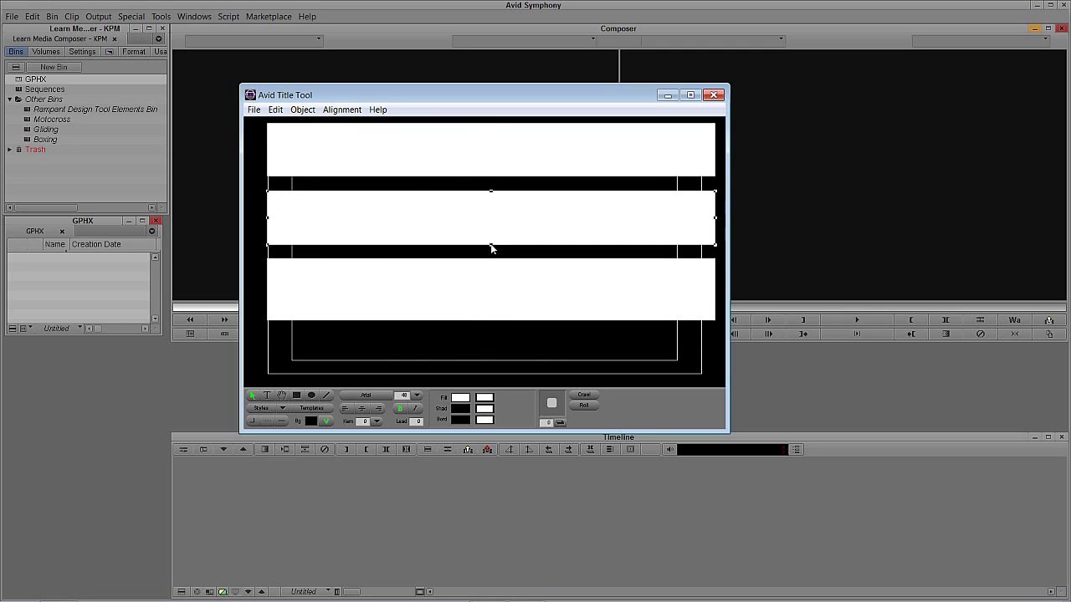
left_click(492, 287)
left_click(489, 229, "shift")
key("Delete")
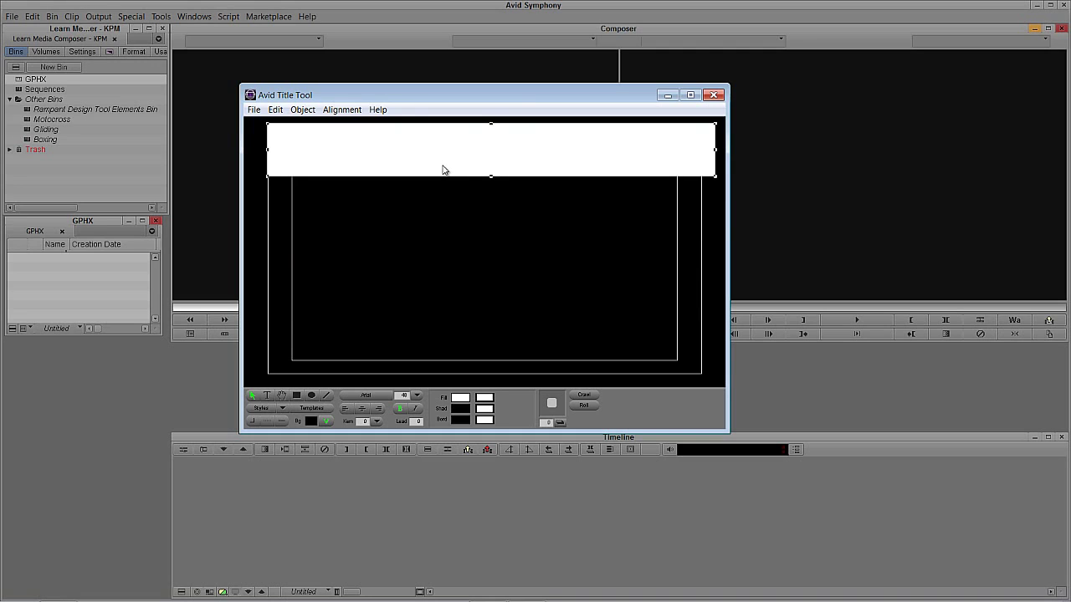
Duplicate the shortened bar three times downward to form a stack of four bars with even gaps.
left_click_drag(447, 156, 446, 274)
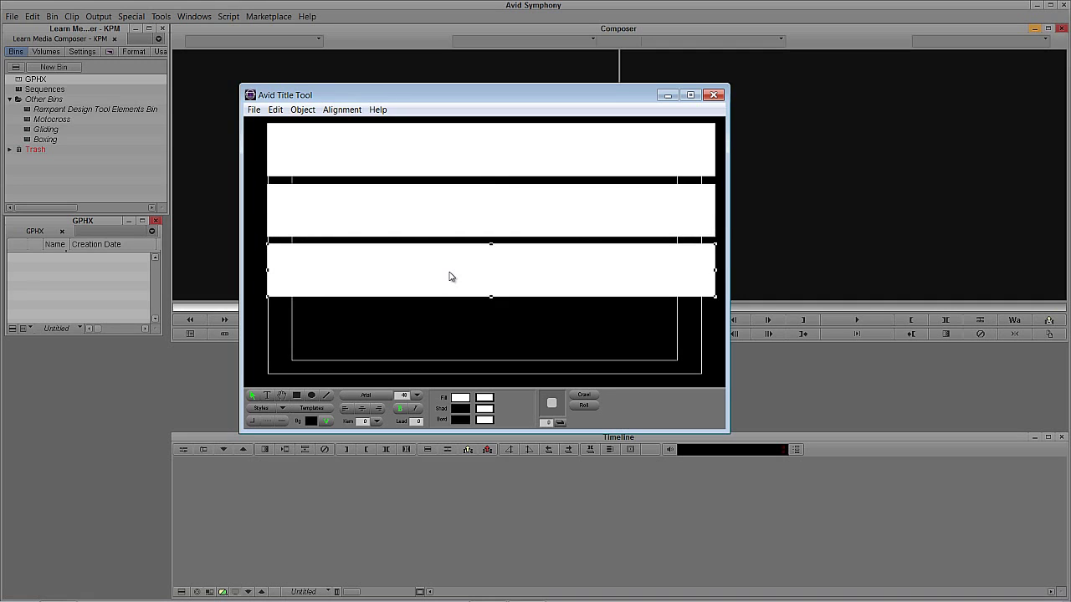
key("Down")
key("Down")
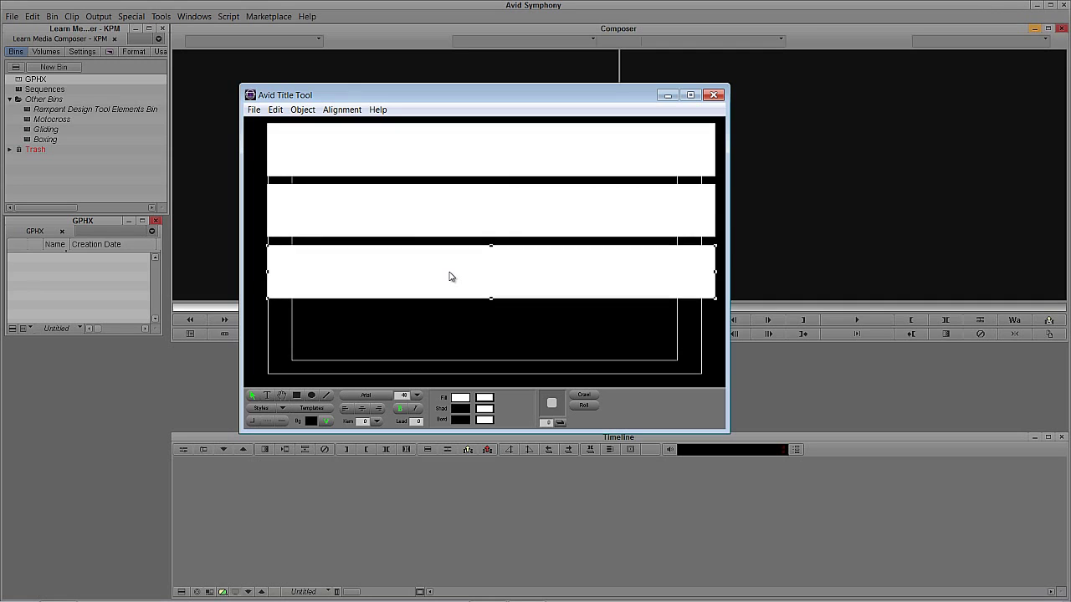
left_click_drag(450, 277, 477, 362)
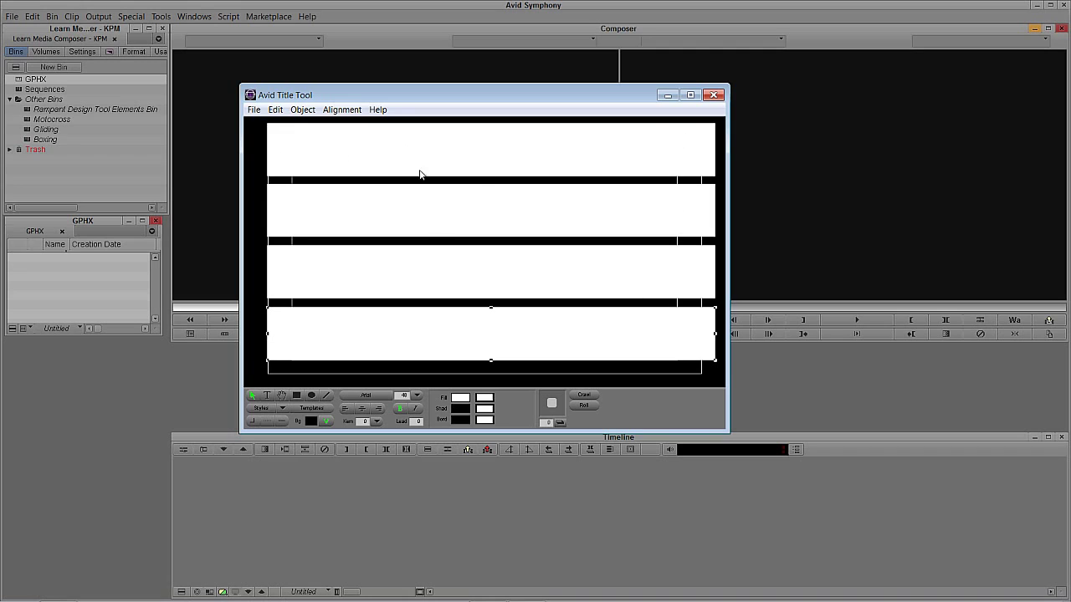
Stagger the bars: shift the first and third left and the second and fourth right, aligning their inner ends with the inner safe-area guide.
left_click_drag(522, 165, 483, 165)
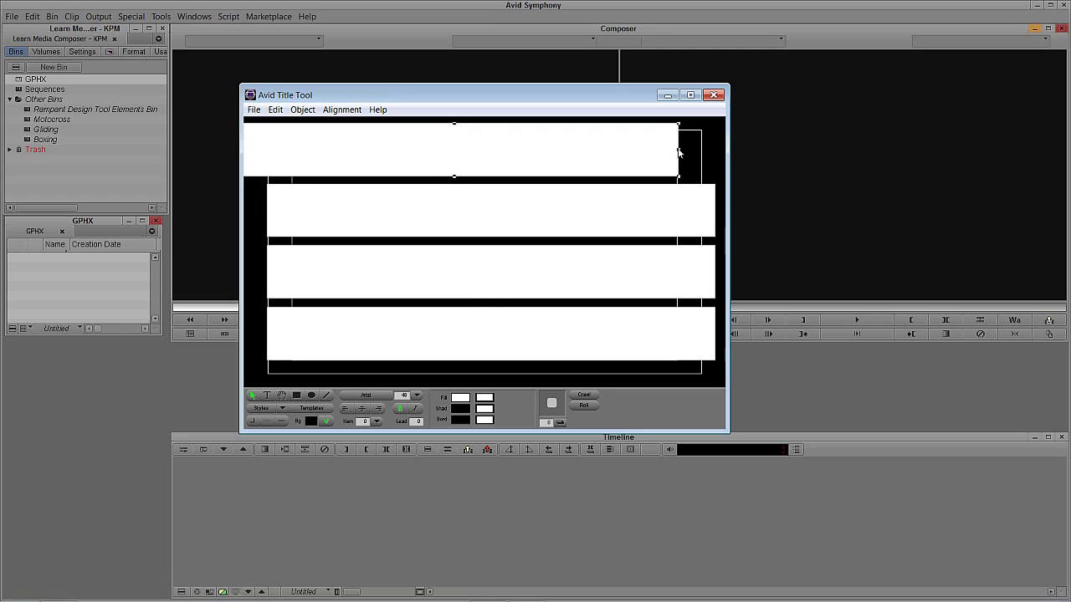
left_click_drag(679, 153, 679, 151)
left_click(491, 227)
left_click_drag(491, 227, 491, 226)
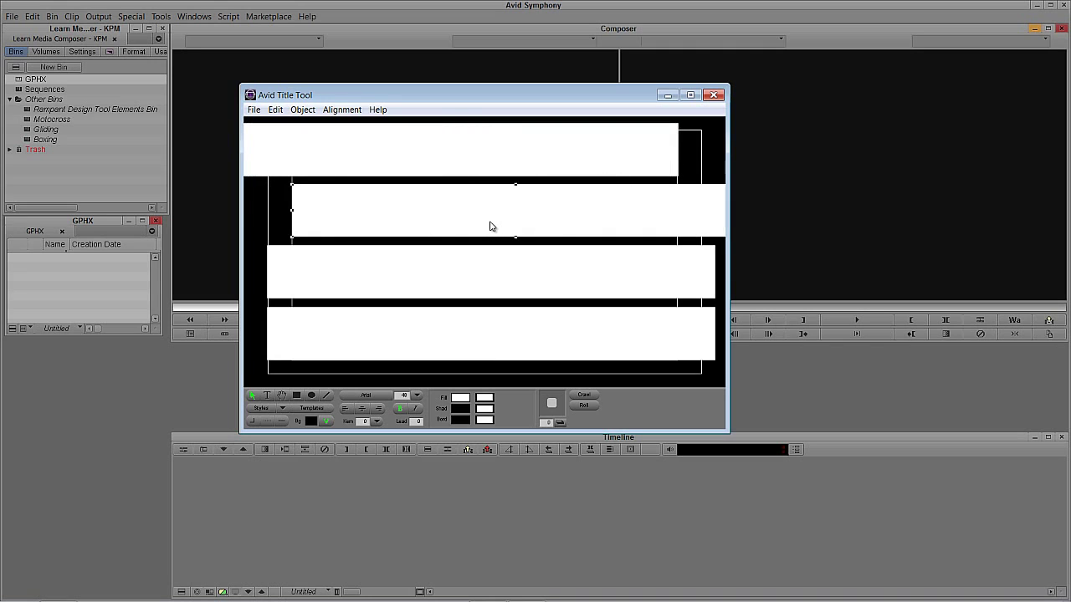
left_click_drag(504, 284, 471, 284)
left_click(383, 326)
left_click_drag(384, 325, 402, 326)
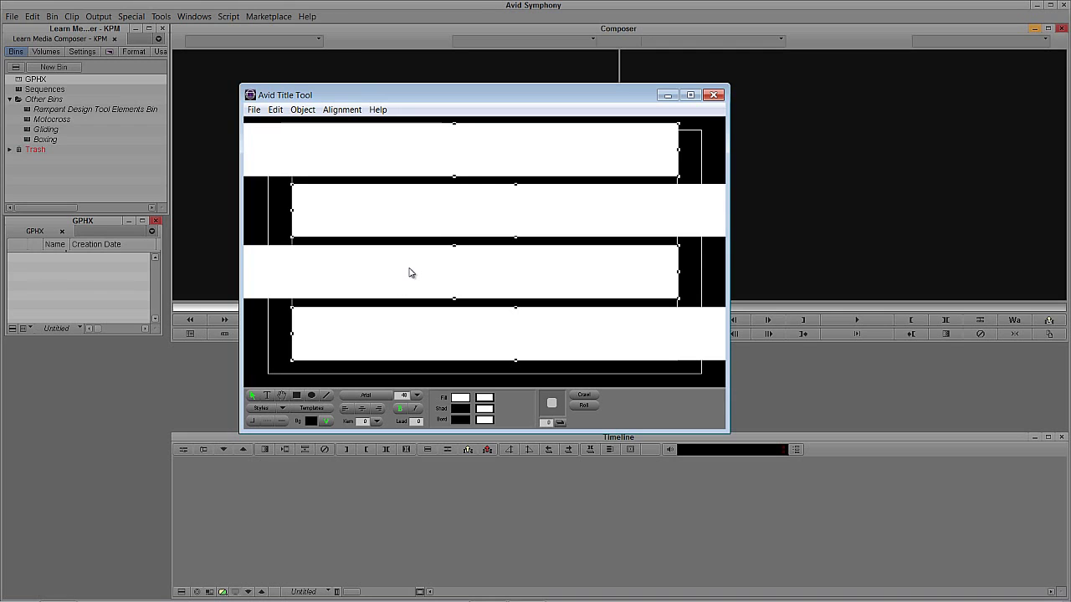
Nudge all four bars down together to centre them vertically within the outer safe-area guide.
key("Down")
key("Down")
key("Down")
key("Down")
key("Down")
key("Down")
key("Down")
key("Down")
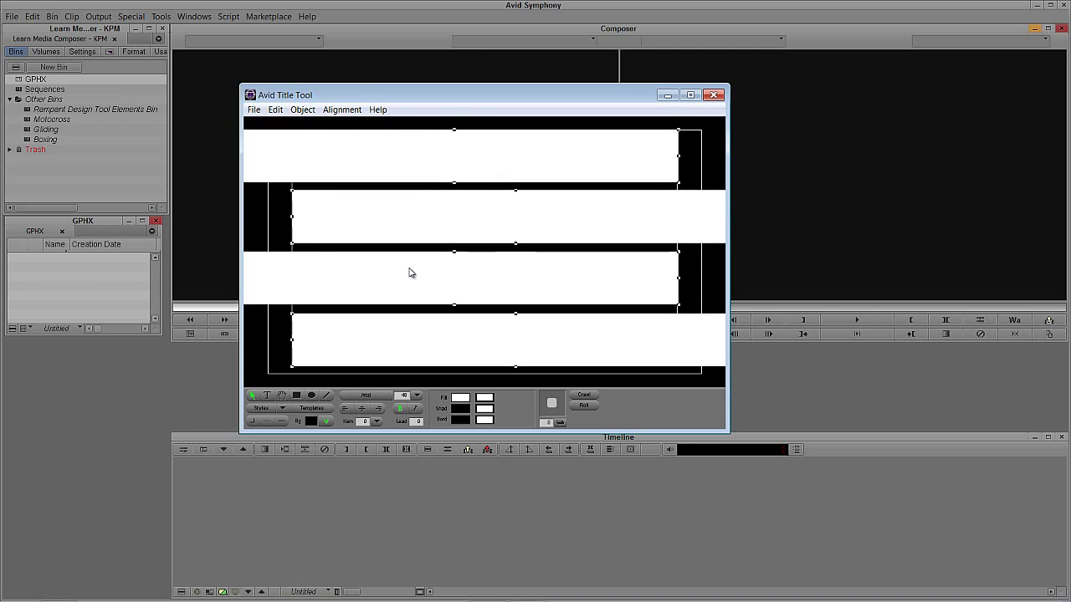
key("Down")
key("Up")
key("Up")
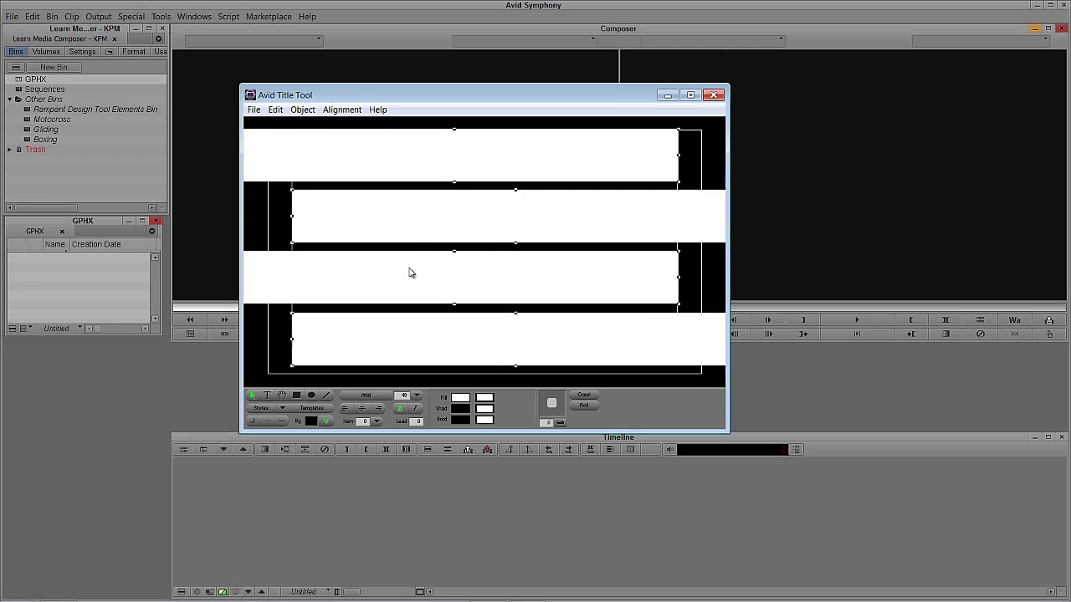
key("Down")
key("Down")
key("Down")
key("Down")
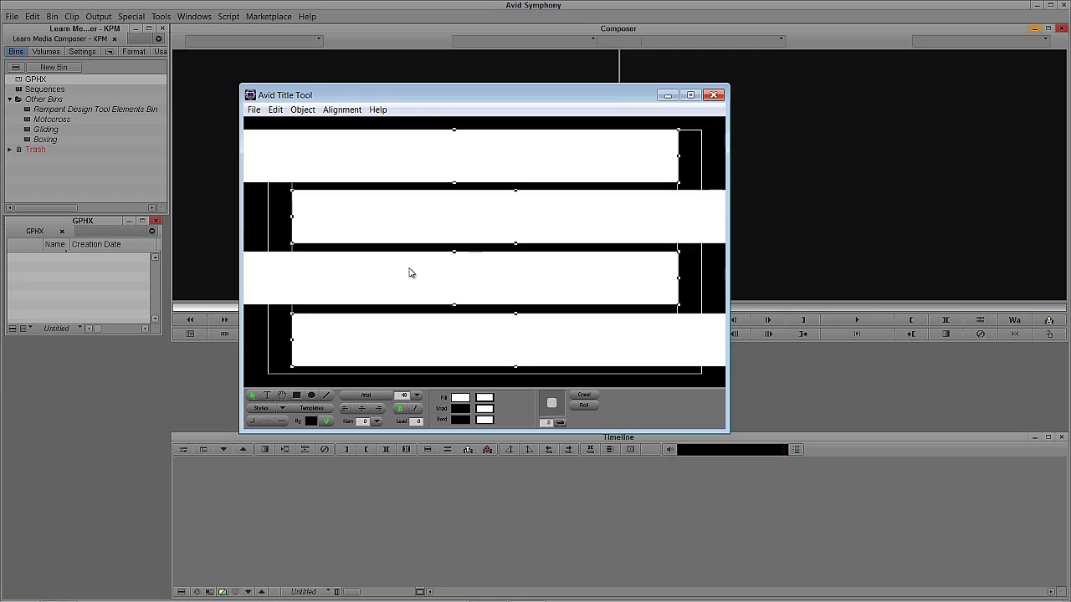
key("Down")
key("Down")
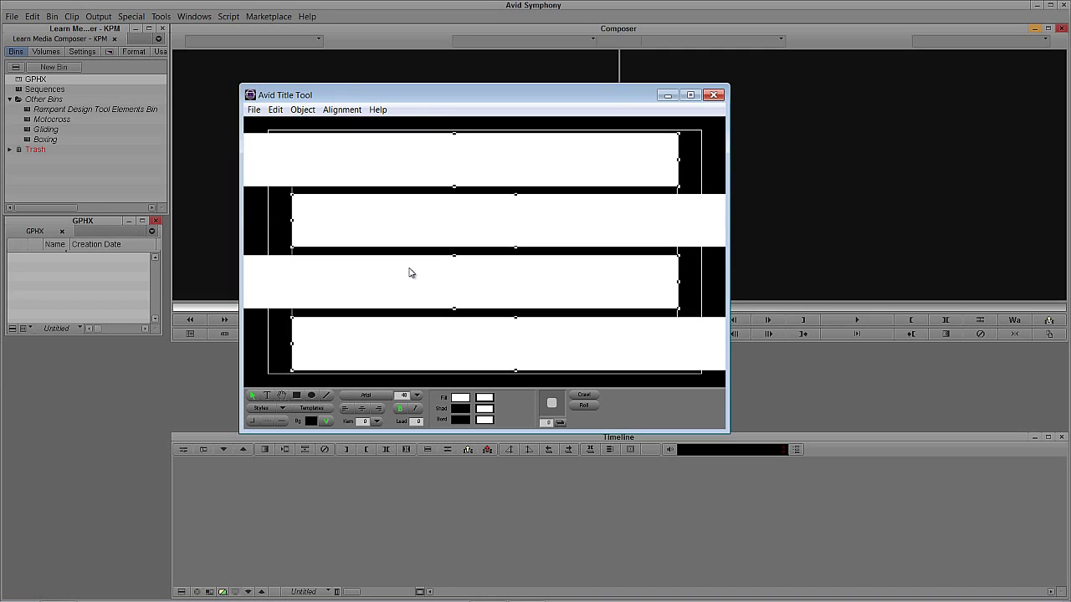
key("Up")
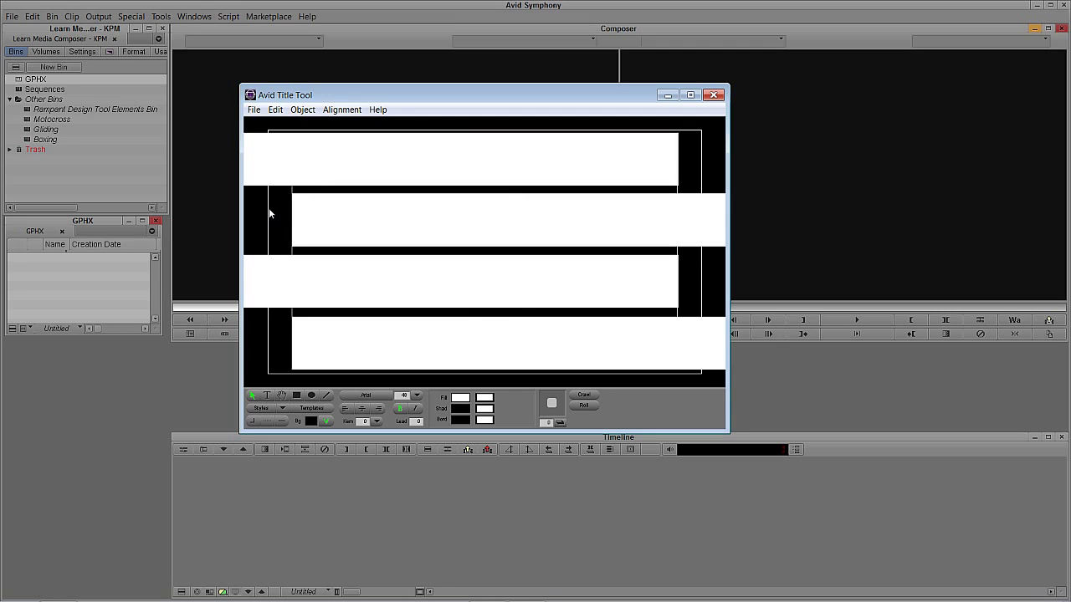
Round the corners of all four bars, applying the same rounded corner style to each bar.
left_click(491, 169)
left_click(252, 421)
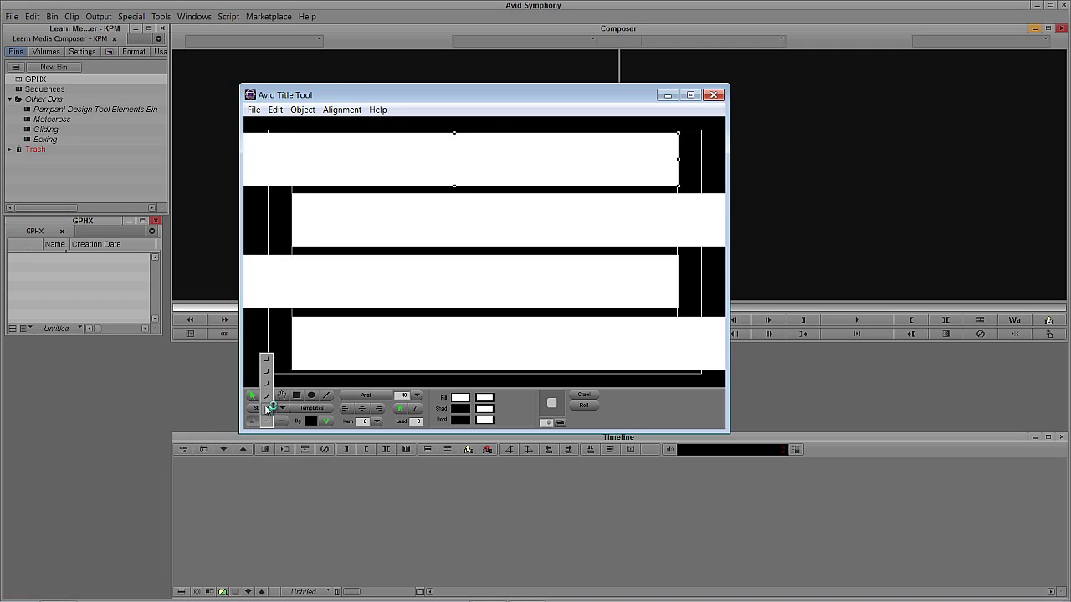
left_click(268, 407)
left_click(445, 238)
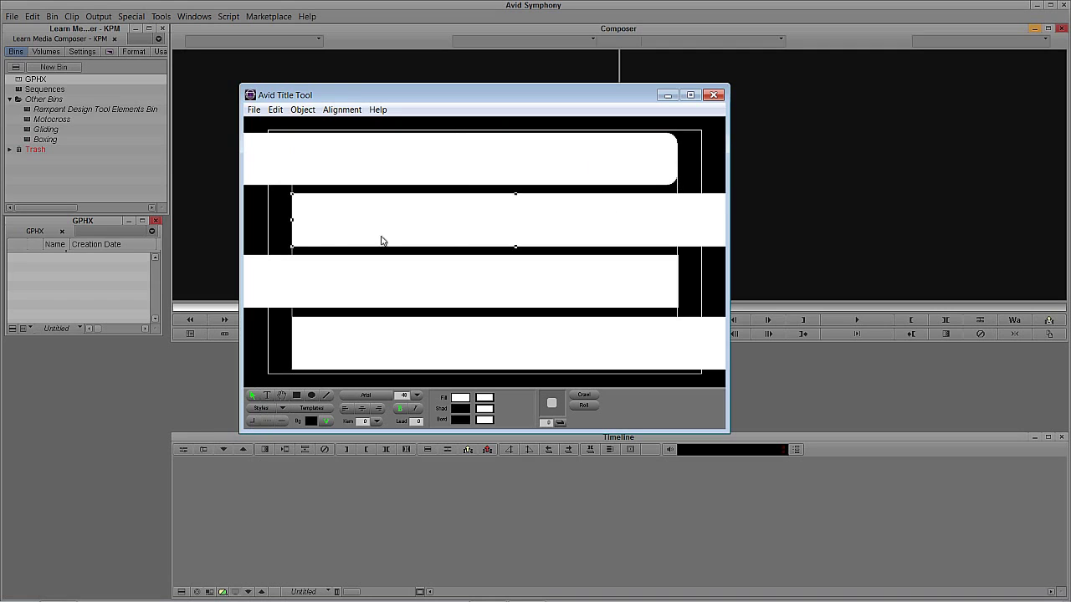
left_click(253, 421)
left_click(266, 412)
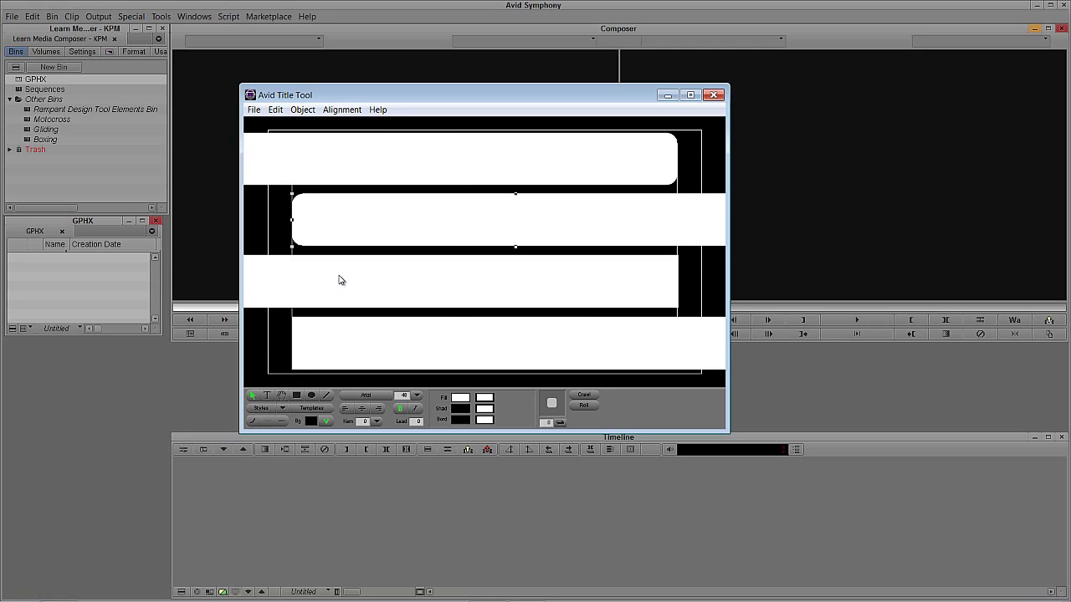
left_click(253, 422)
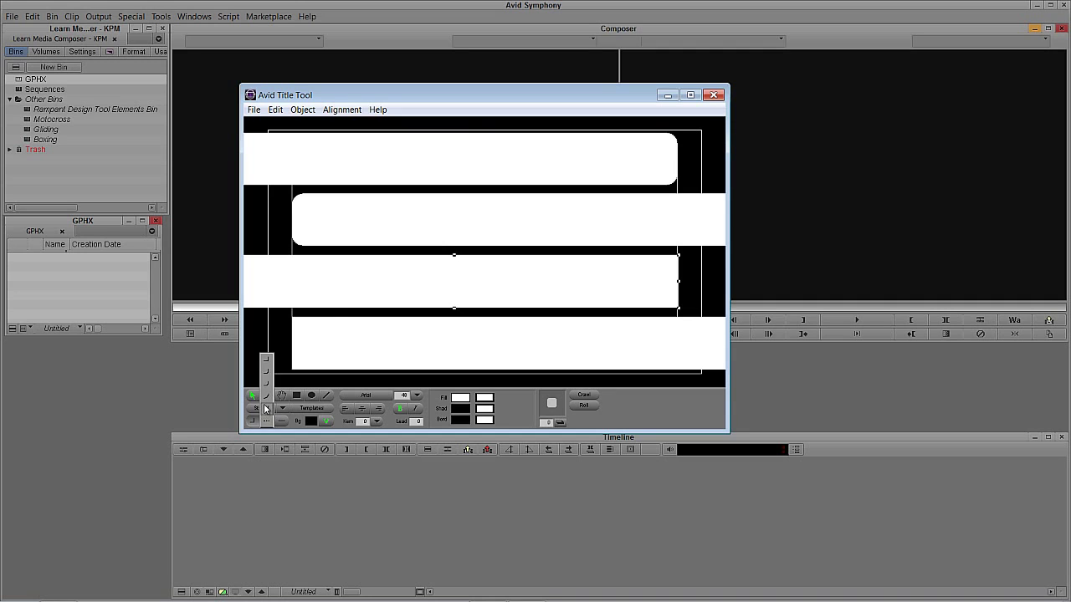
left_click(266, 409)
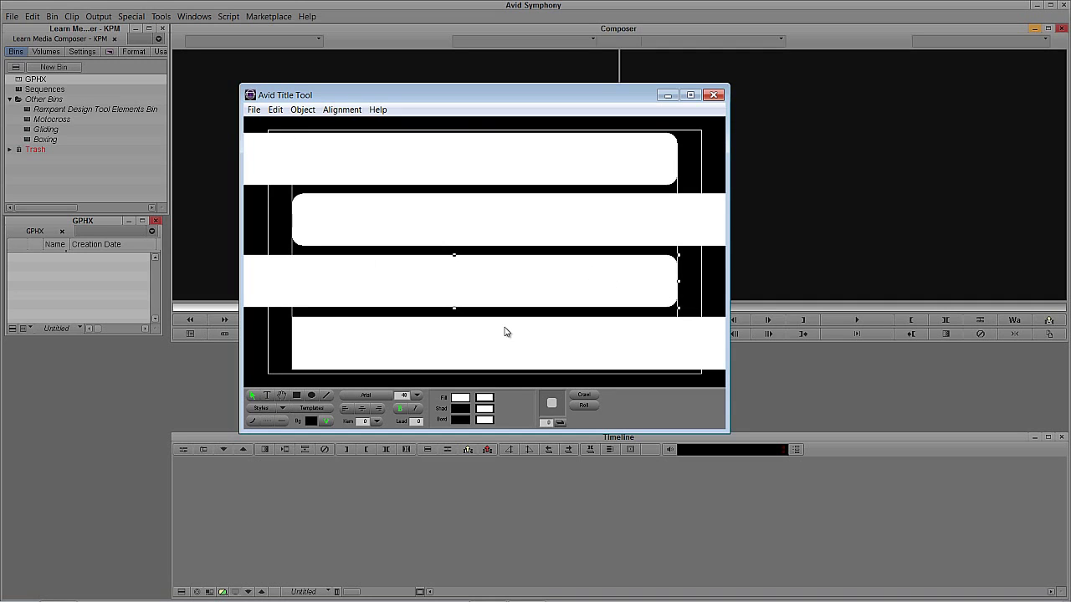
left_click(428, 343)
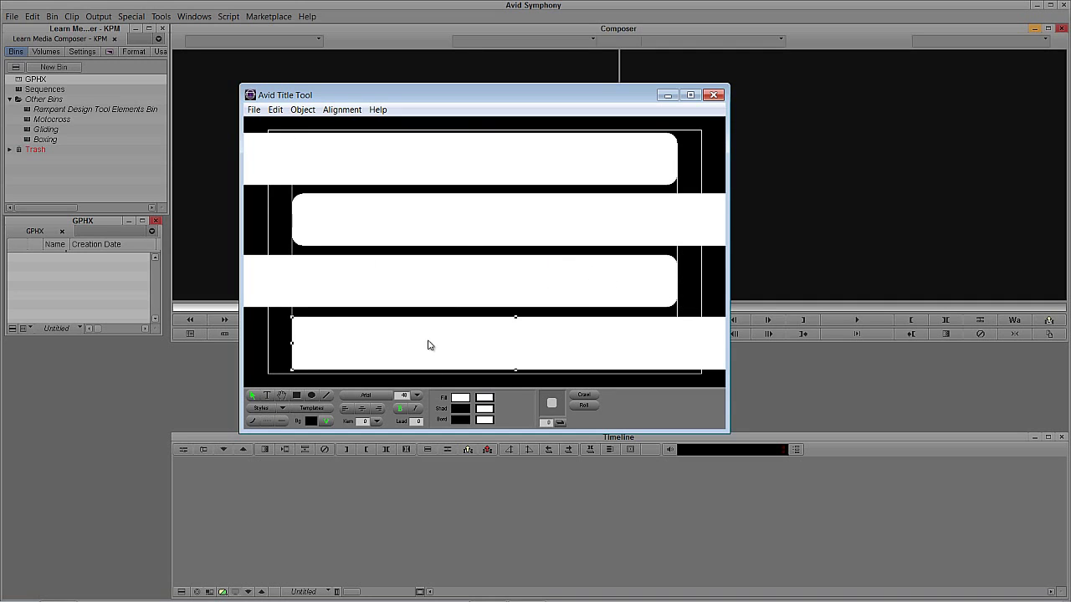
left_click(255, 425)
left_click(268, 412)
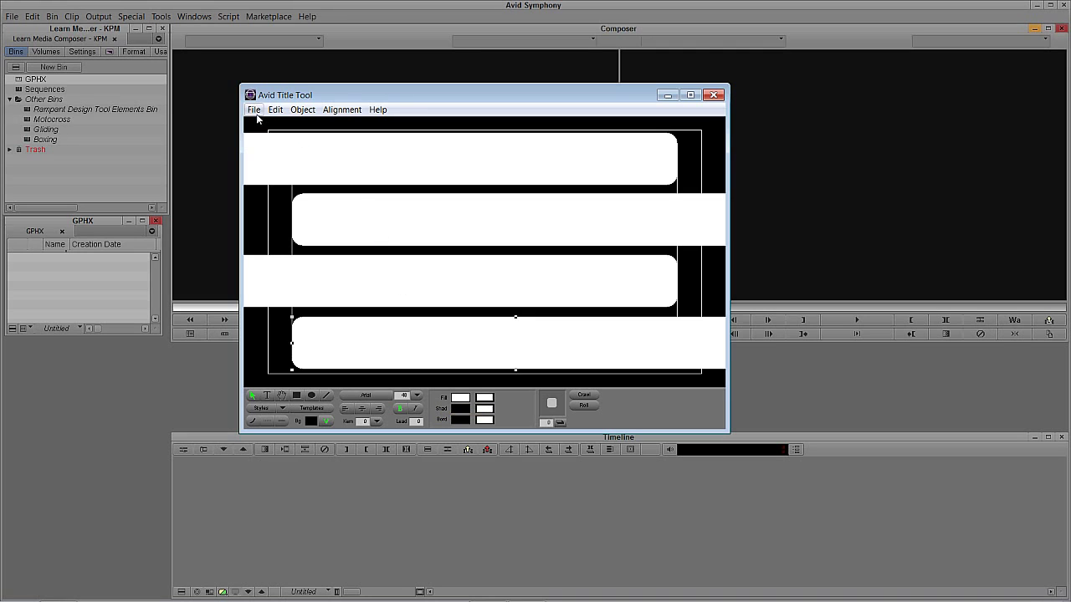
Close the title and save it as Advanced Split Screen Number 1 in the GPHX bin at DNxHD 60 MXF resolution.
left_click(713, 94)
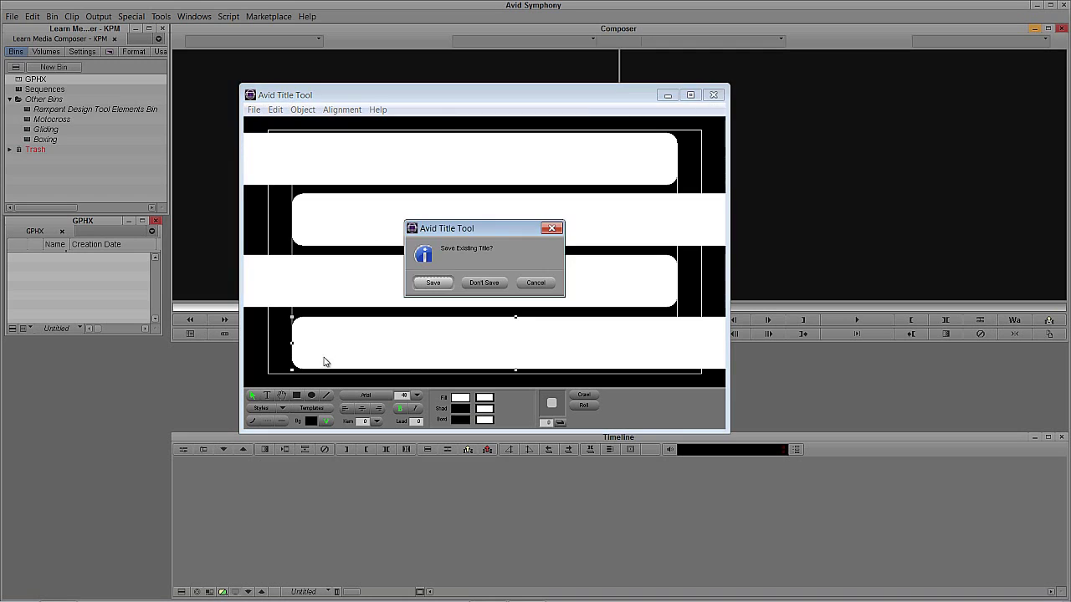
left_click(432, 288)
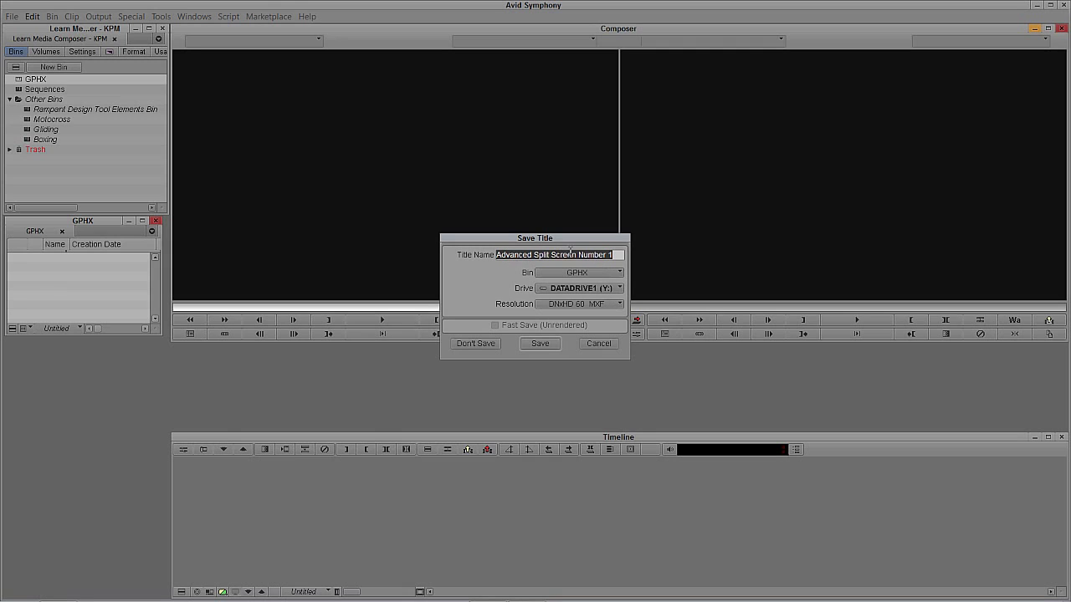
left_click(548, 342)
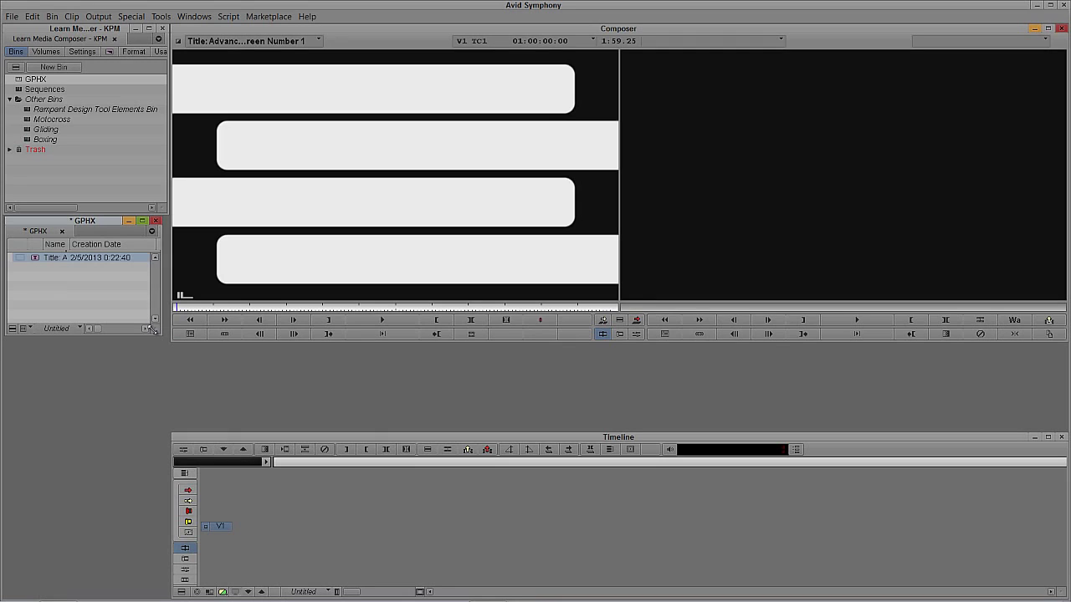
key("ctrl+t")
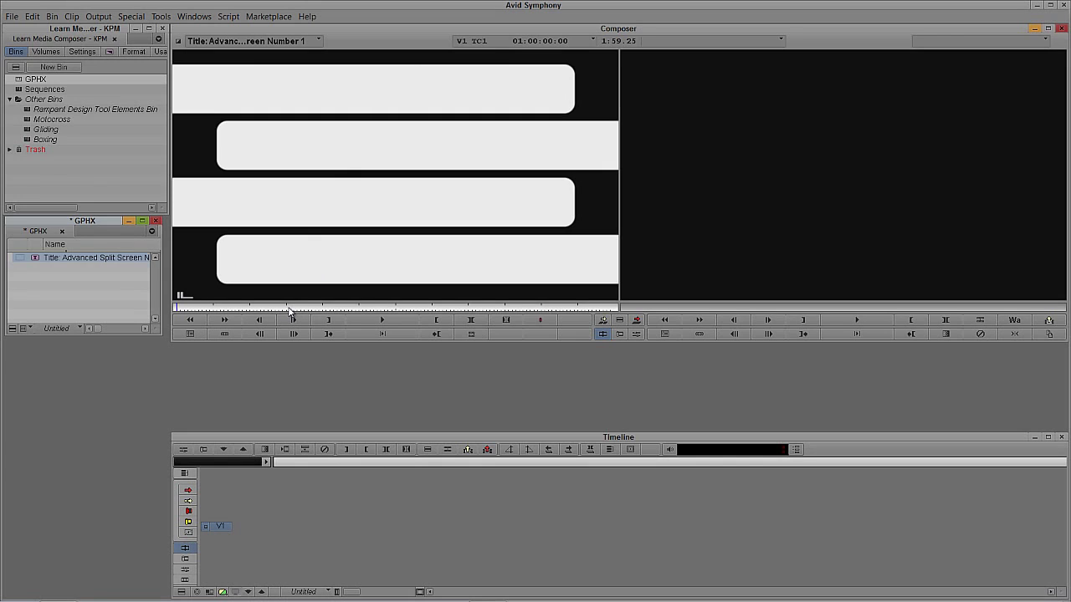
Mark a 20-second range of the title clip starting at 01:00:18:24 and splice it into a new sequence on V1.
left_click_drag(293, 308, 244, 308)
left_click(326, 321)
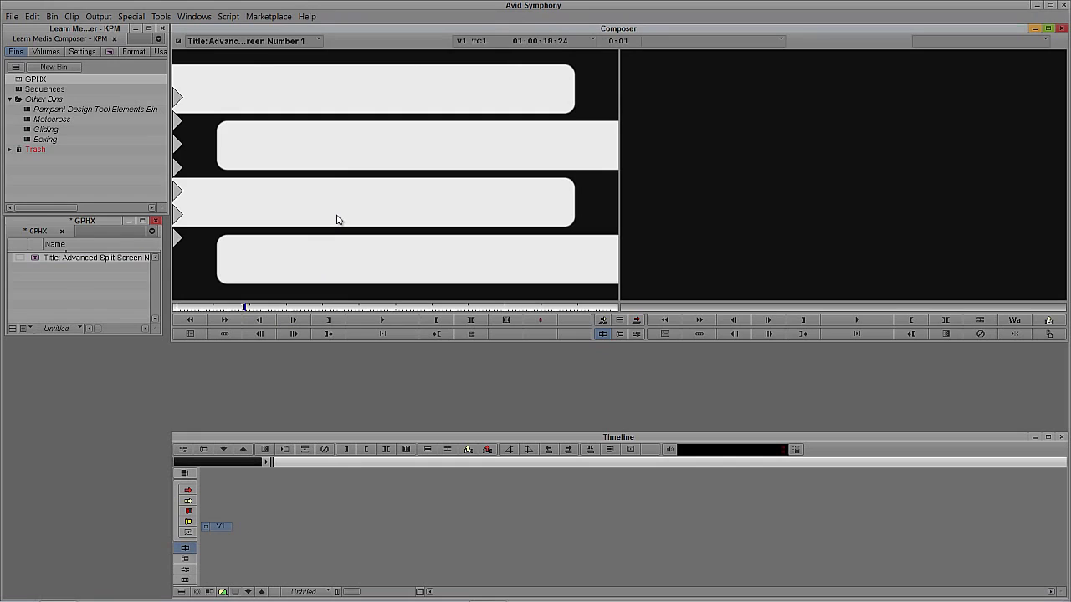
type("+2000")
key("Return")
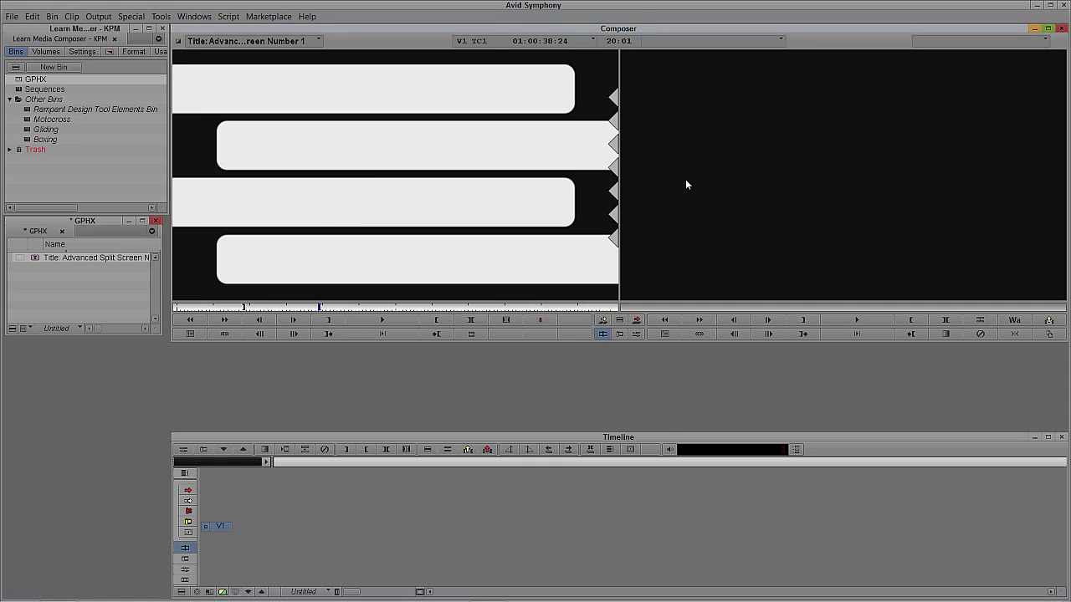
key("v")
Delete the empty audio tracks A1 and A2 from the sequence.
left_click(453, 512)
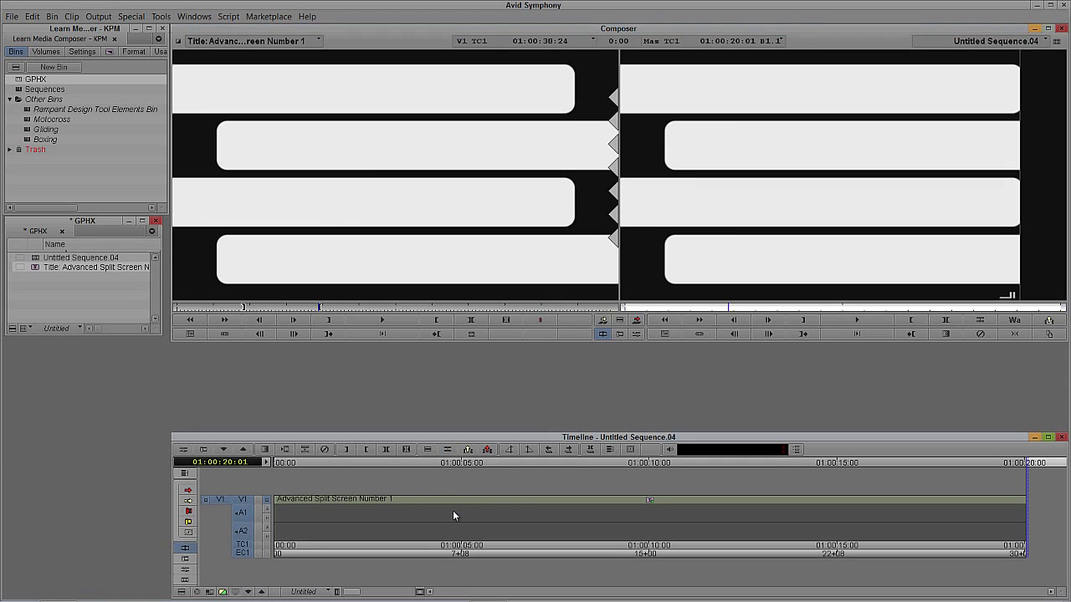
left_click(452, 516)
left_click(413, 514)
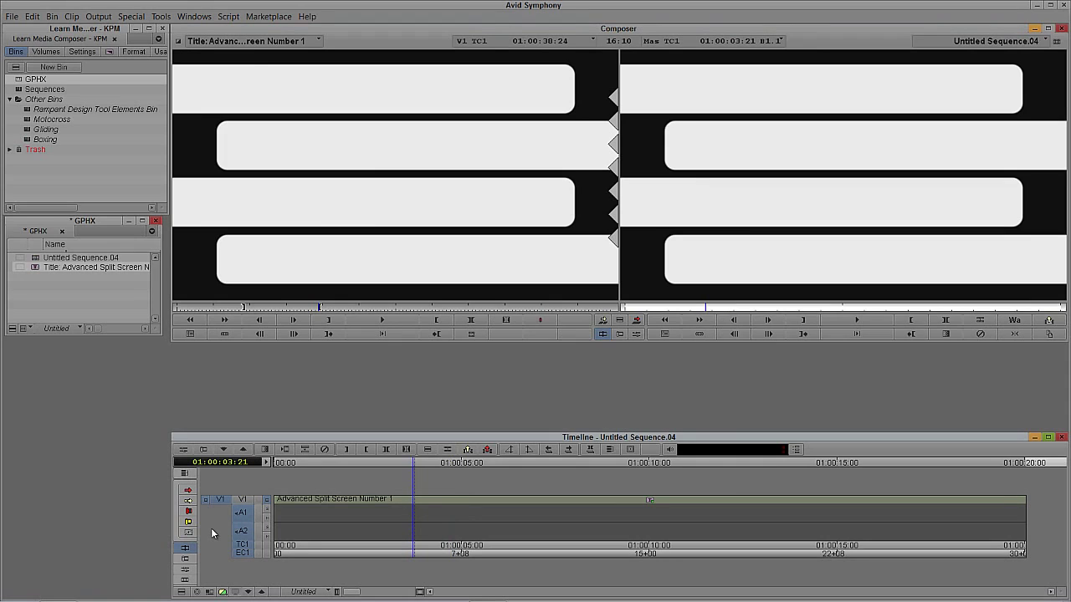
key("Delete")
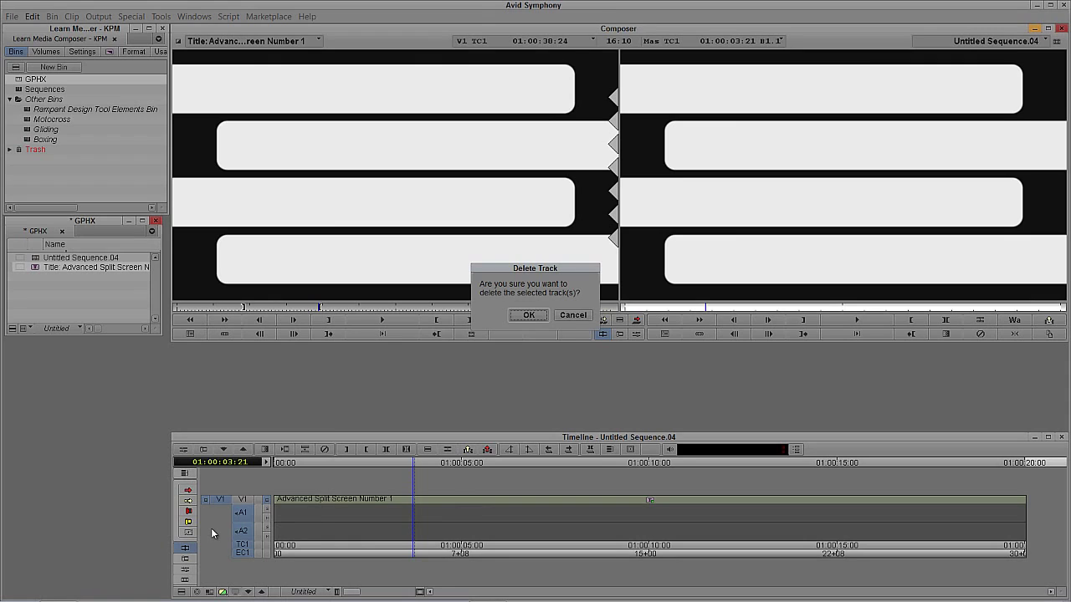
left_click(525, 317)
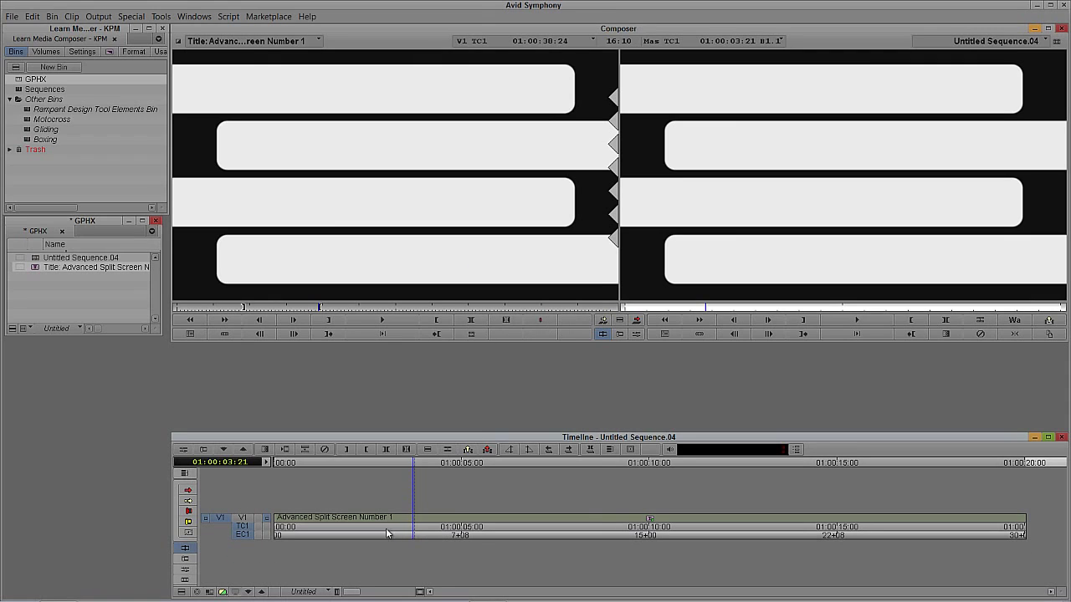
Add three new video tracks, V2 to V4, above V1 in the sequence.
left_click(386, 528)
left_click(242, 522)
key("ctrl+y")
key("ctrl+y")
key("ctrl+y")
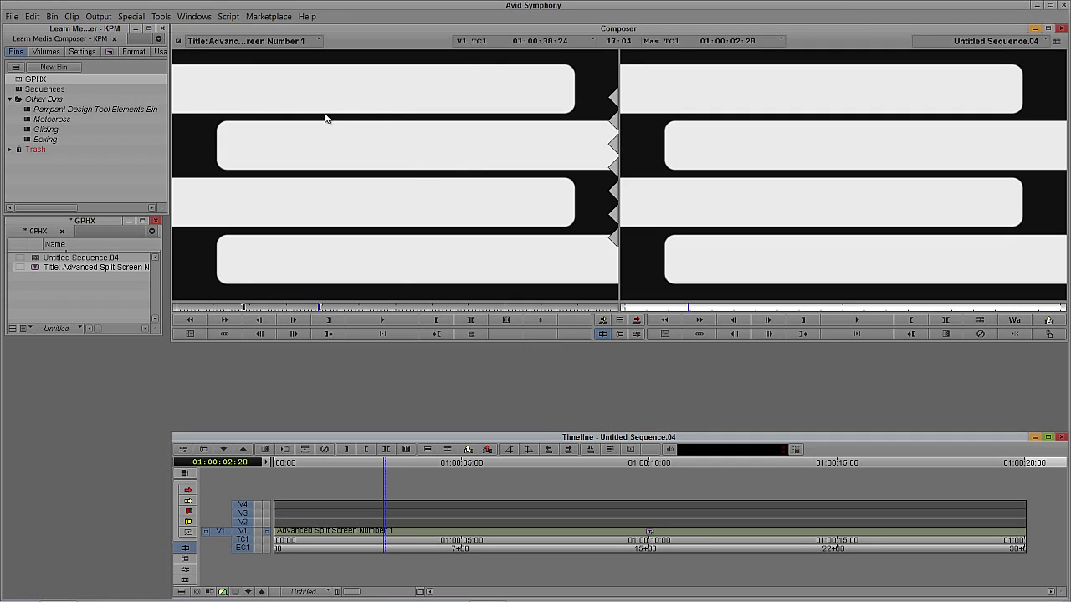
Overwrite the marked title onto V2, V3 and V4, stacking full-length copies above the V1 clip.
left_click_drag(219, 531, 242, 523)
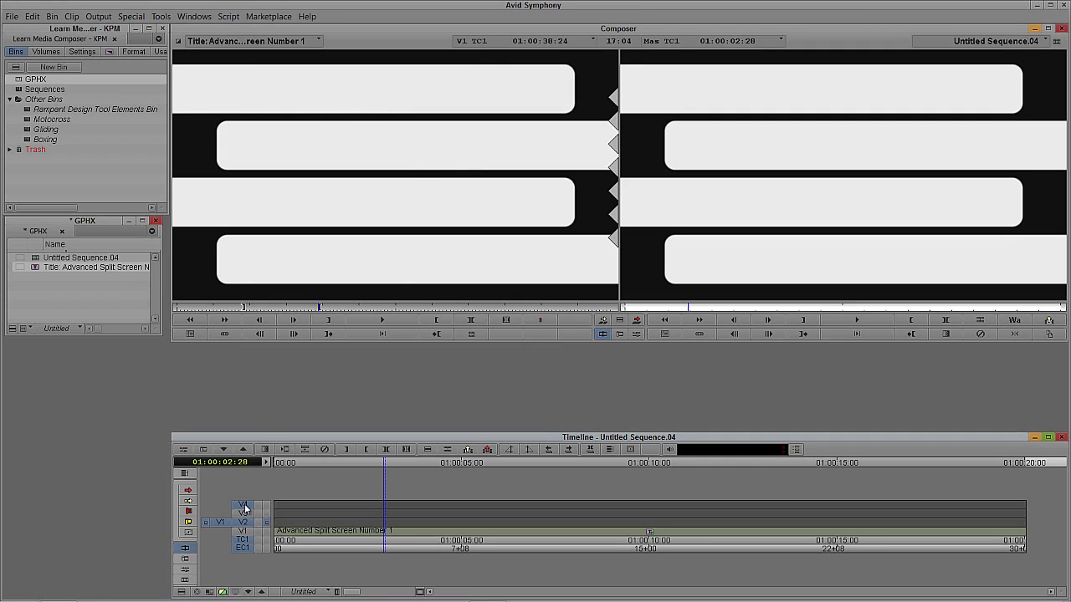
left_click(354, 521)
key("t")
key("b")
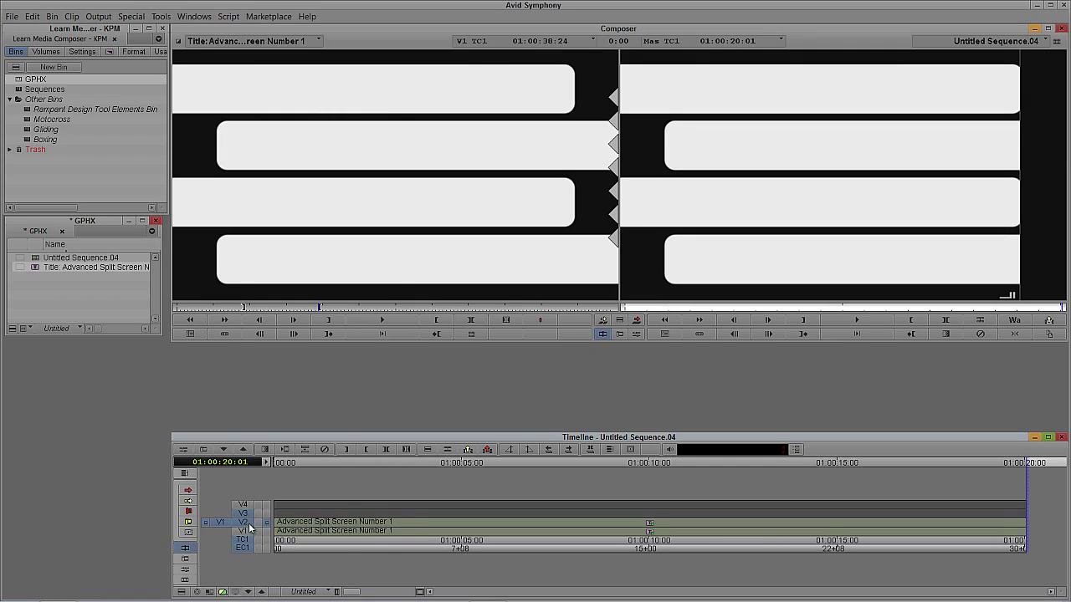
left_click(249, 523)
left_click(311, 523)
key("t")
key("b")
left_click(244, 504)
left_click(244, 512)
left_click(315, 514)
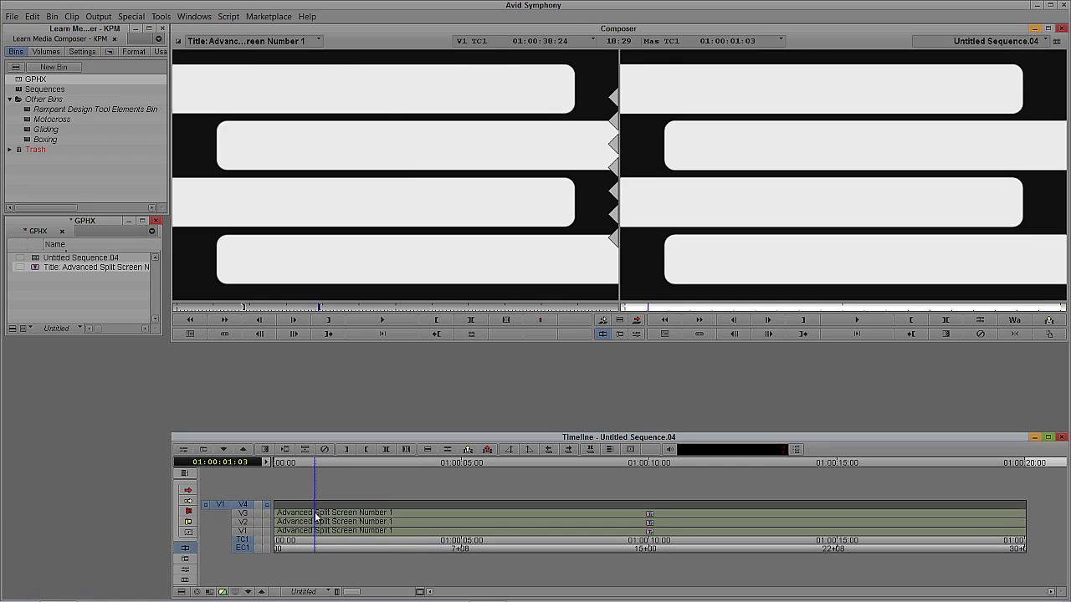
key("b")
Open the title on V1 for editing at 01:00:03:01 without promoting it to Marquee.
left_click(297, 522)
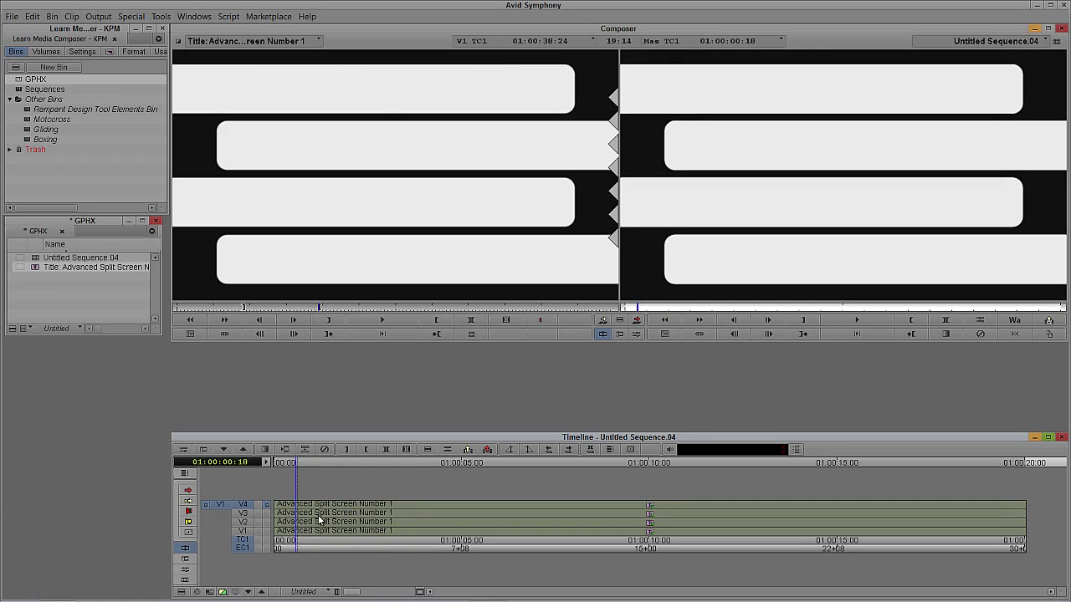
left_click_drag(324, 523, 388, 525)
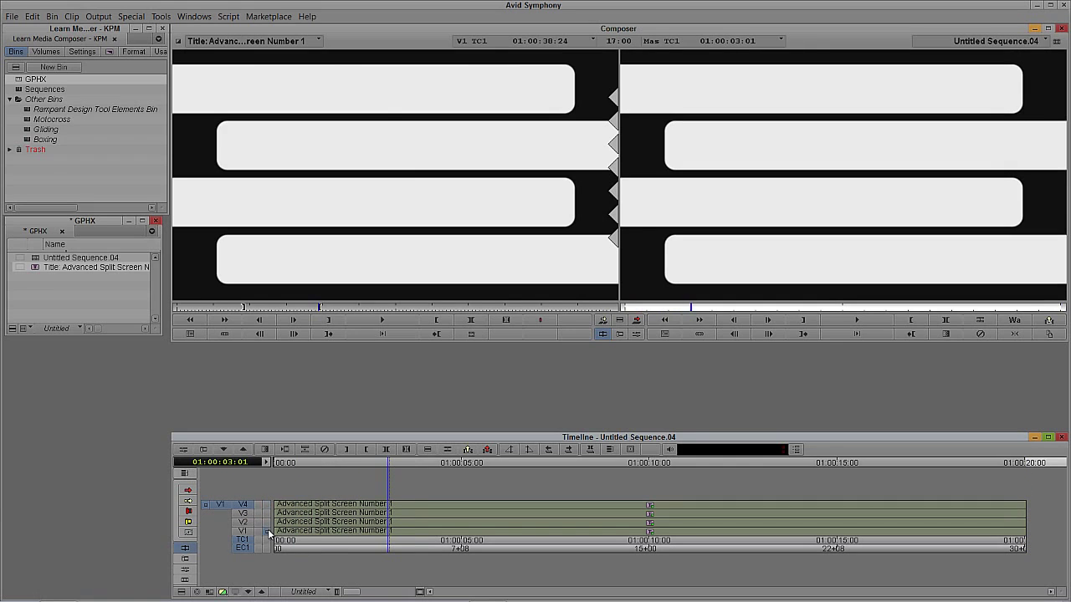
left_click(247, 507)
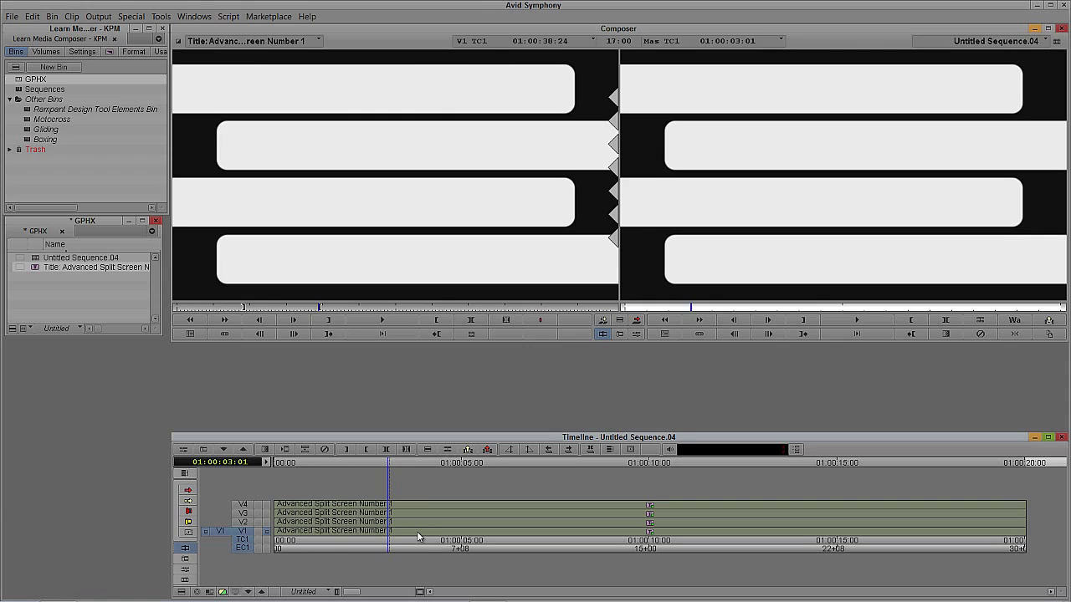
right_click(393, 533)
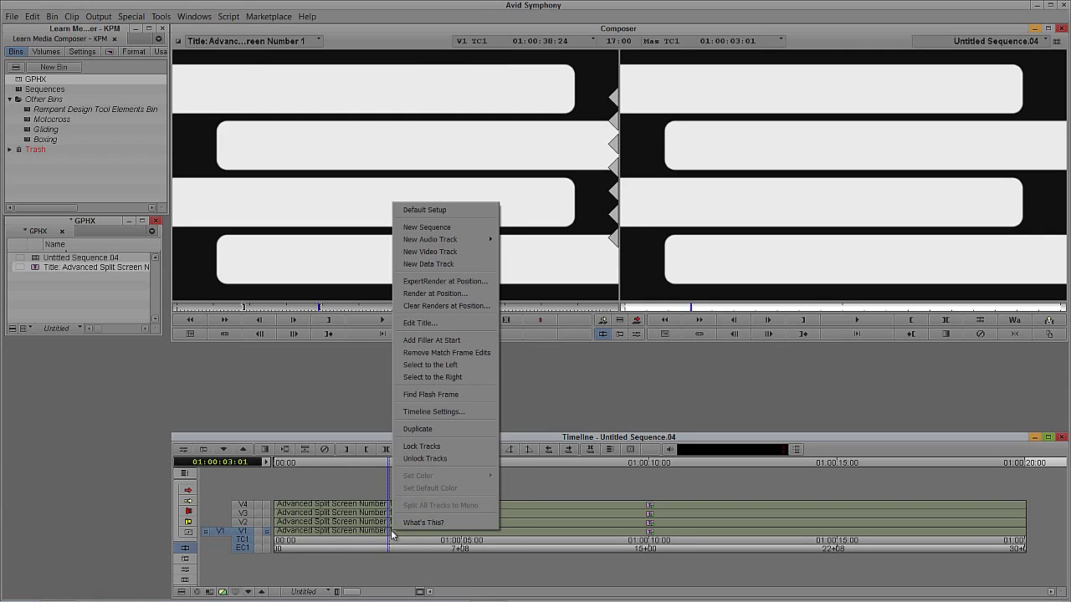
left_click(458, 325)
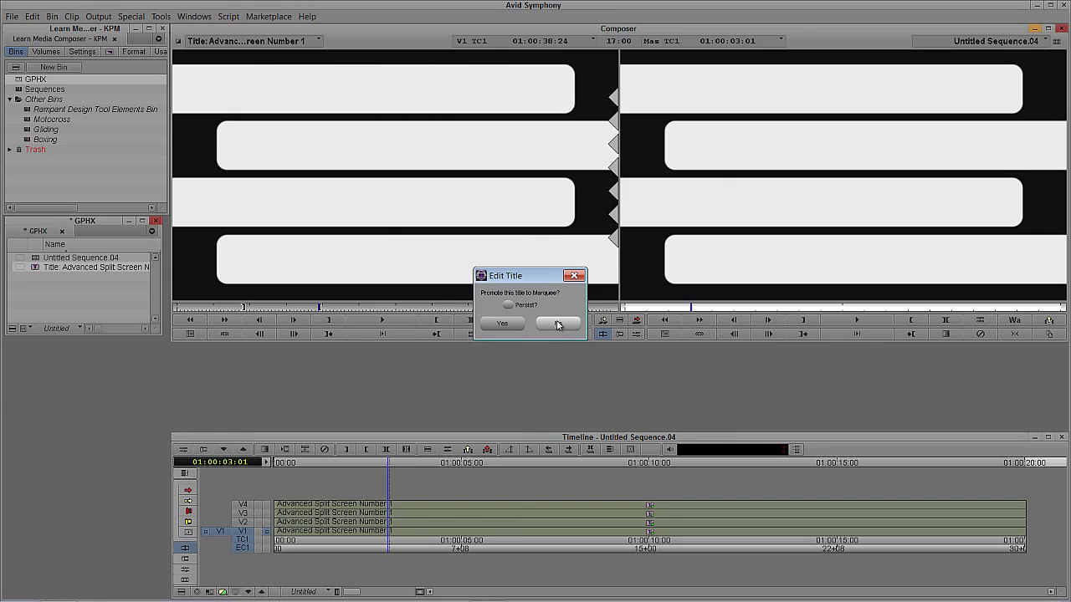
left_click(559, 325)
Delete the upper three bars from the V1 title, leaving only the lowest one, and save the title.
left_click(253, 396)
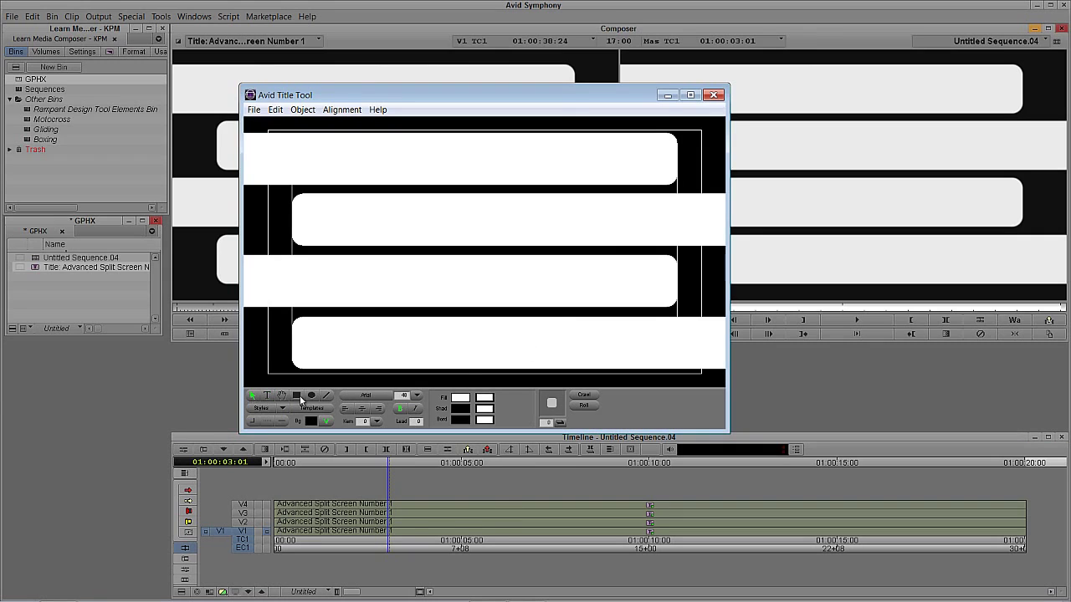
left_click(447, 167)
left_click(446, 223, "shift")
left_click(450, 280, "shift")
key("Delete")
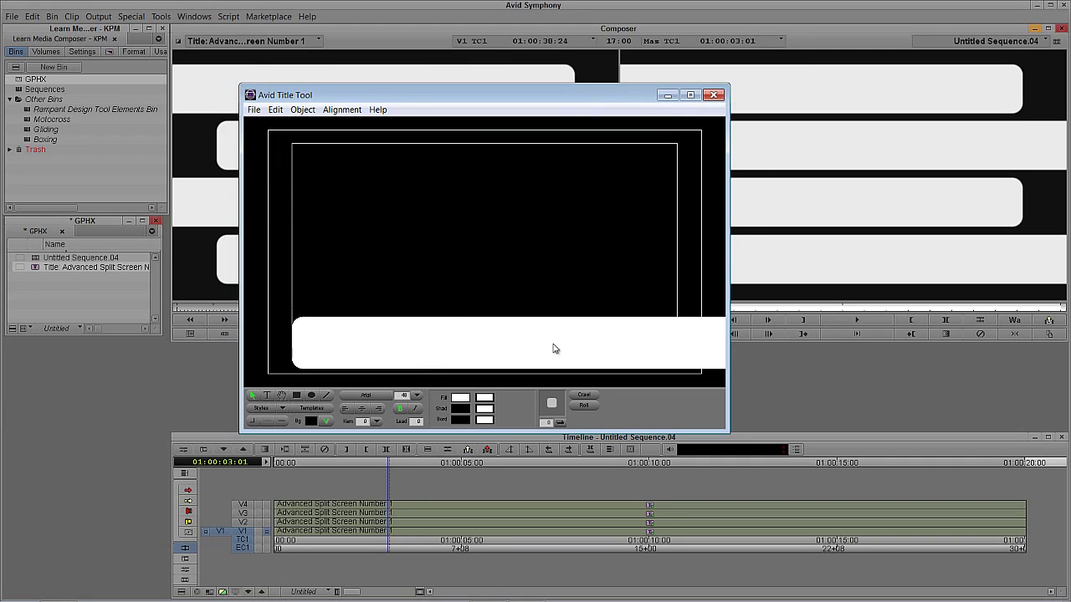
left_click(714, 95)
left_click(435, 284)
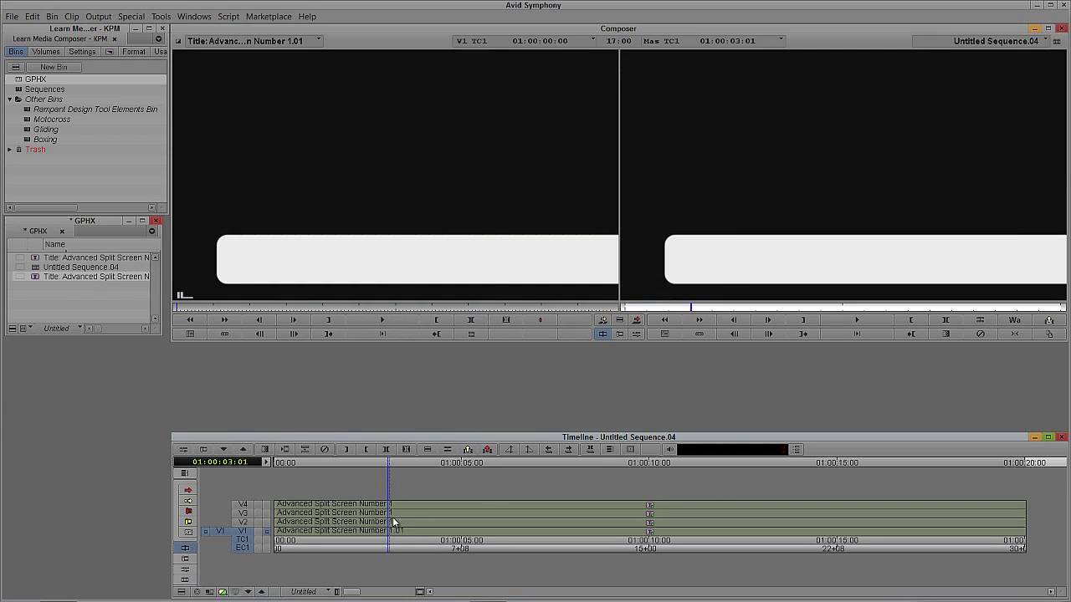
Open the title on V2 for editing at 01:00:03:01 without promoting it to Marquee.
right_click(392, 525)
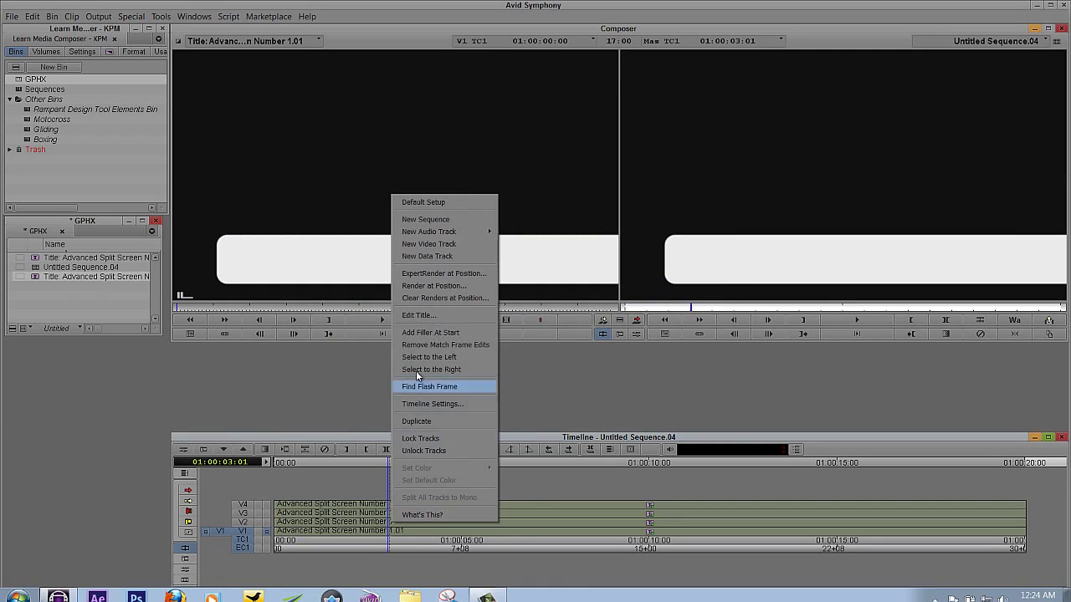
left_click(426, 315)
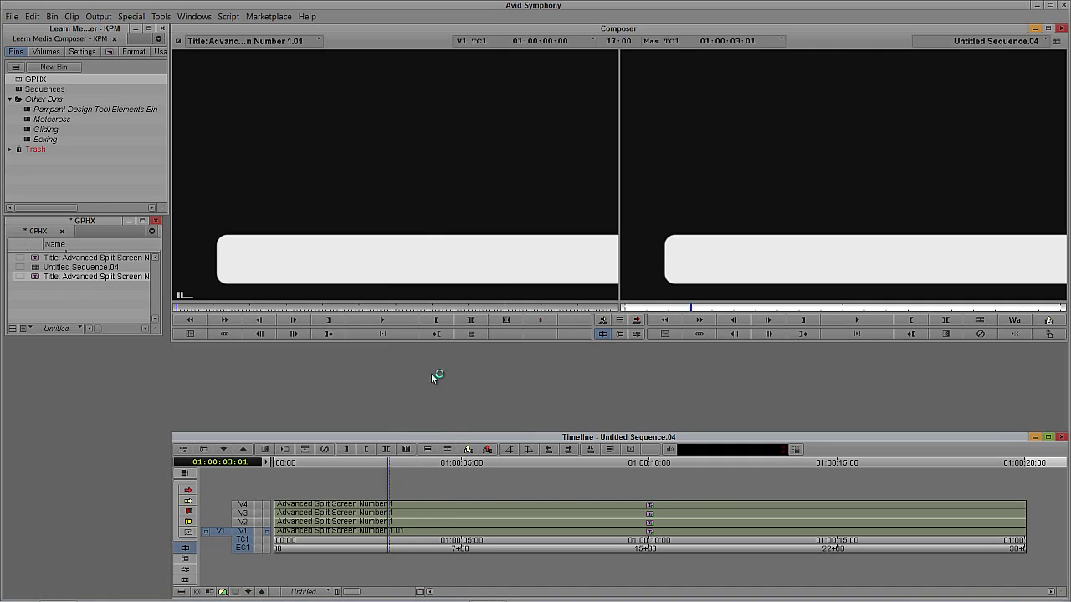
left_click(559, 323)
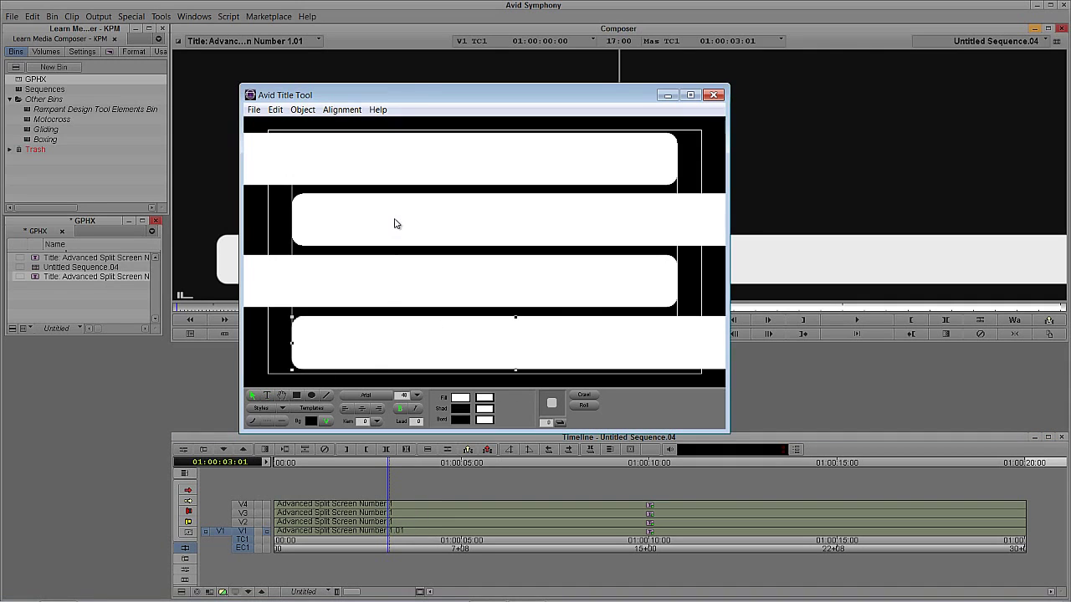
Delete the two upper bars and the lowest bar from the V2 title, leaving only the third bar down, and save the title.
left_click(405, 179)
key("Delete")
left_click(441, 229)
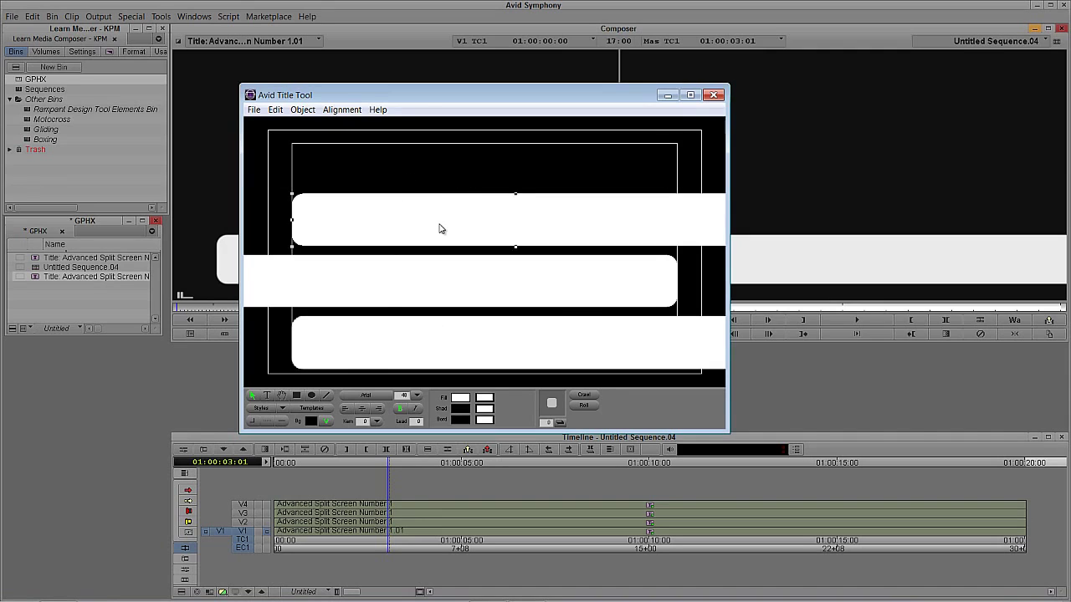
key("Delete")
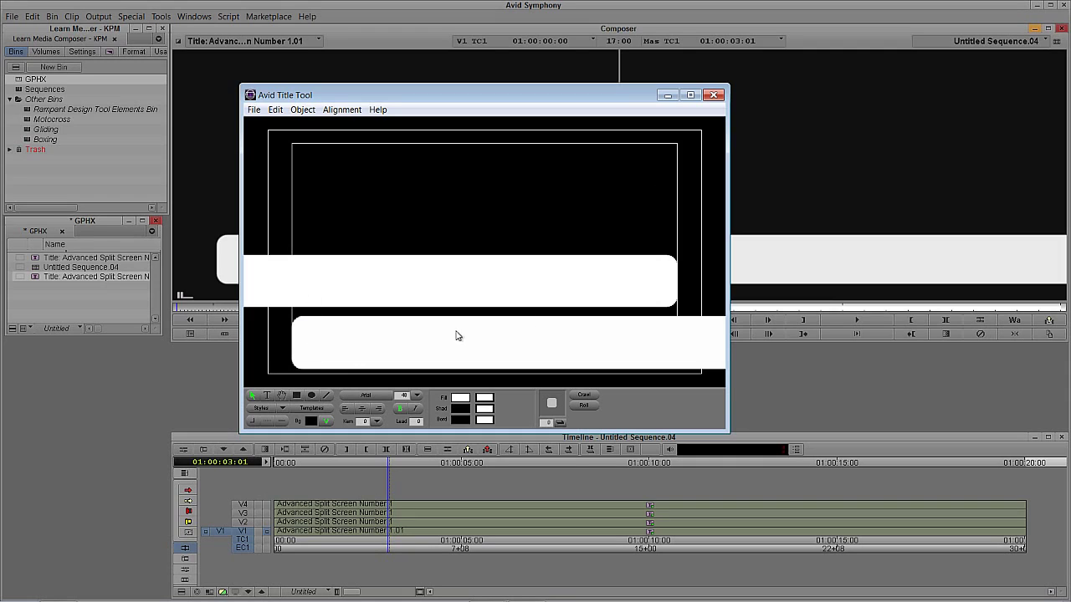
left_click(713, 95)
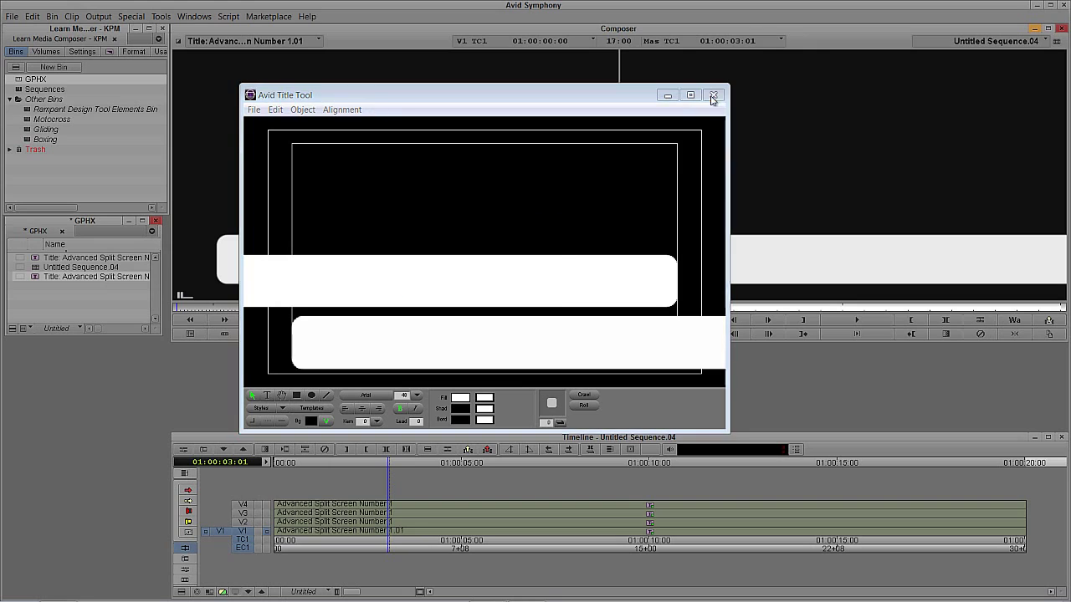
left_click(527, 286)
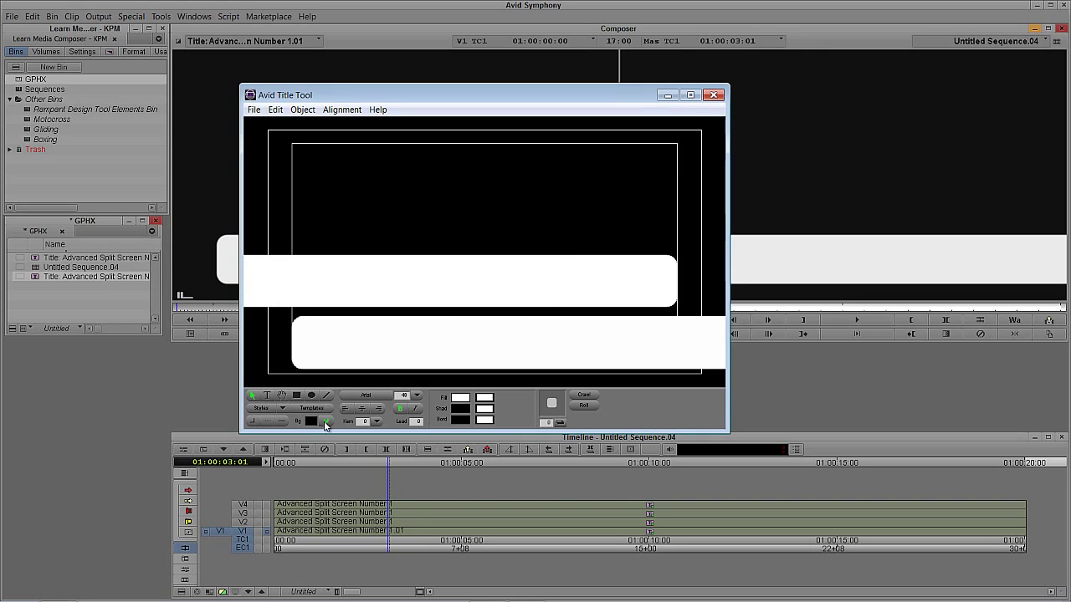
key("Delete")
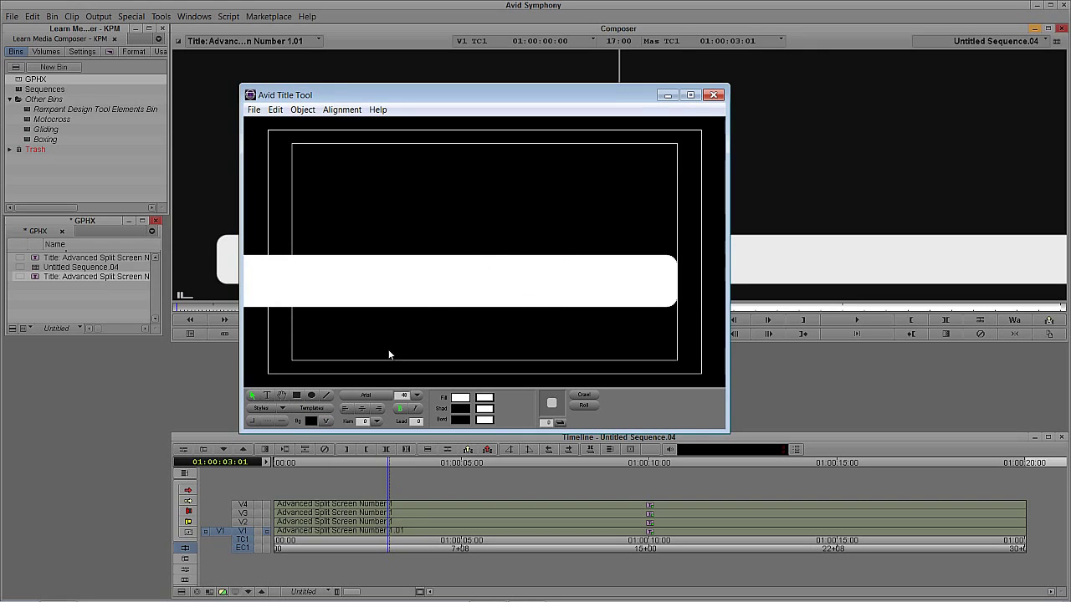
left_click(328, 421)
left_click(713, 95)
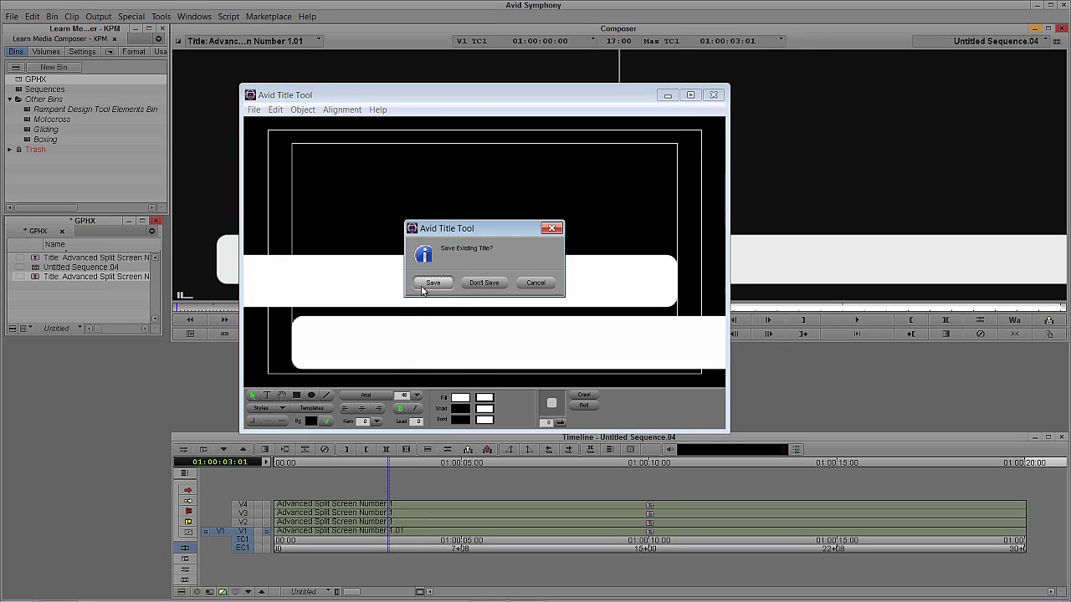
left_click(434, 283)
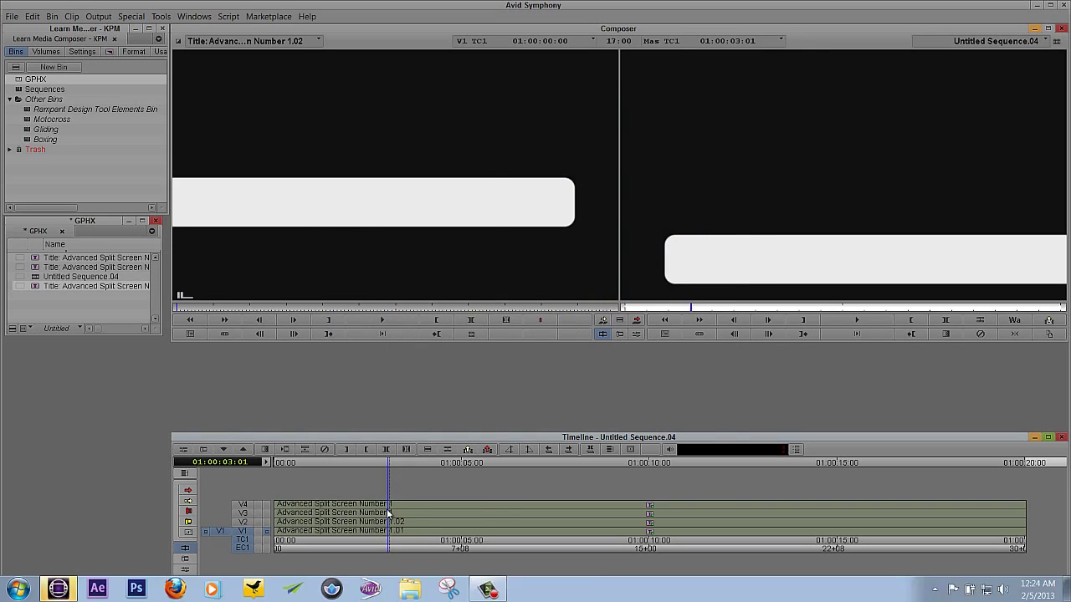
Open the title on V3 for editing at 01:00:03:01 without promoting it to Marquee.
right_click(387, 509)
left_click(434, 302)
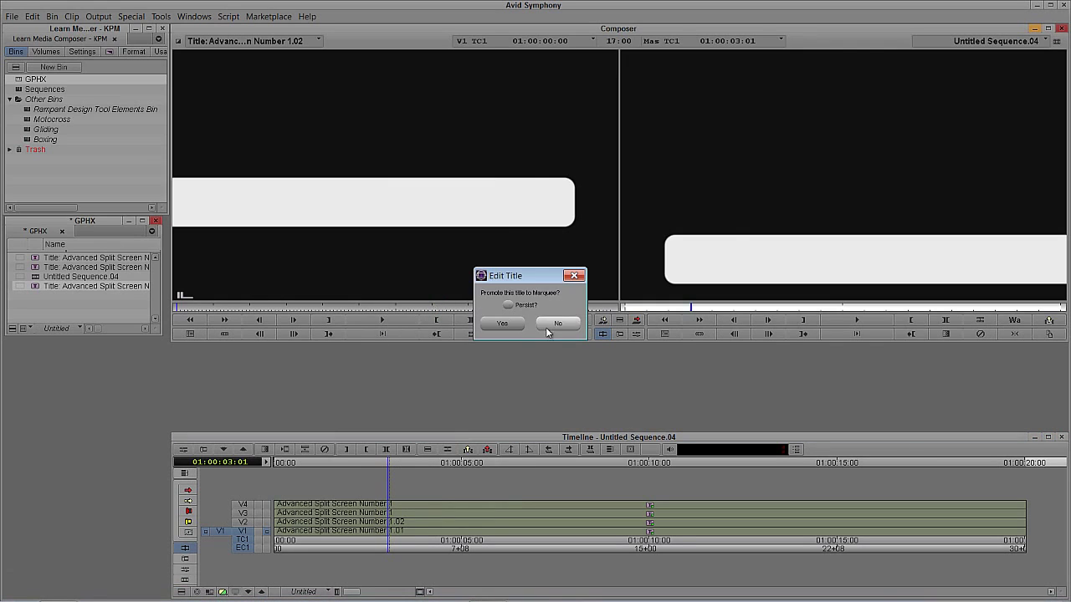
left_click(548, 328)
Delete the top bar and the two lower bars from the V3 title, leaving only the second bar down, and save the title.
left_click(251, 396)
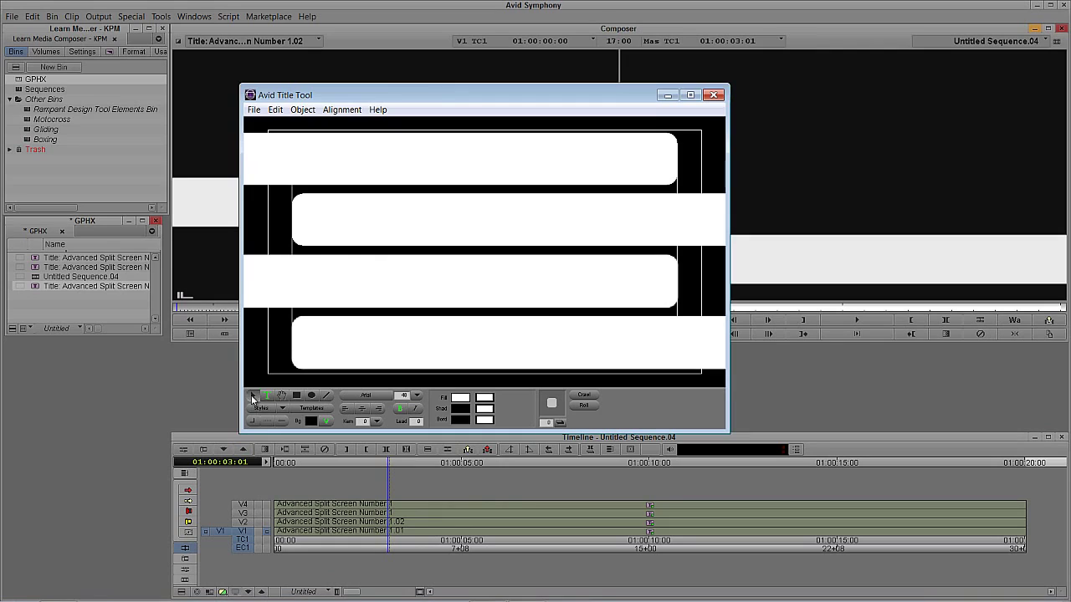
left_click(397, 166)
left_click(388, 358)
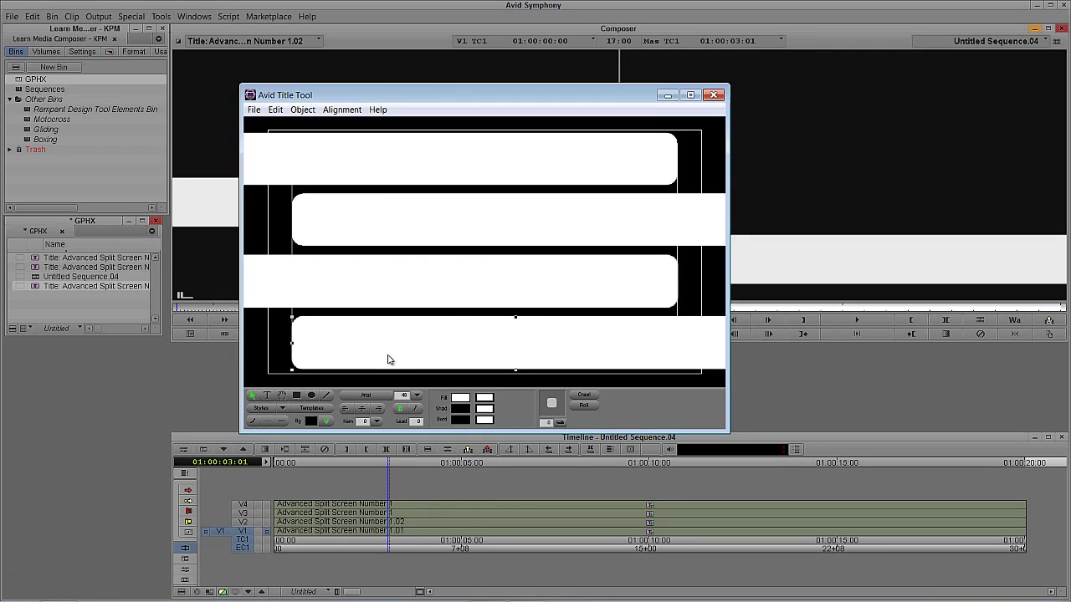
left_click(402, 287, "shift")
left_click(421, 171, "shift")
key("Delete")
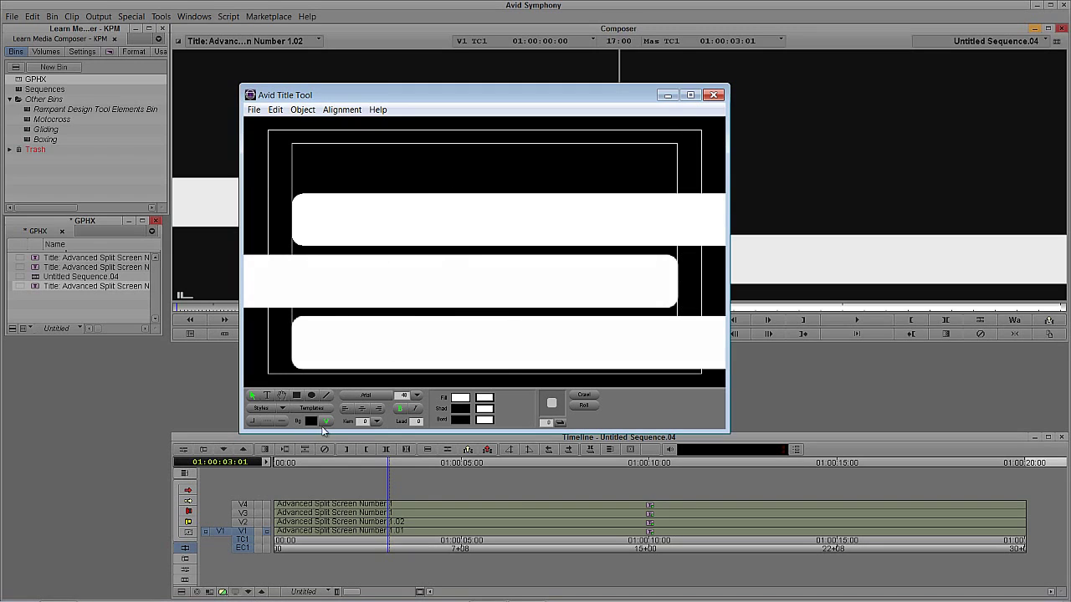
left_click(327, 423)
left_click(327, 421)
left_click(714, 95)
left_click(434, 283)
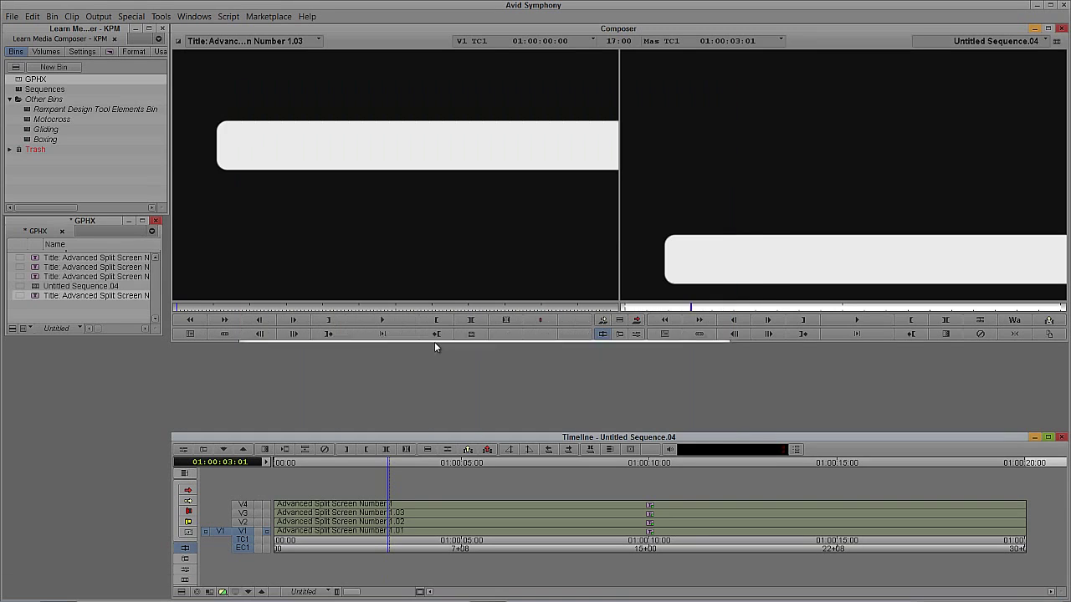
Open the title on V4 for editing at 01:00:03:01 without promoting it to Marquee.
right_click(394, 507)
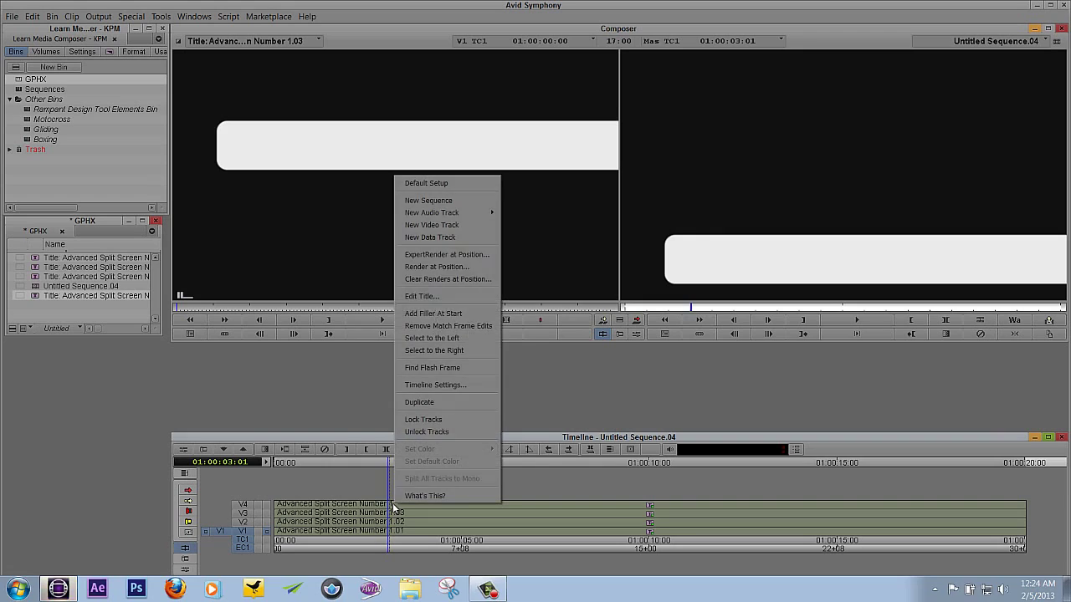
left_click(427, 296)
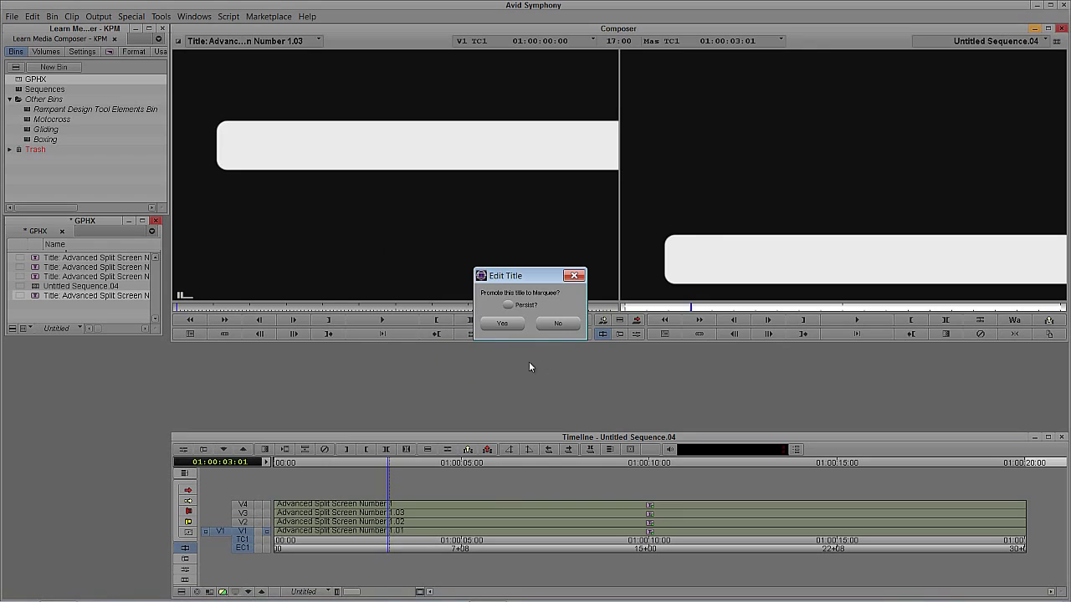
left_click(556, 324)
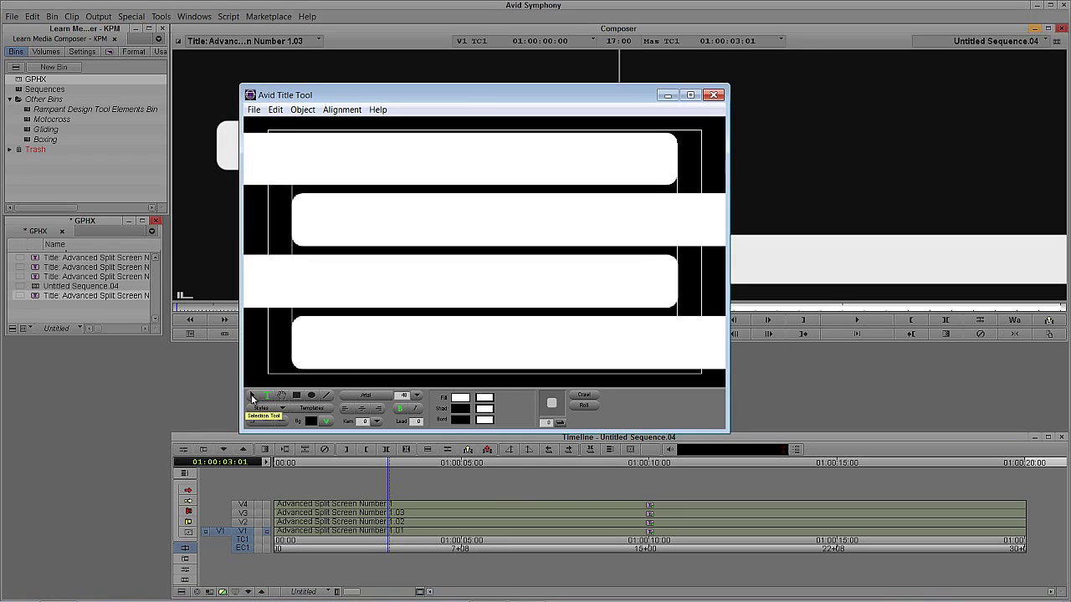
Delete the three lower bars from the V4 title, leaving only the top one, and save the title.
left_click(343, 289, "shift")
left_click(353, 222, "shift")
key("Delete")
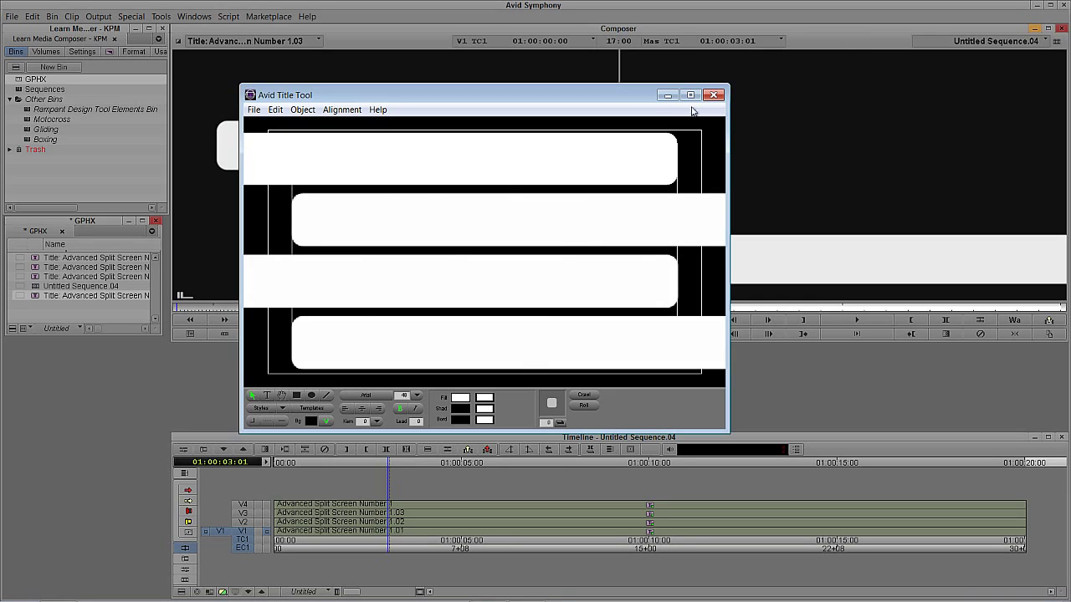
left_click(714, 94)
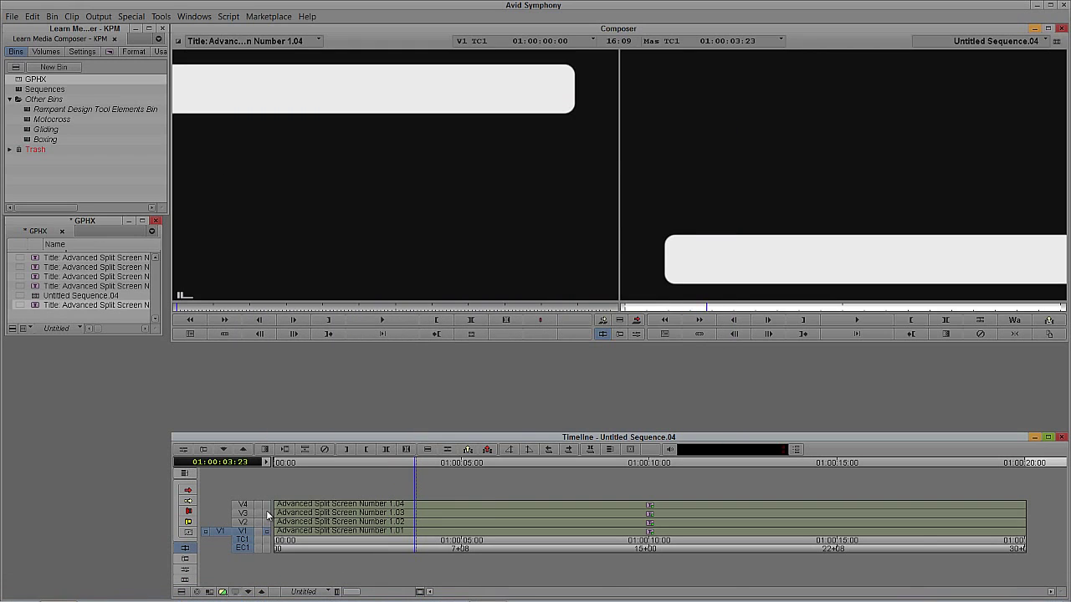
Monitor all four tracks together from V4, and solo V4, V3, V2 and V1 in turn to check each bar.
left_click(267, 505)
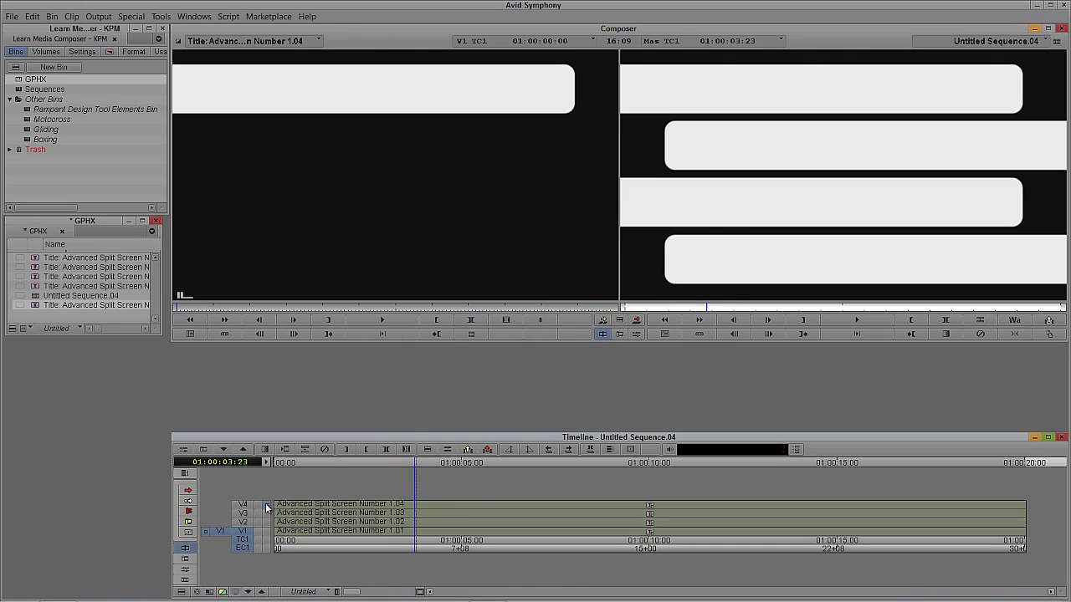
left_click(266, 506, "ctrl")
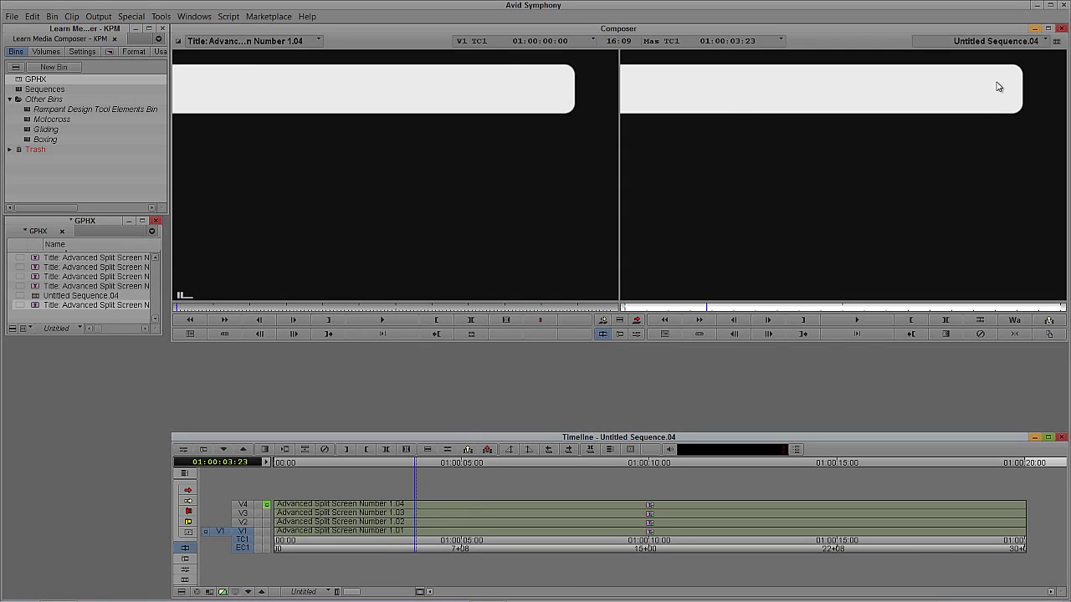
left_click(267, 513, "ctrl")
left_click(266, 522, "ctrl")
left_click(266, 532, "ctrl")
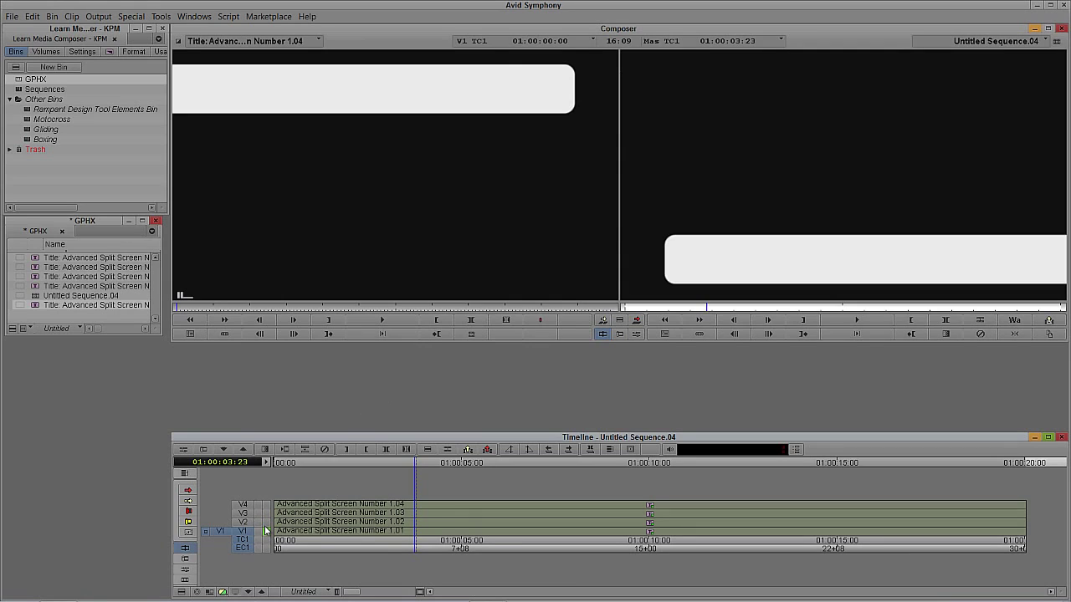
Open the V1 title in the Effect Editor and park on its first frame.
left_click(318, 531)
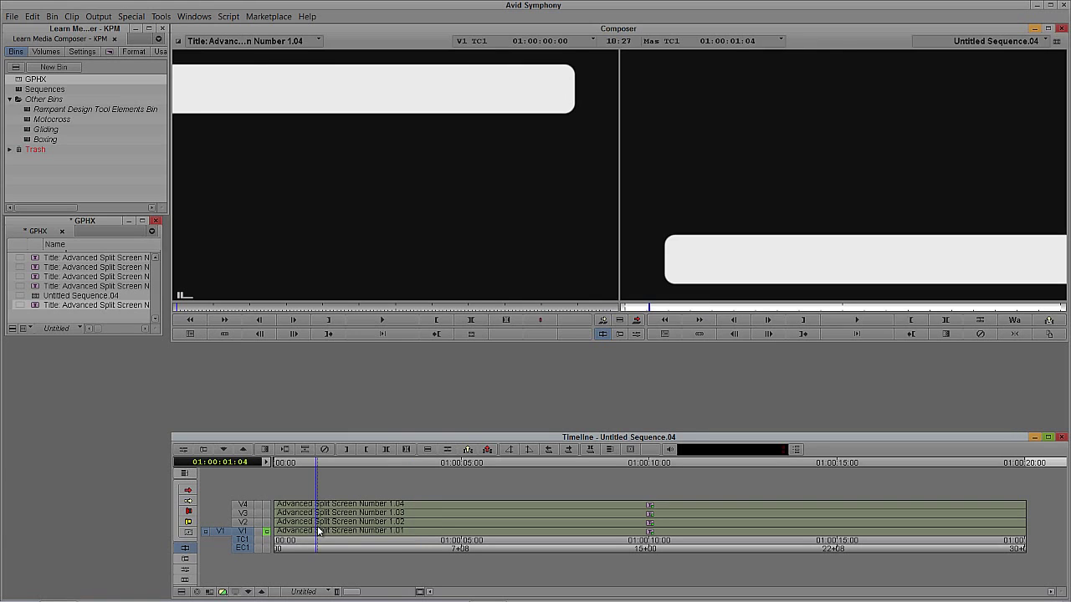
key("F5")
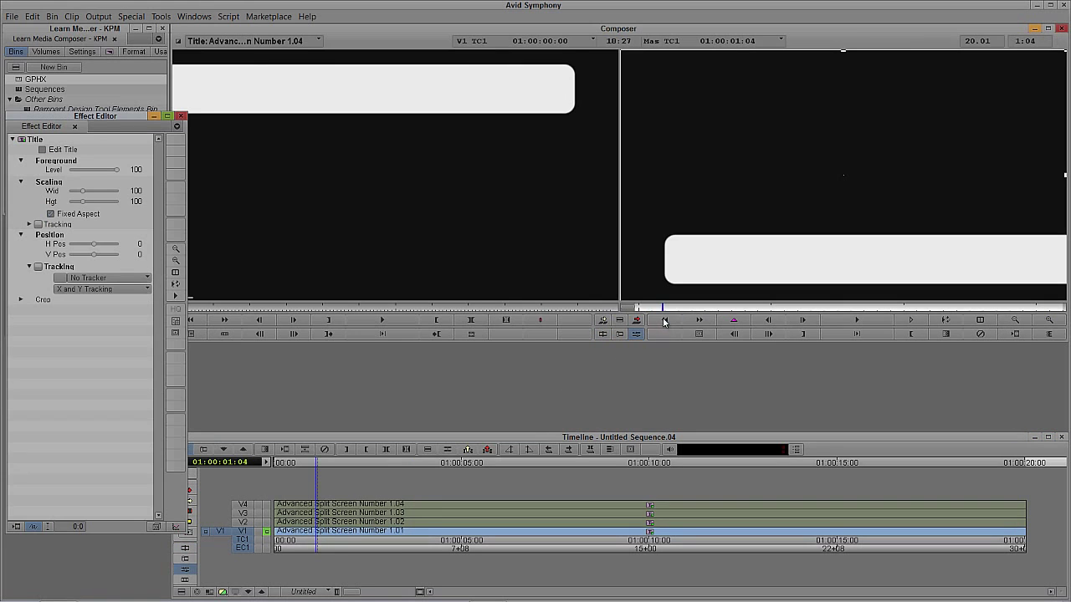
left_click_drag(661, 310, 629, 308)
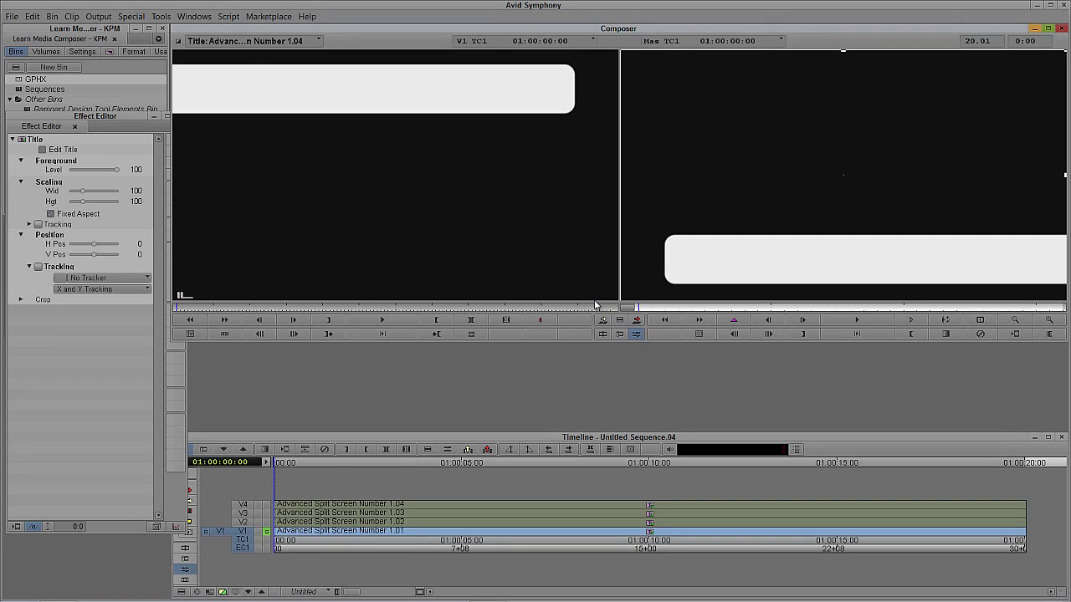
Show the keyframe graphs for the V1 title and add an H Pos keyframe at 01:00:00:24.
key("space")
left_click(106, 475)
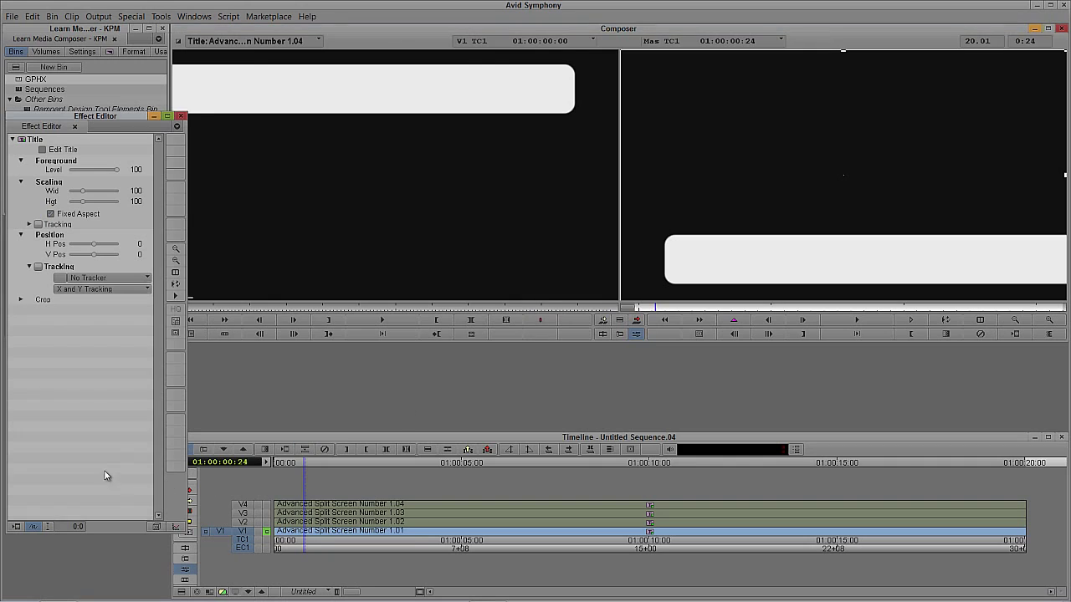
left_click(174, 530)
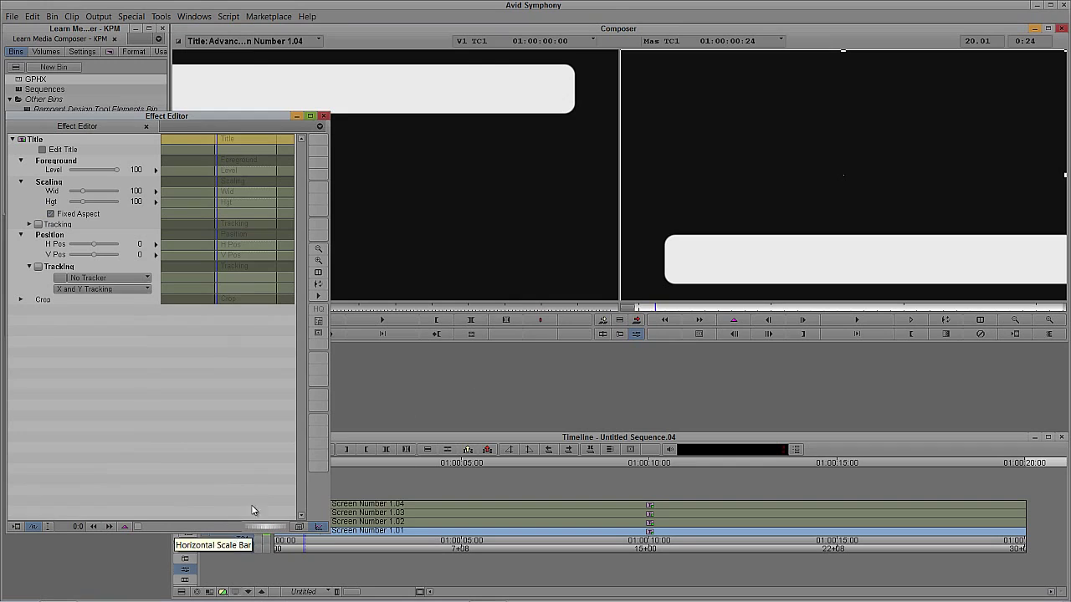
right_click(234, 254)
left_click(253, 258)
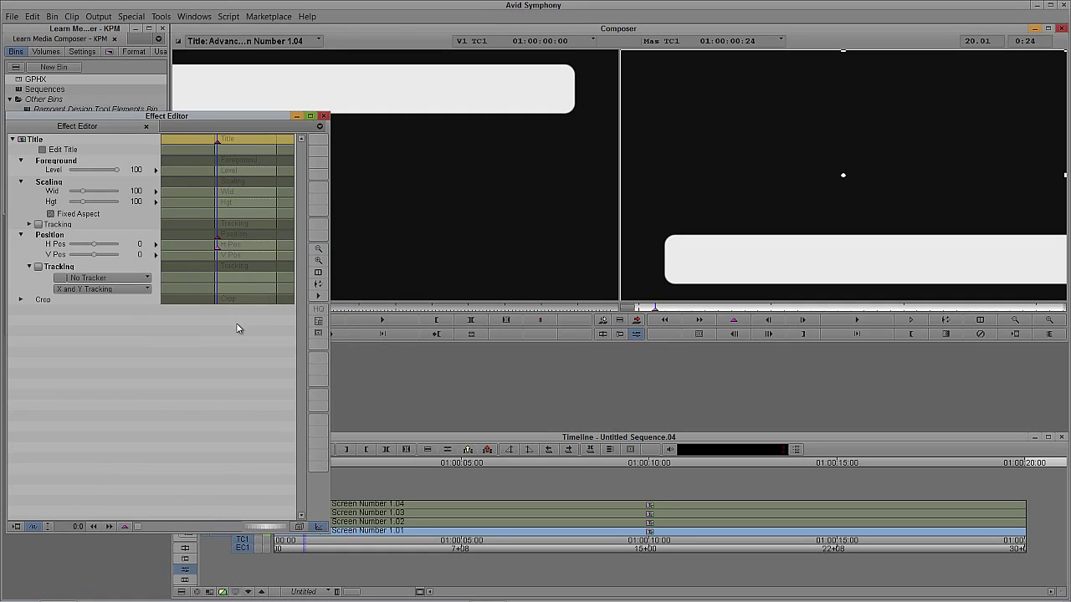
Add an H Pos keyframe on the first frame of the V1 title and set its H Pos to 999.
left_click(651, 308)
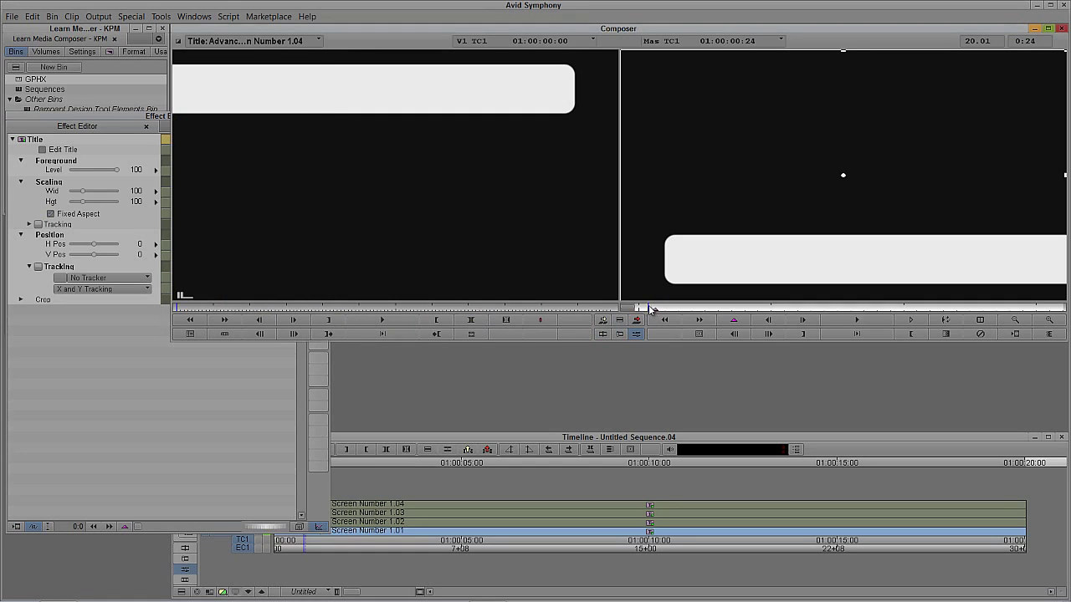
left_click_drag(649, 309, 634, 309)
left_click(657, 310)
left_click(115, 338)
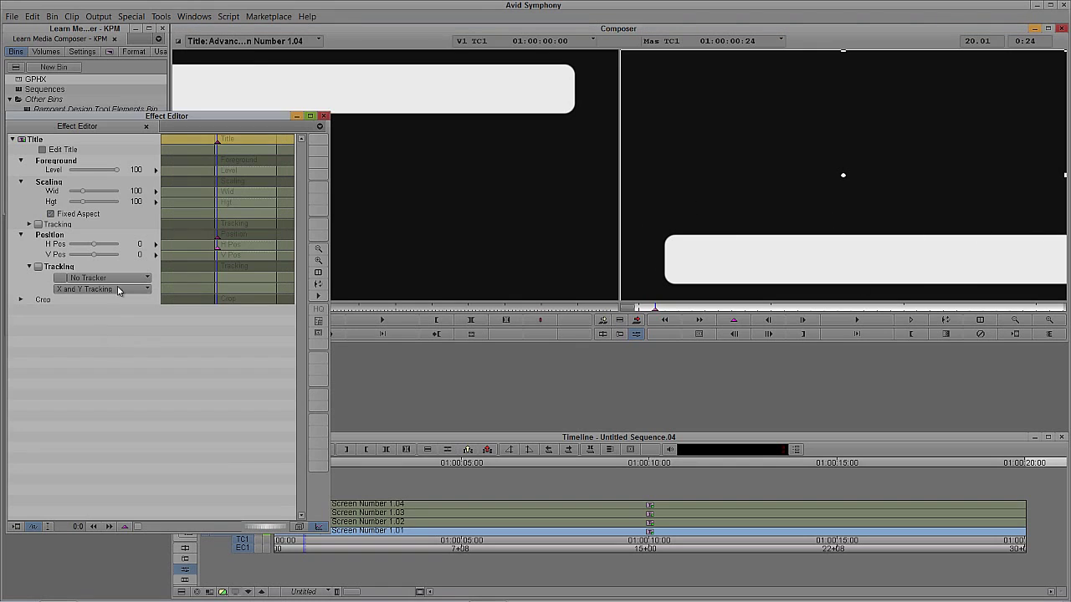
left_click_drag(645, 306, 622, 307)
left_click(144, 350)
right_click(221, 248)
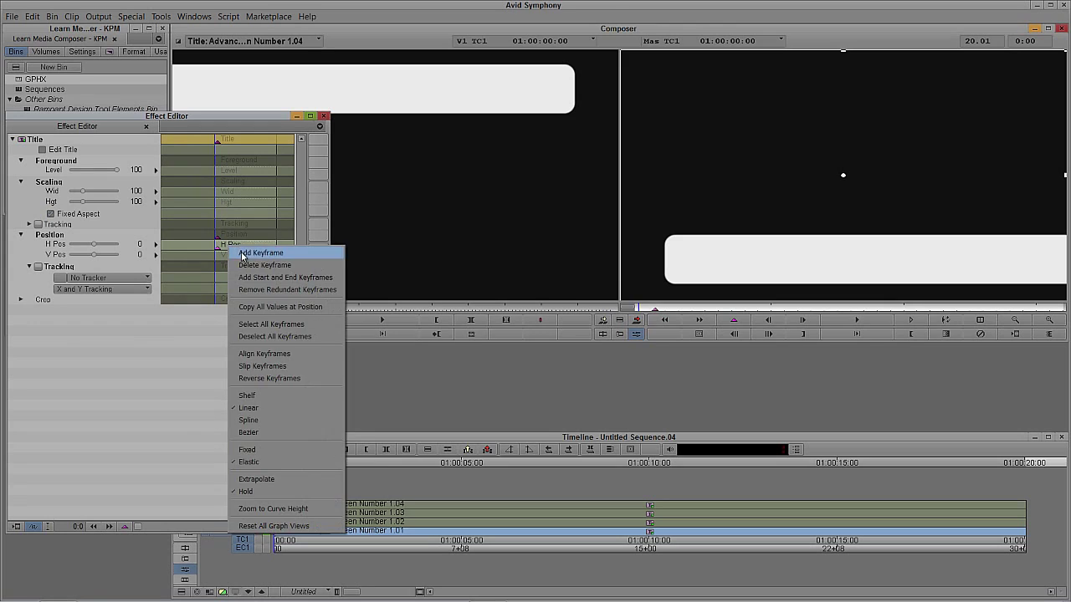
left_click(244, 251)
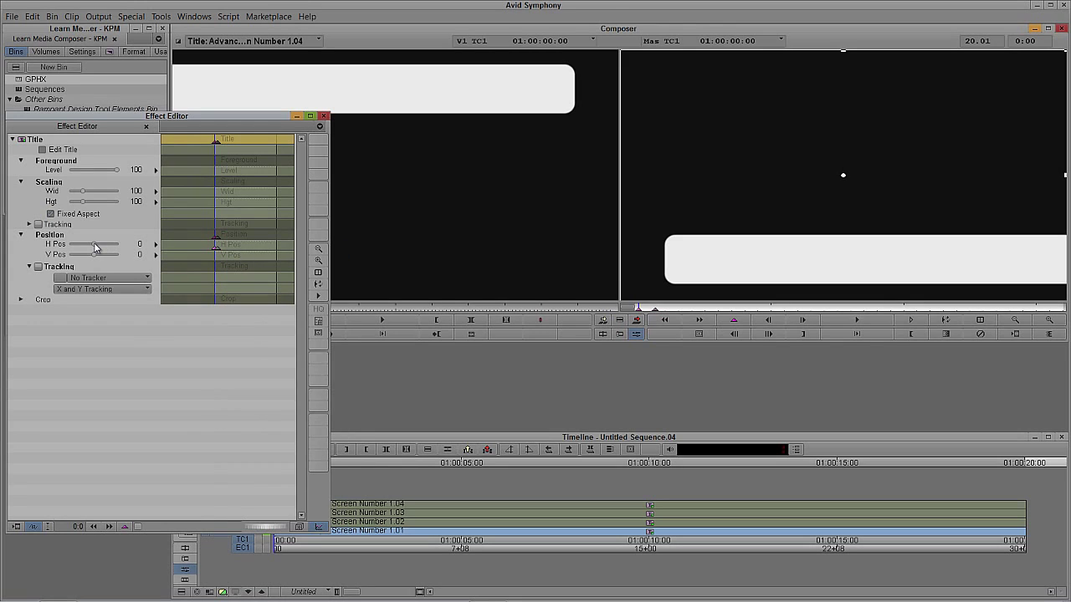
left_click_drag(94, 248, 117, 244)
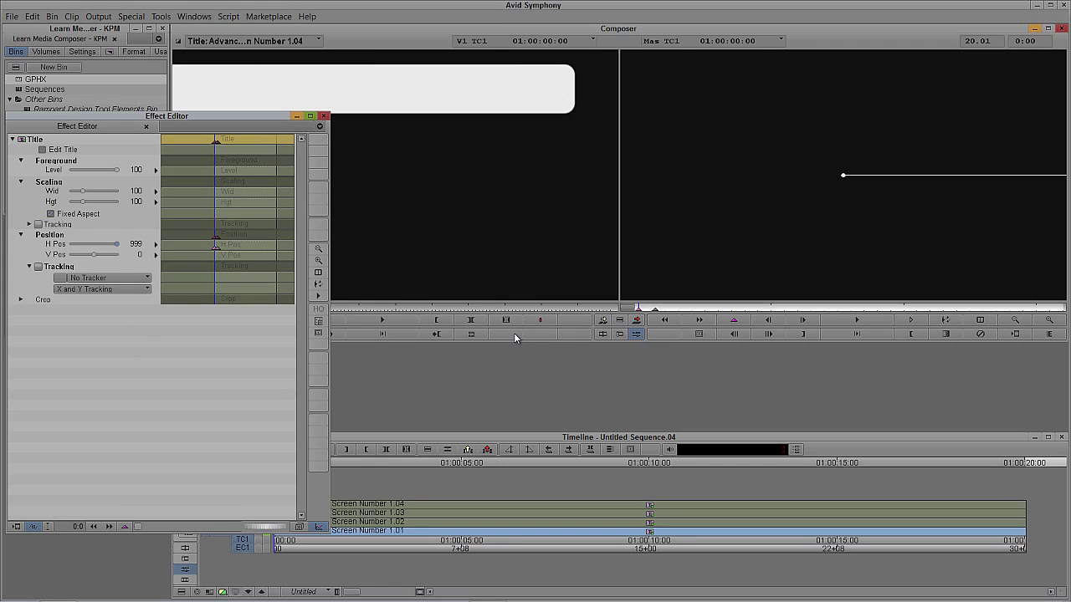
Solo V2 and add an H Pos keyframe to the V2 title at 01:00:00:24.
left_click(414, 524)
left_click(266, 523)
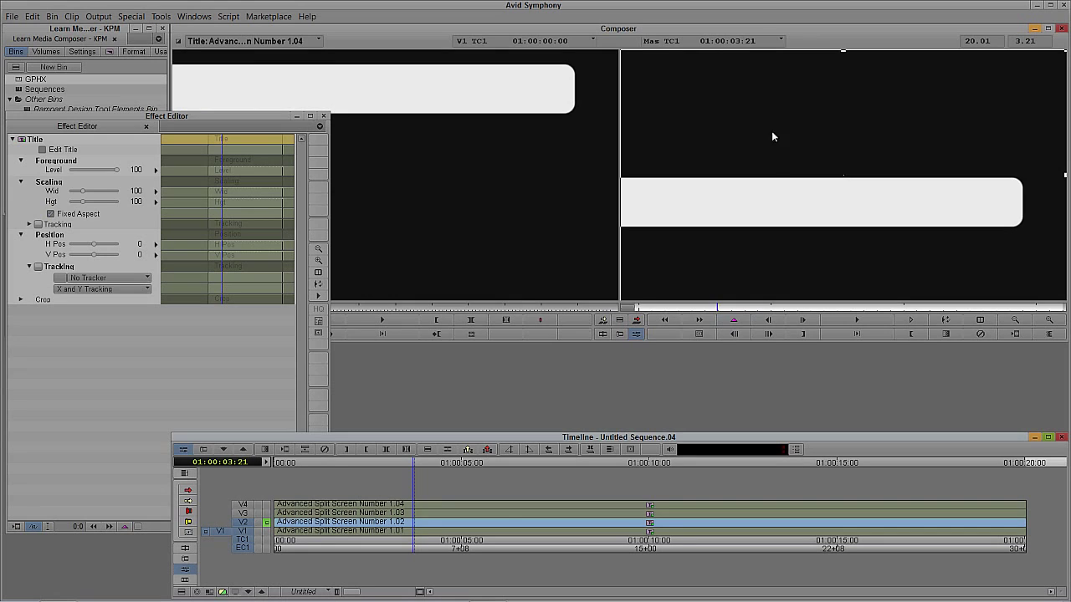
left_click_drag(691, 308, 627, 310)
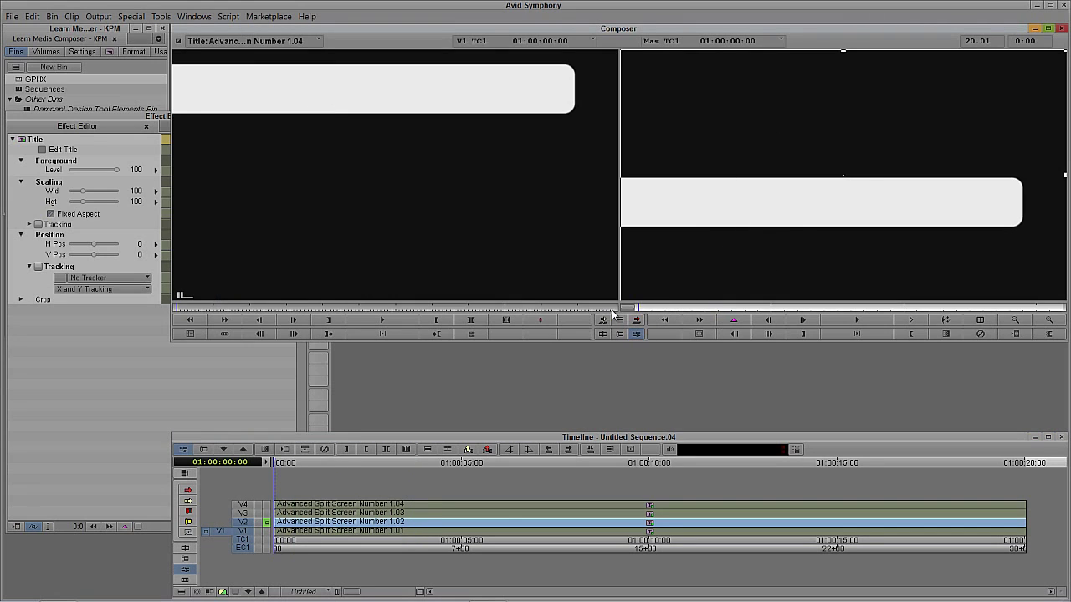
type("+24")
key("Return")
left_click(734, 322)
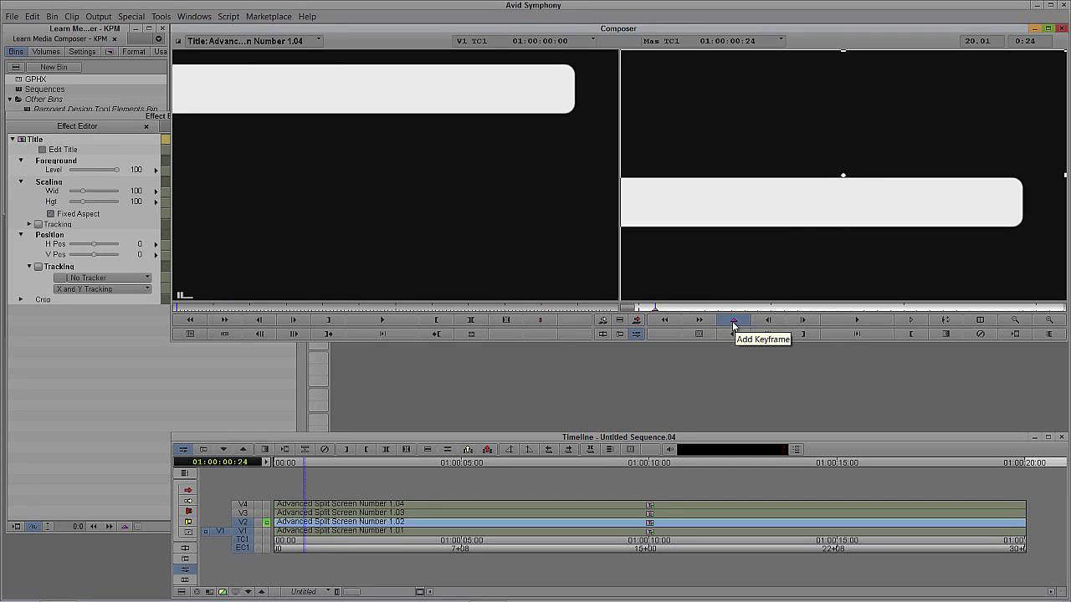
left_click(139, 130)
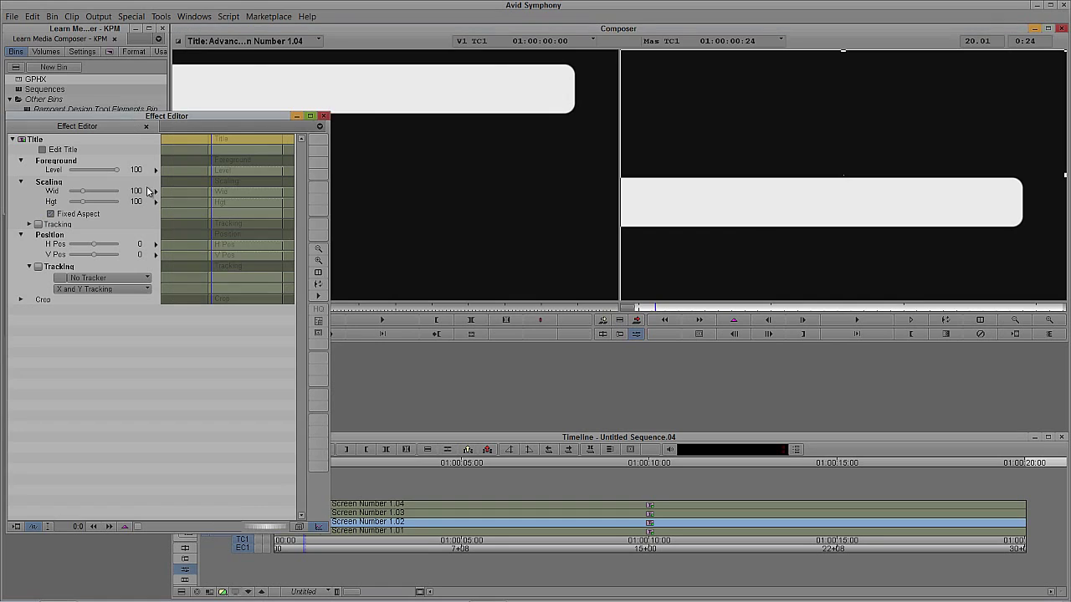
right_click(221, 249)
left_click(233, 249)
Add an H Pos keyframe on the first frame of the V2 title and set its H Pos to -999.
left_click(637, 310)
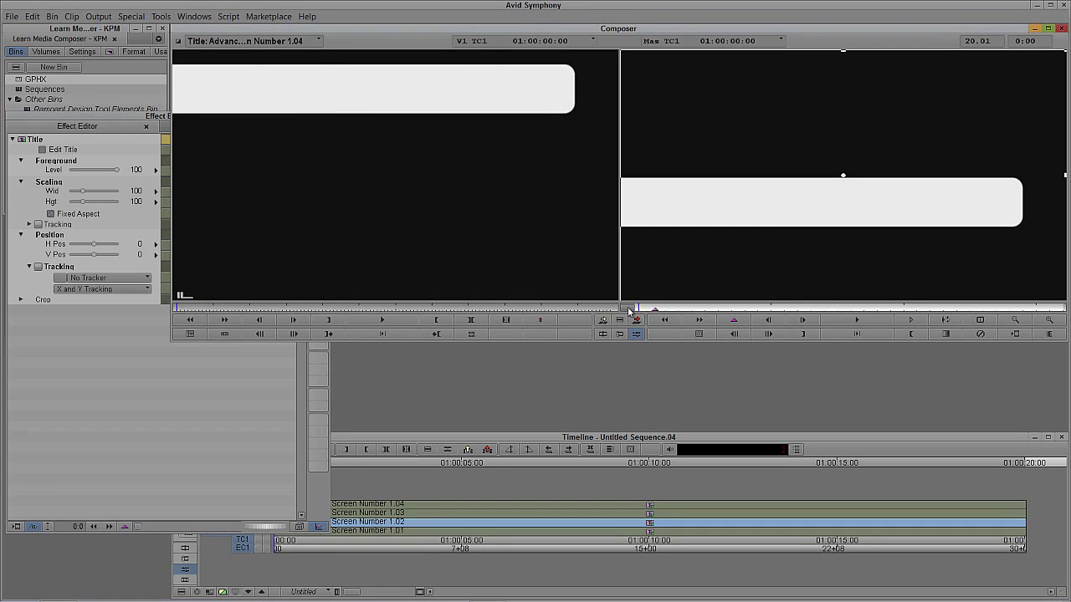
left_click(137, 123)
right_click(228, 244)
left_click(251, 256)
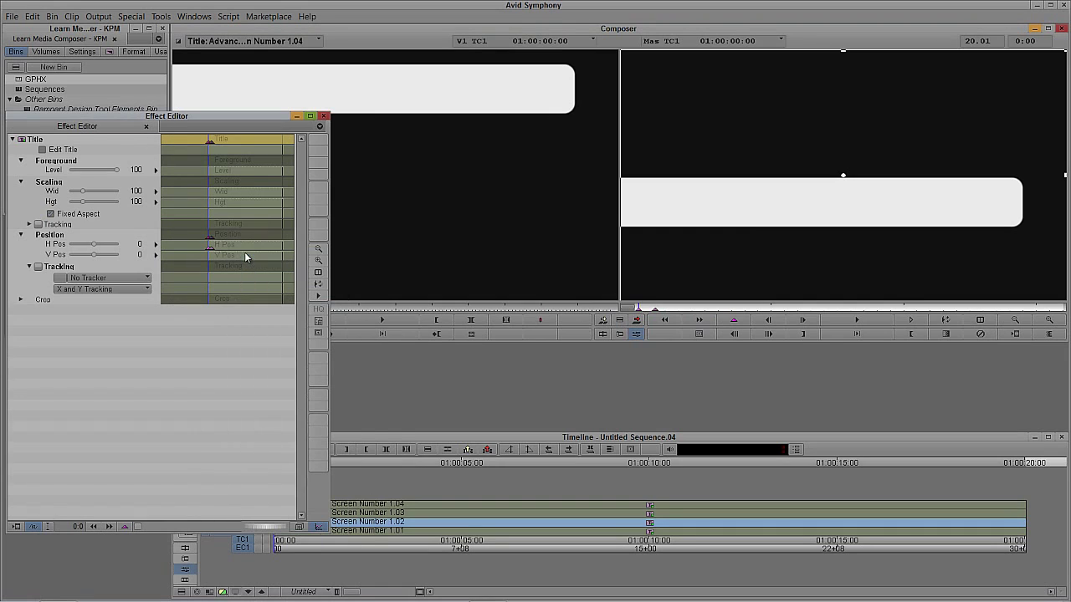
left_click_drag(95, 245, 71, 247)
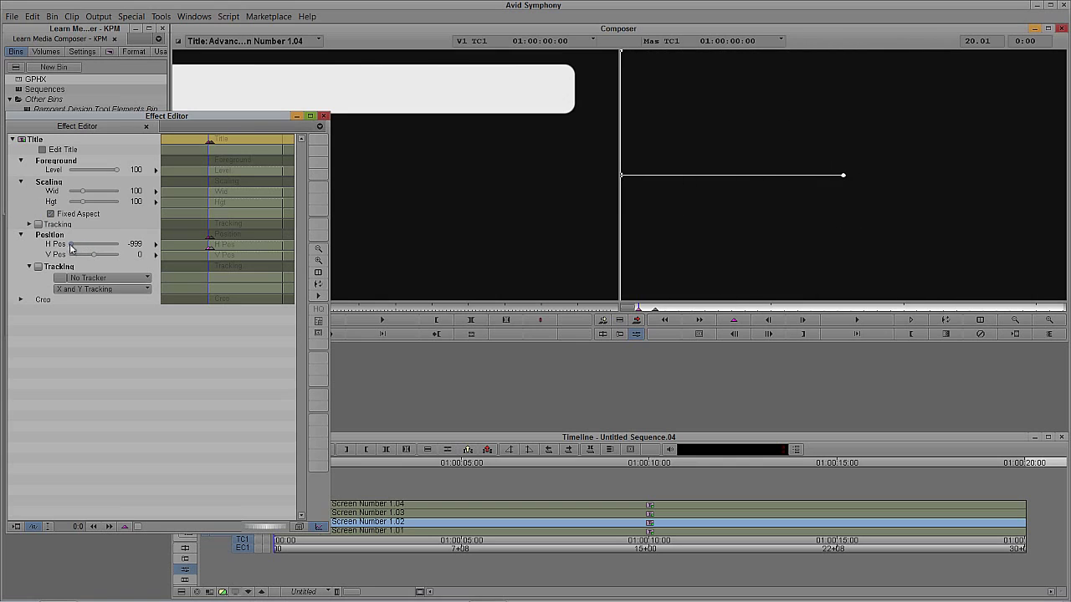
Solo V3 and add an H Pos keyframe to the V3 title at 01:00:00:24.
left_click(492, 514)
left_click_drag(652, 310, 599, 306)
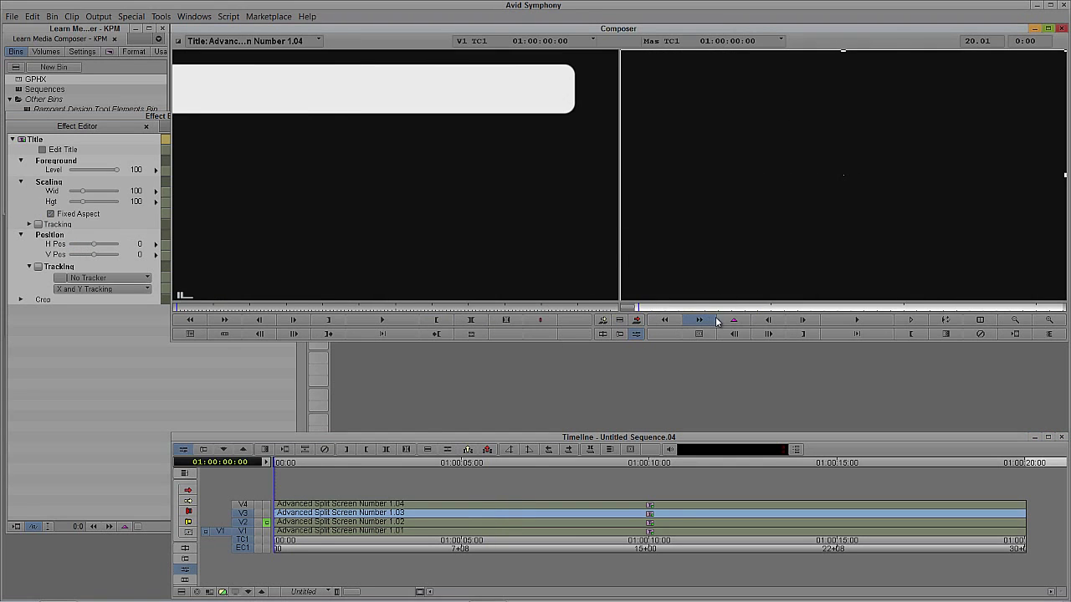
left_click(266, 513)
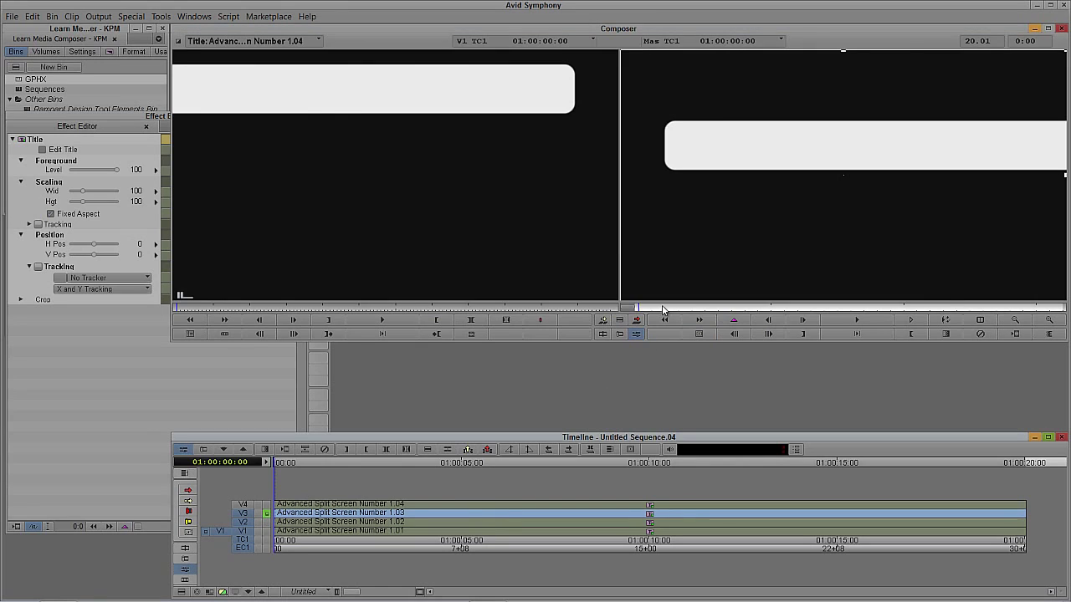
key("space")
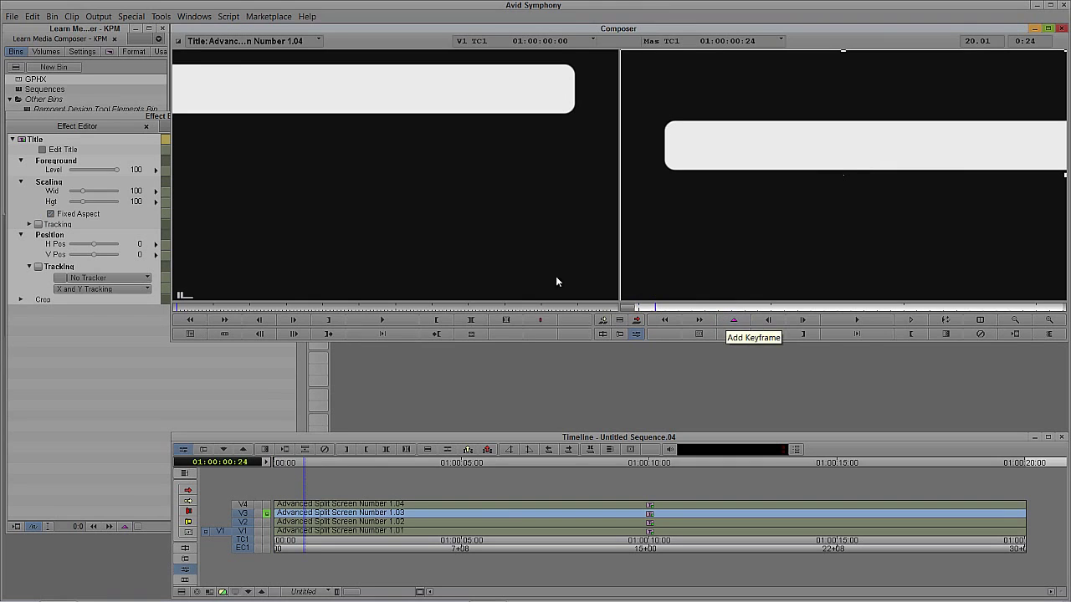
left_click(153, 130)
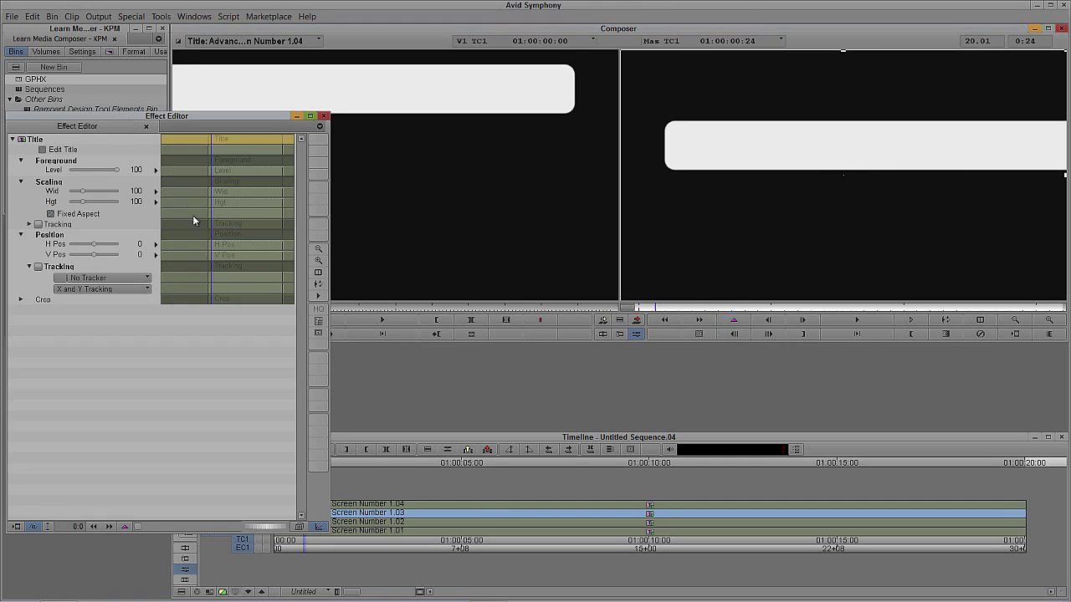
right_click(222, 249)
left_click(253, 258)
Add an H Pos keyframe on the first frame of the V3 title and set its H Pos to 999.
left_click_drag(650, 308, 616, 310)
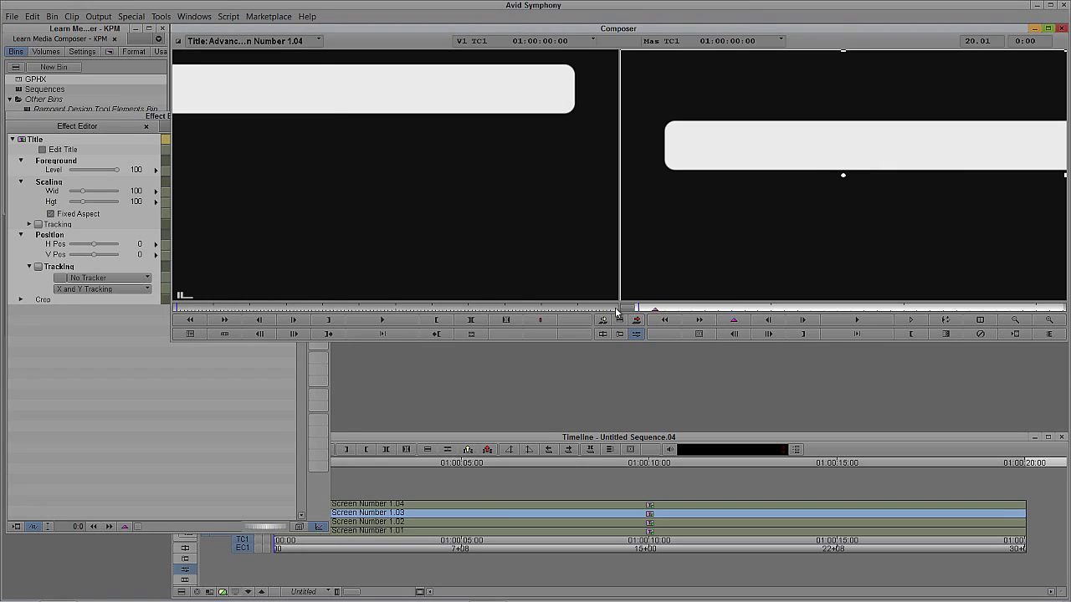
left_click(125, 127)
right_click(231, 252)
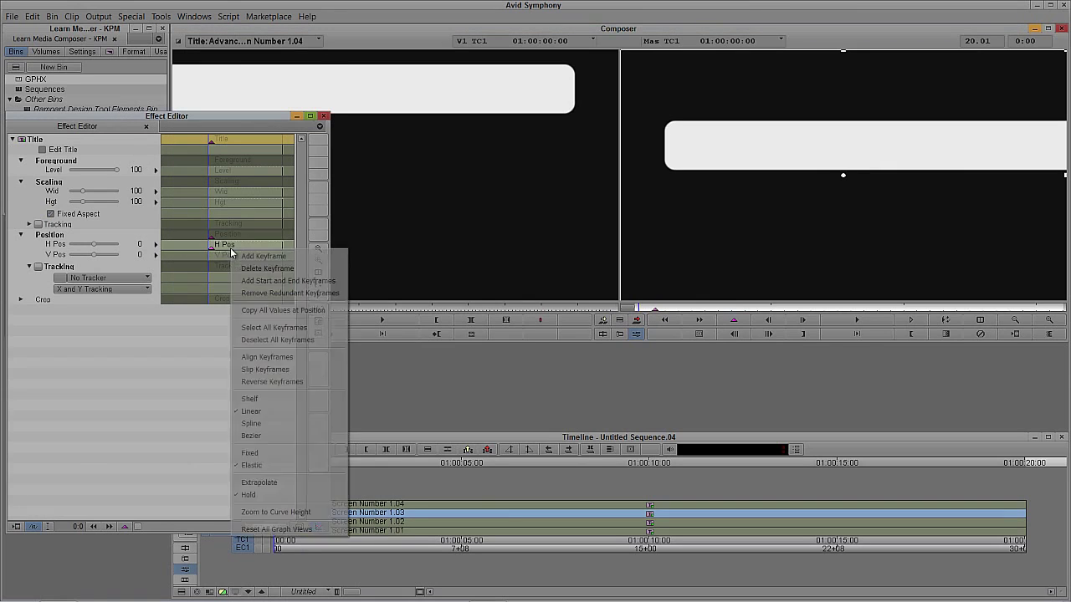
left_click(243, 256)
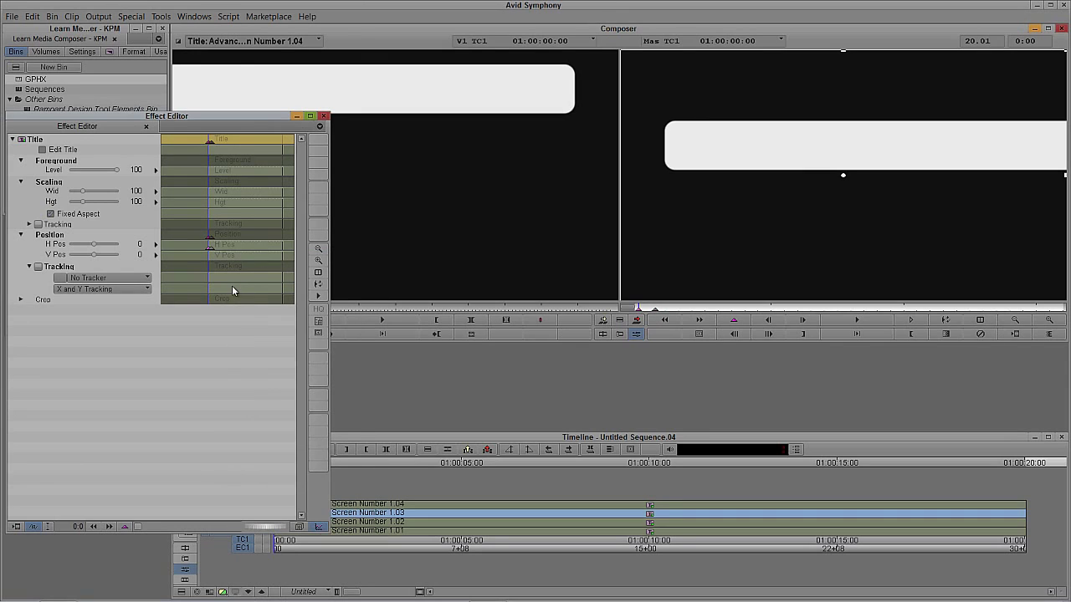
left_click(733, 321)
left_click(127, 124)
key("ctrl+z")
right_click(230, 245)
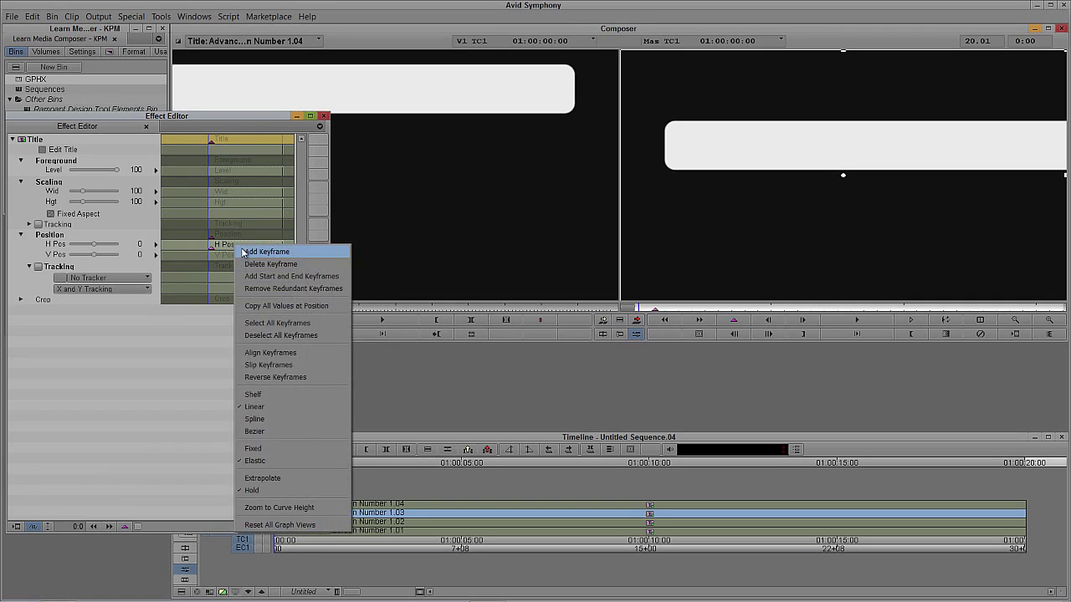
left_click(244, 250)
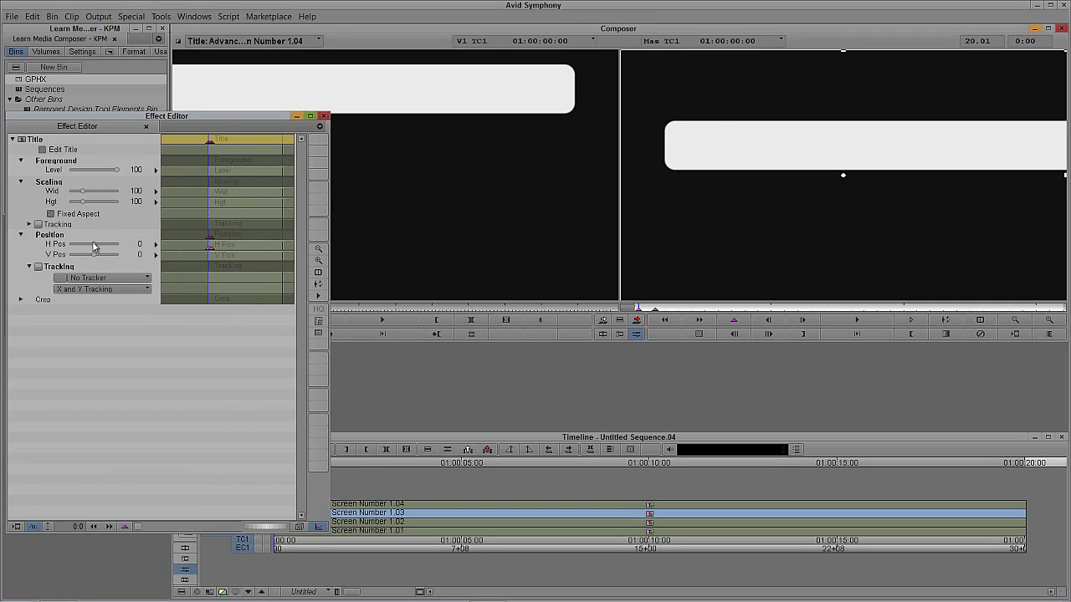
left_click_drag(97, 245, 123, 247)
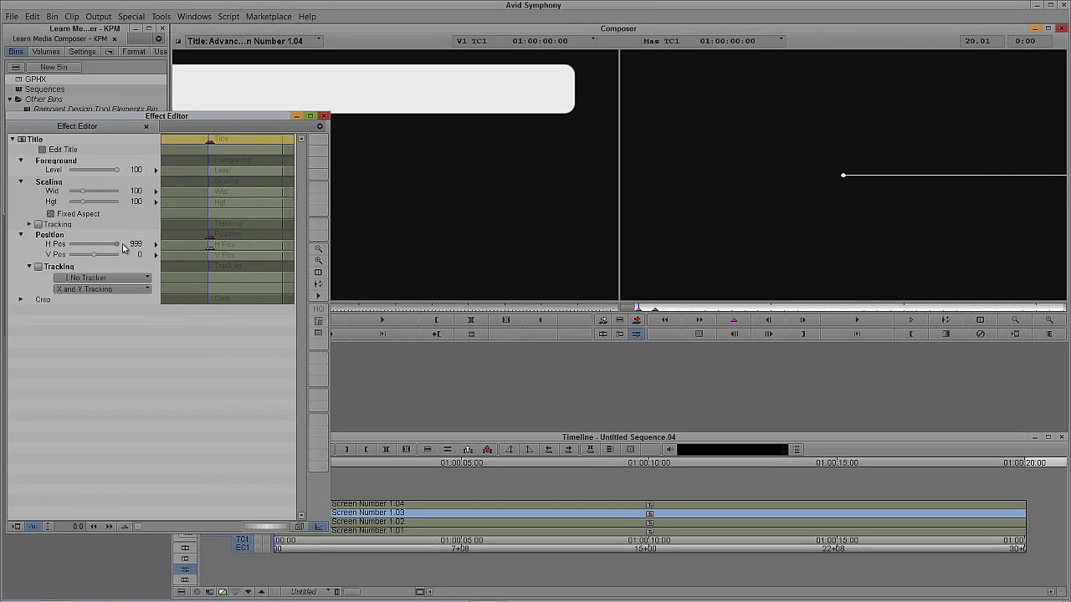
Solo V4 and add an H Pos keyframe to the V4 title at 01:00:00:24.
left_click(448, 502)
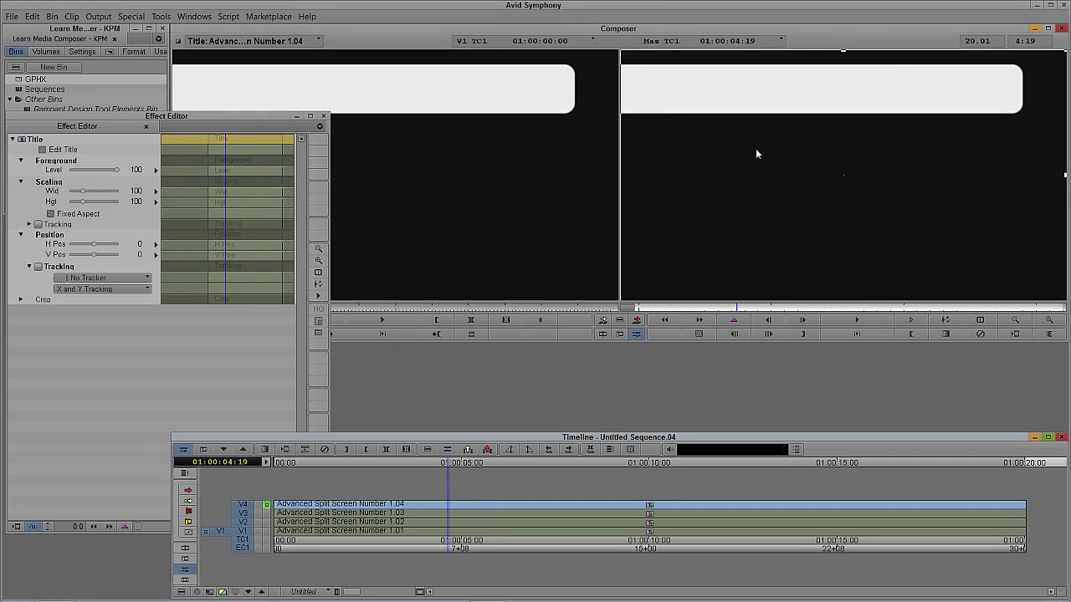
left_click_drag(658, 309, 607, 310)
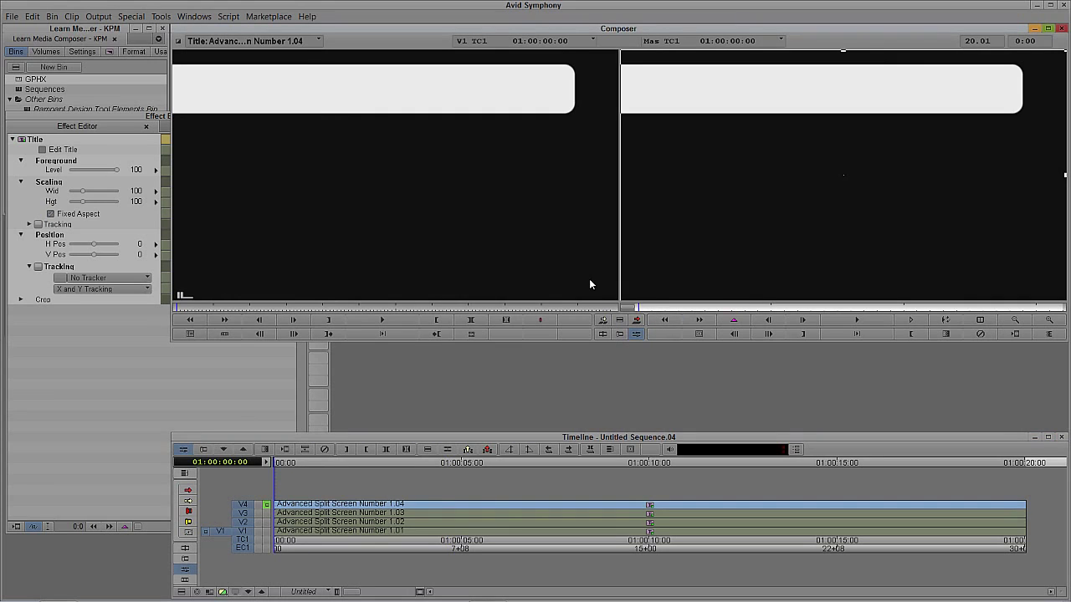
type("+24")
key("Return")
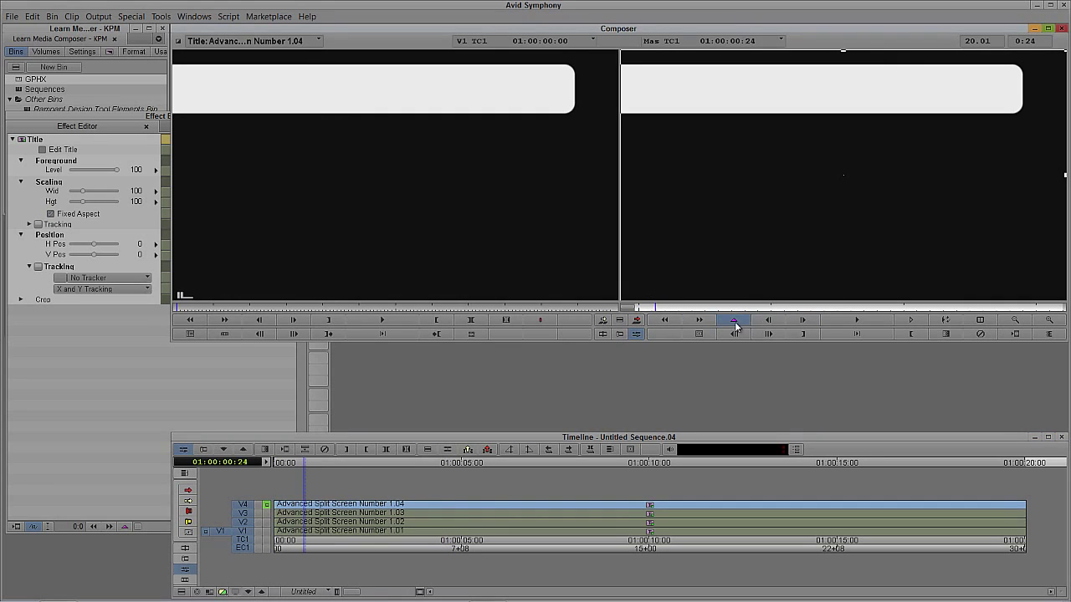
left_click(630, 309)
key("ctrl+z")
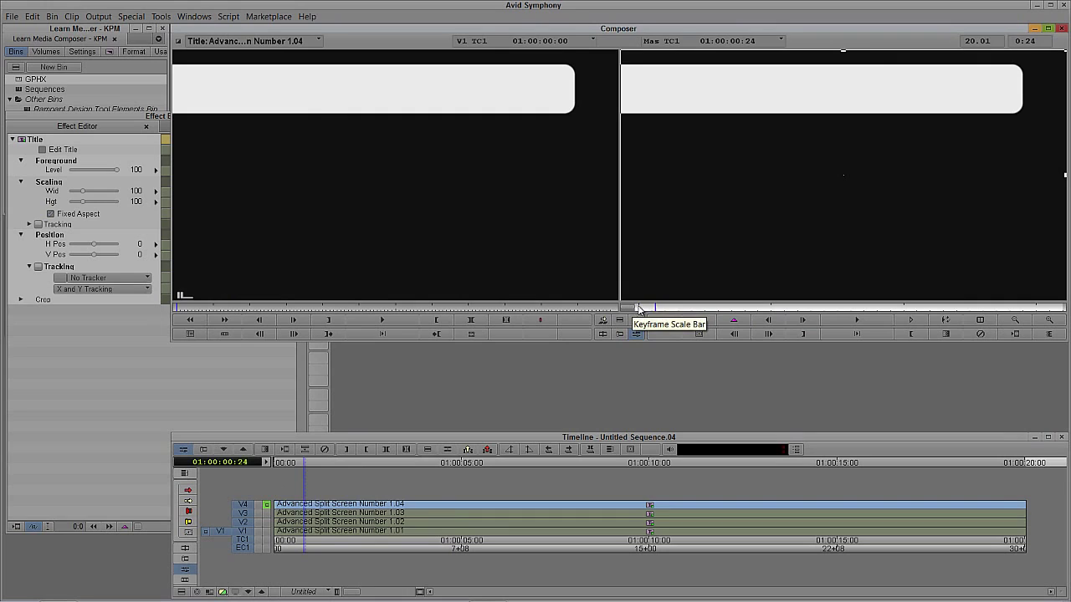
left_click(122, 118)
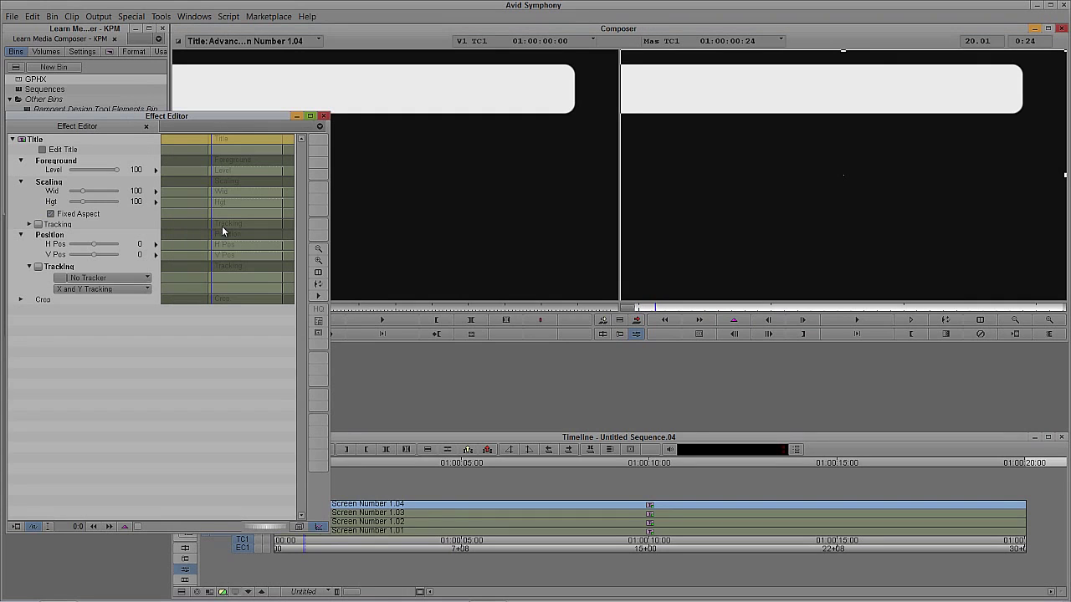
right_click(225, 243)
left_click(243, 251)
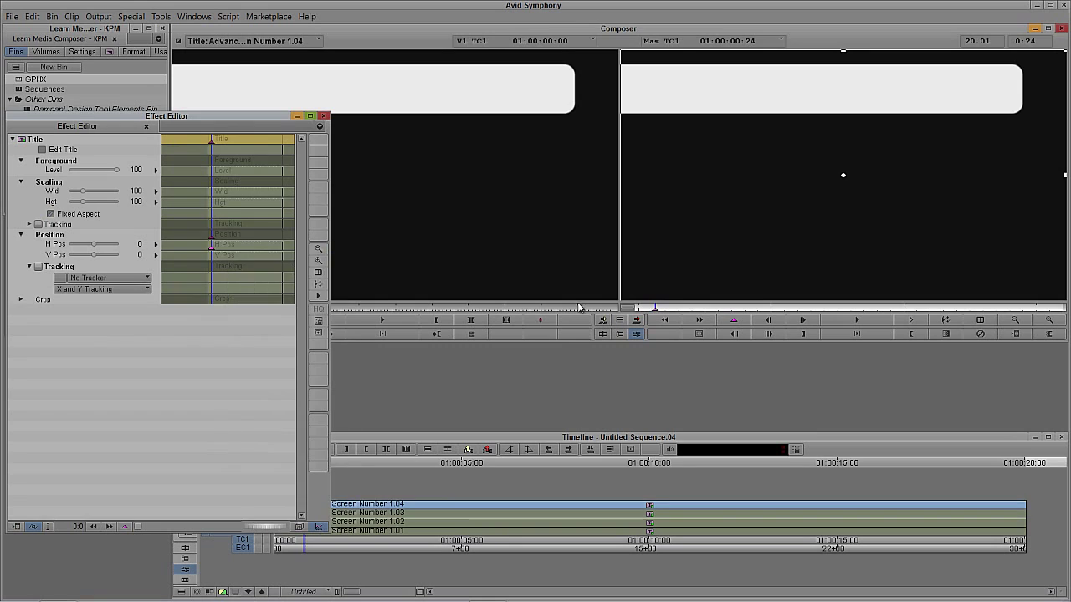
Add an H Pos keyframe on the first frame of the V4 title and lower its H Pos to the minimum.
left_click(632, 310)
left_click(143, 121)
right_click(222, 248)
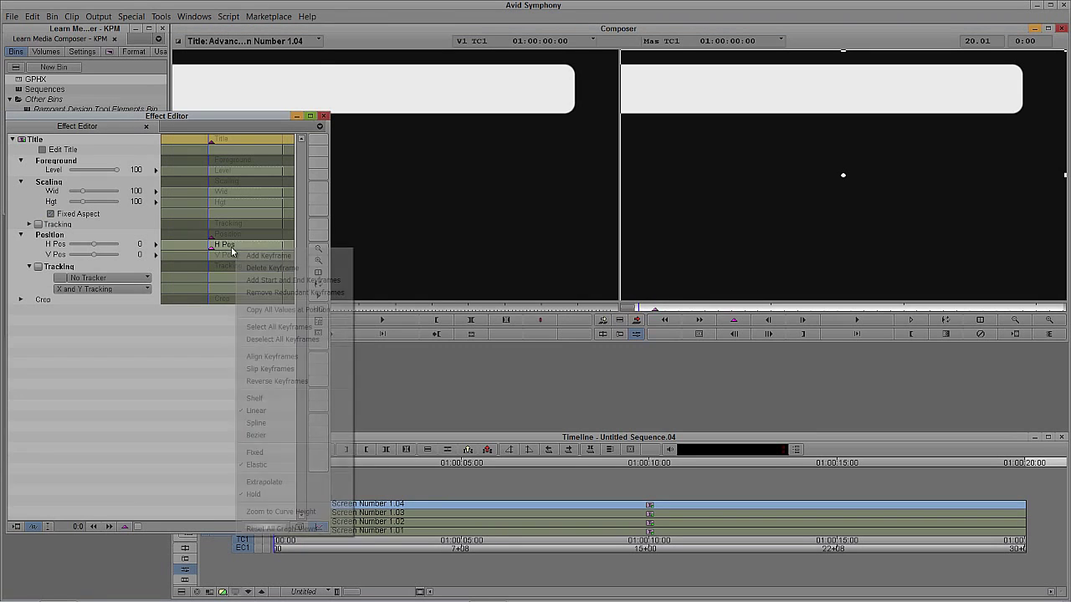
left_click(251, 251)
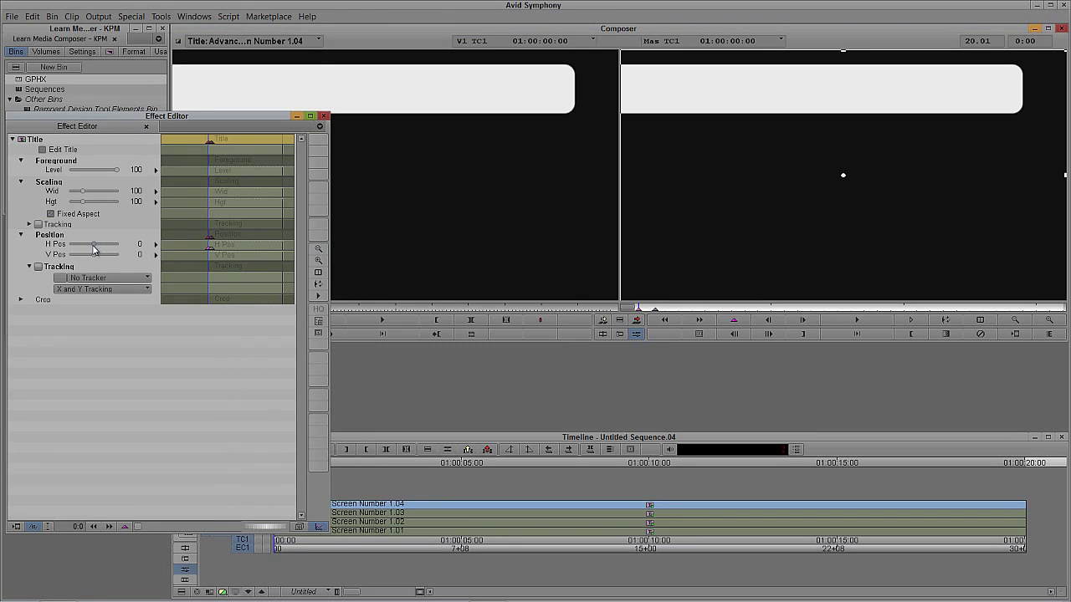
left_click_drag(94, 249, 64, 250)
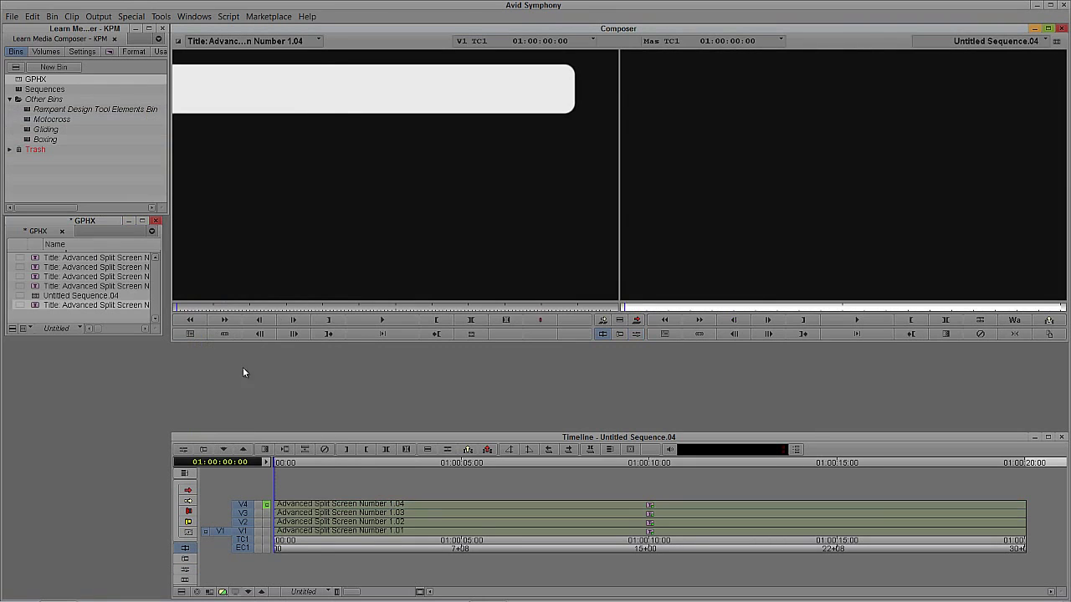
Turn off the V4 solo and review all four bars sliding into frame from the start of the sequence.
left_click(267, 505)
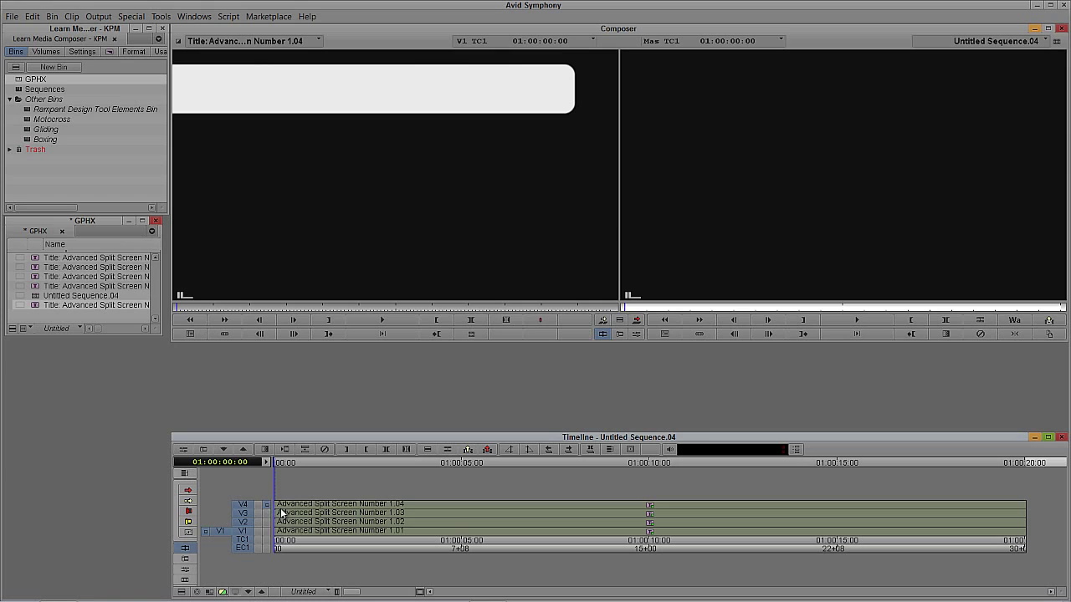
key("space")
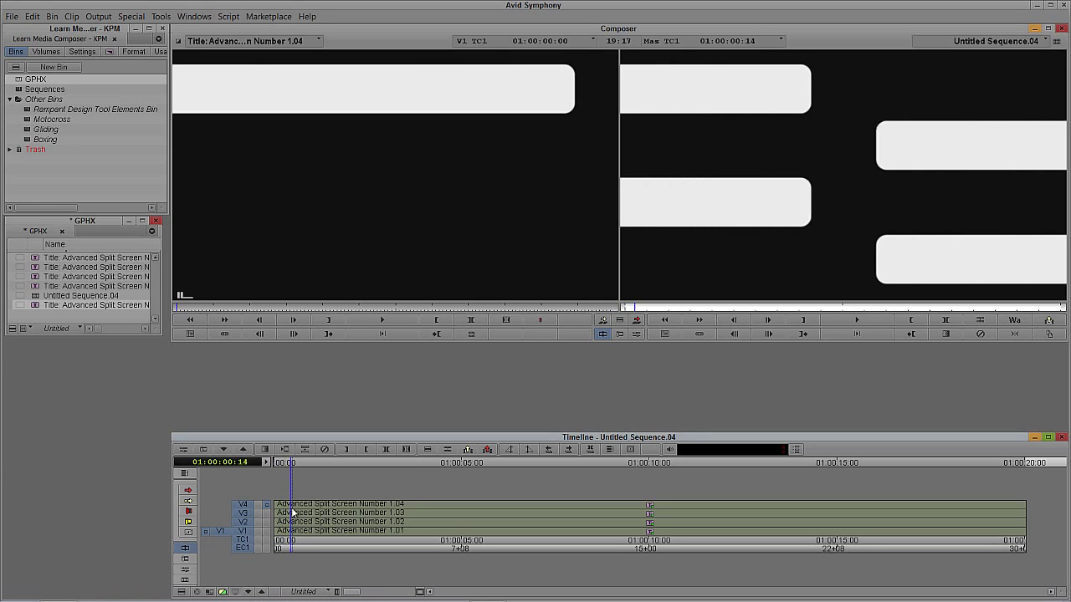
mouse_move(292, 509)
left_mouse_down()
mouse_move(343, 507)
mouse_move(284, 512)
left_mouse_up()
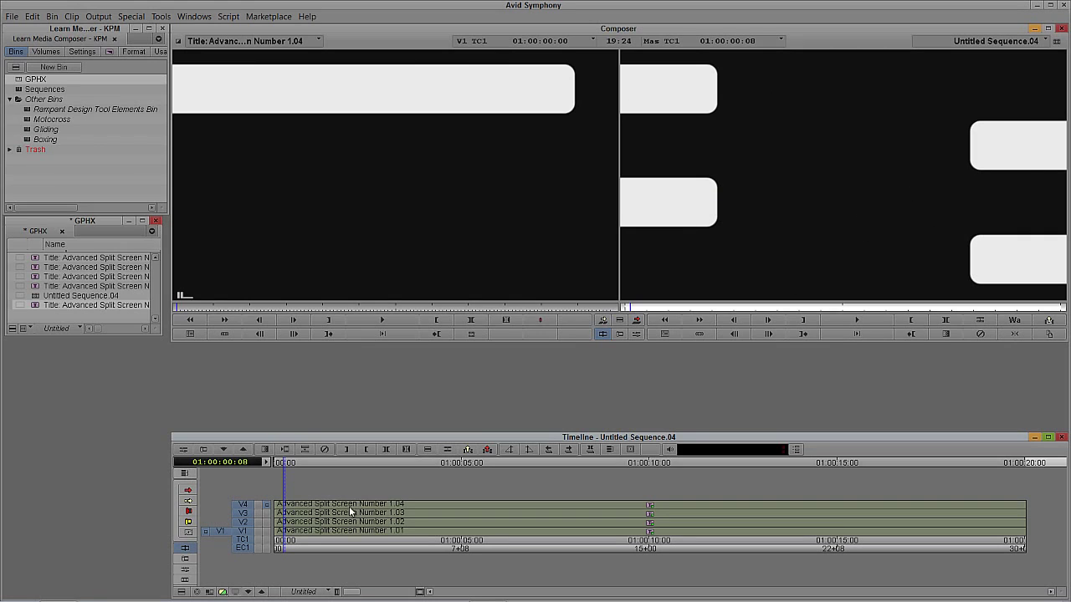
Shift the V3 title 24 frames along its track so it starts at 01:00:00:24.
left_click_drag(349, 510, 243, 511)
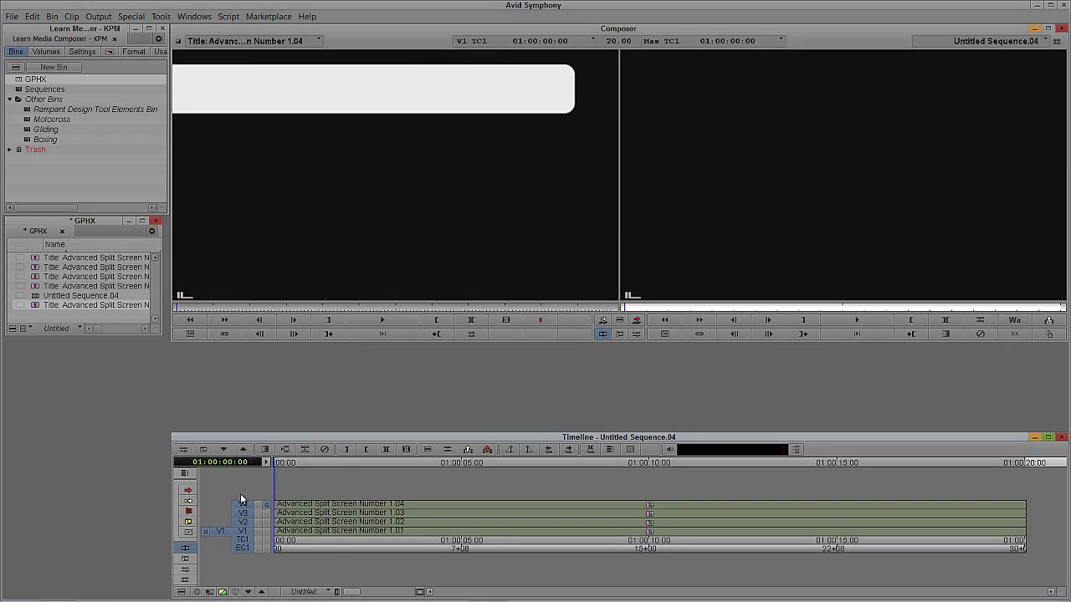
type("+24")
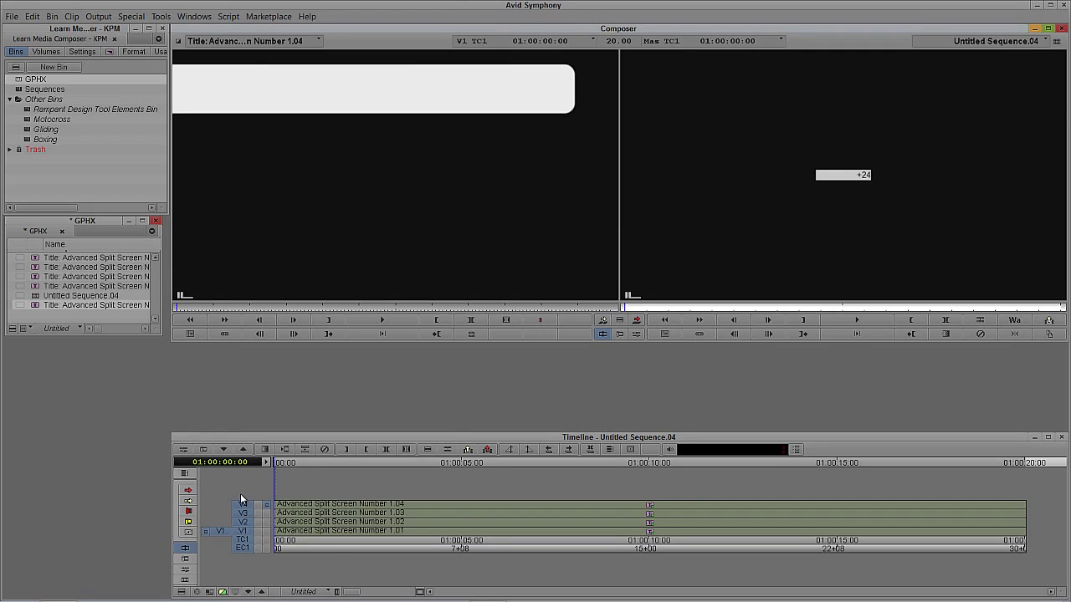
key("Return")
left_click(198, 490)
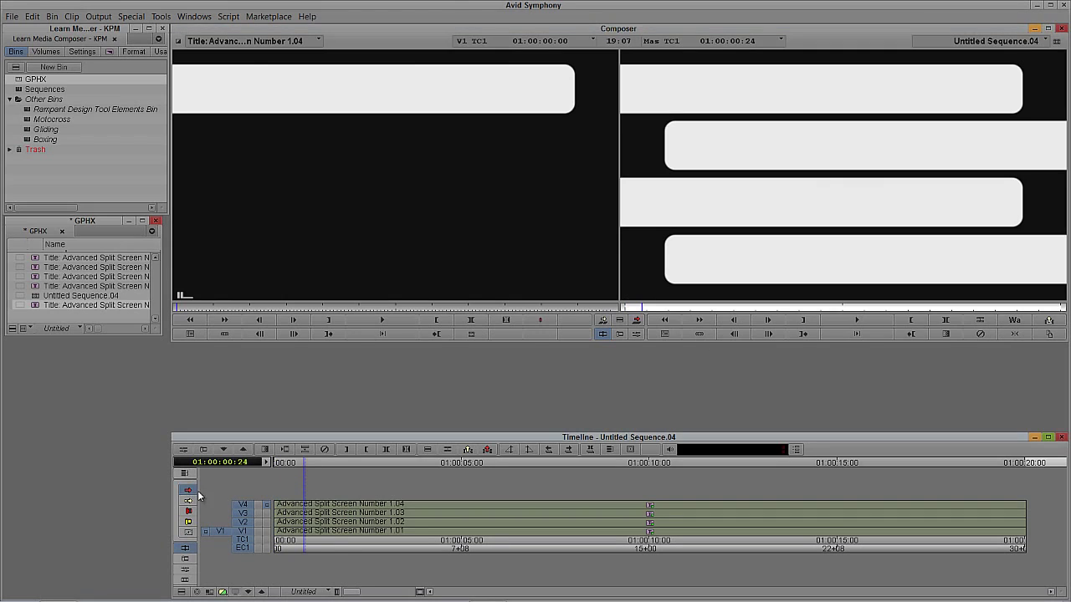
left_click_drag(292, 512, 318, 512)
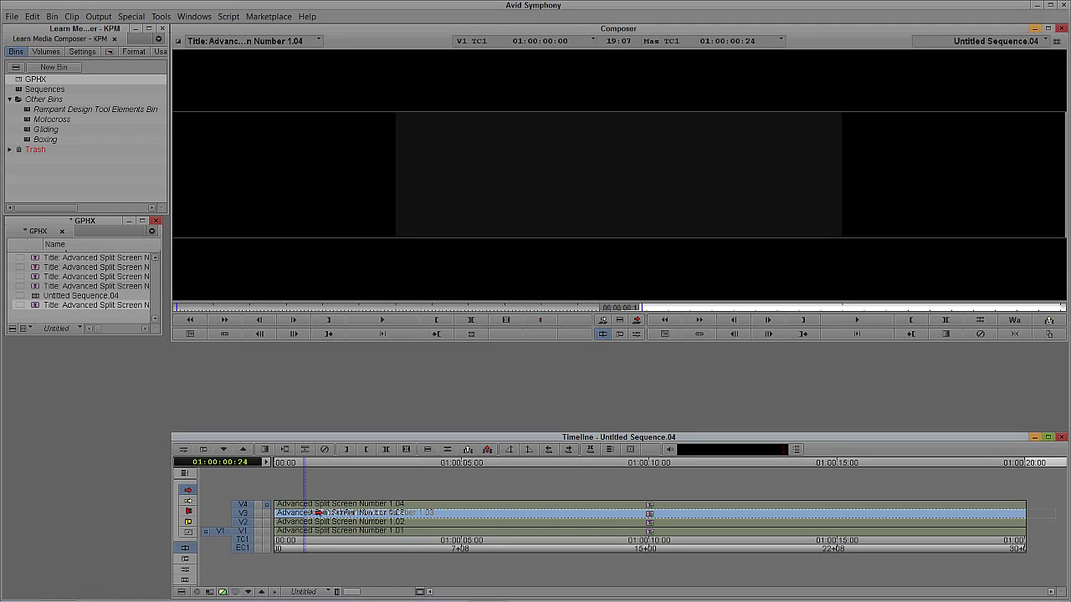
left_click_drag(318, 512, 319, 512)
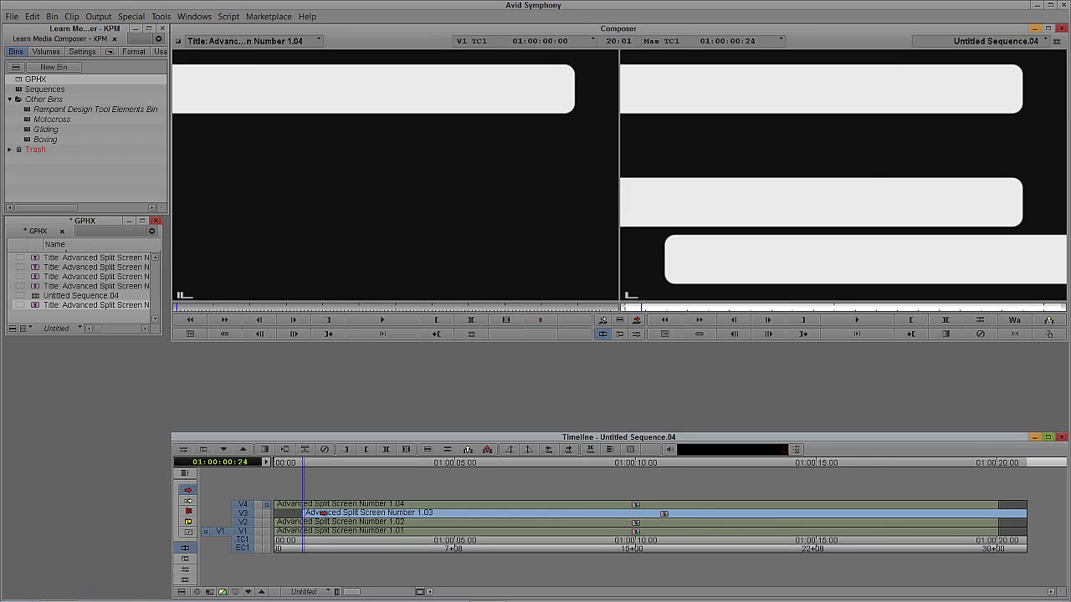
Shift the V2 title along its track so it starts at 01:00:01:18, 24 frames after the V3 title.
type("+24")
key("Return")
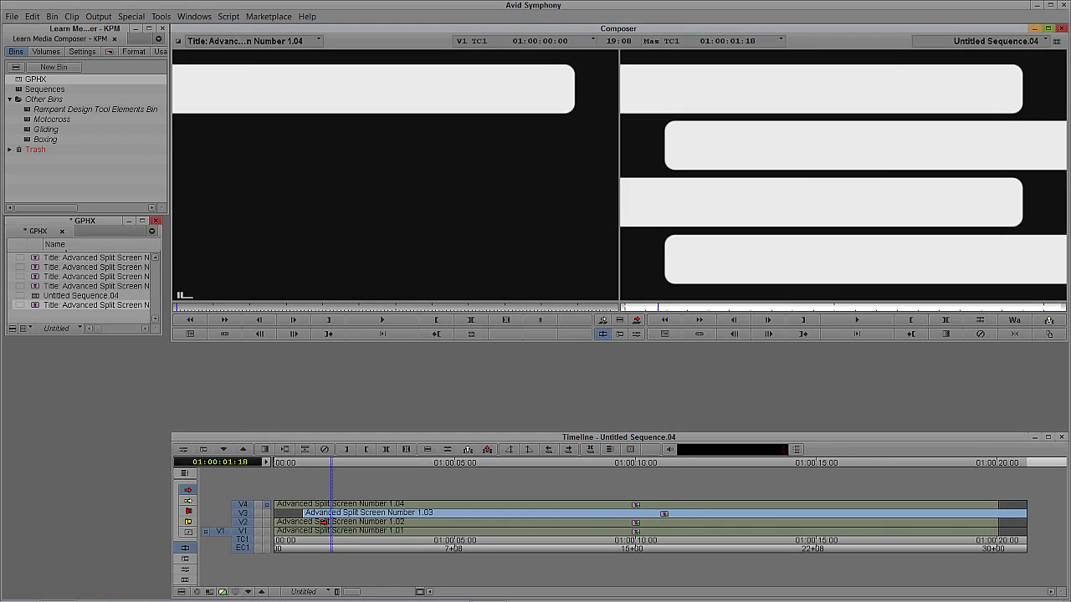
left_click_drag(325, 522, 373, 523)
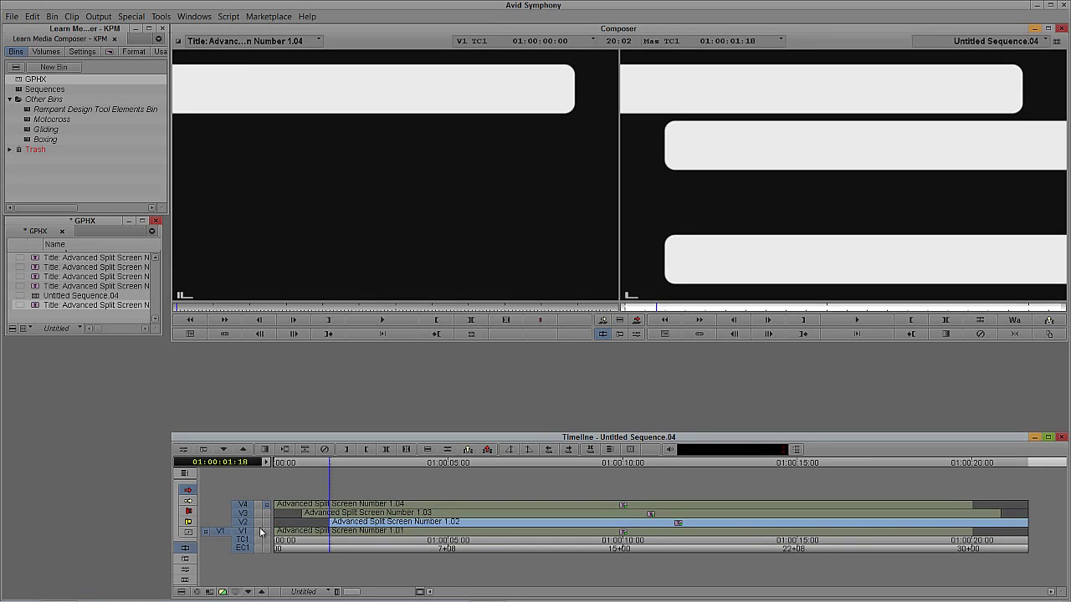
Advance the position by 25 frames and shift the V1 title along its track so it starts at 01:00:02:13.
type("+25")
key("Return")
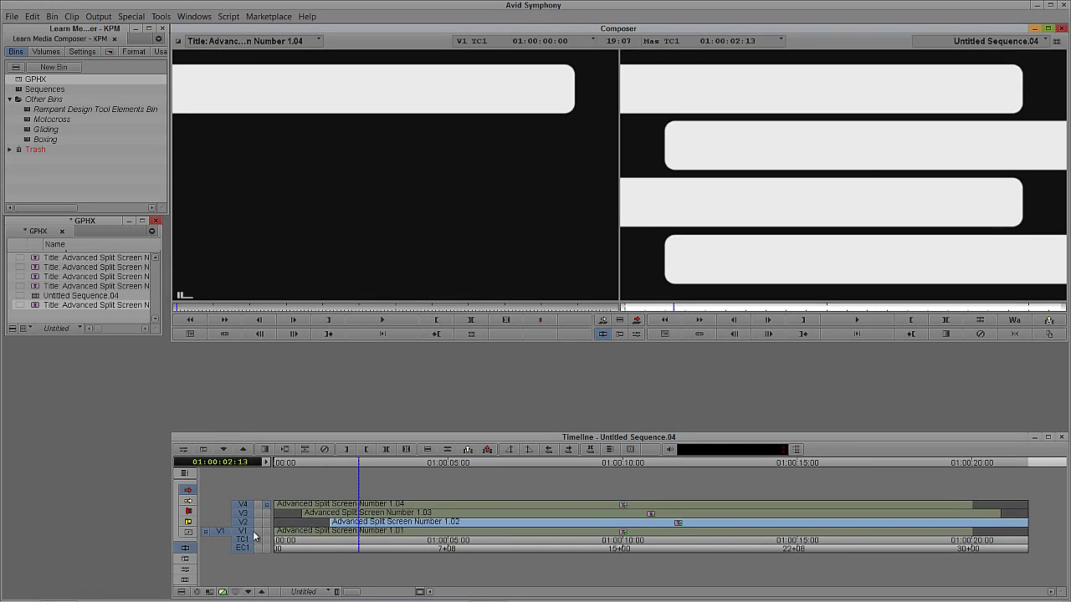
left_click_drag(354, 531, 441, 532)
Leave segment mode and play the sequence from its start to review the staggered bars.
left_click(189, 490)
left_click(275, 507)
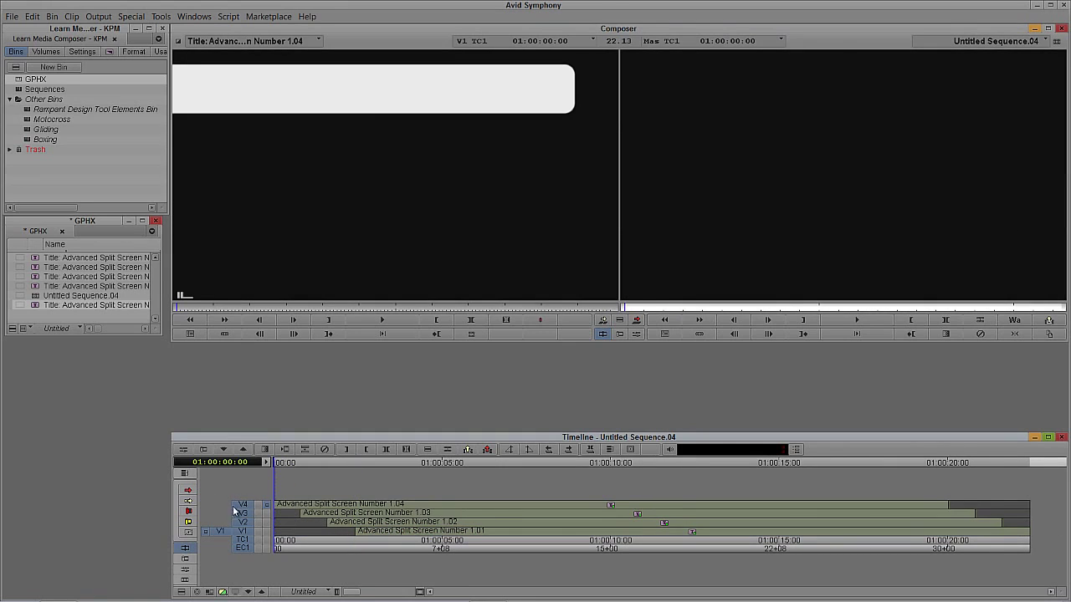
key("space")
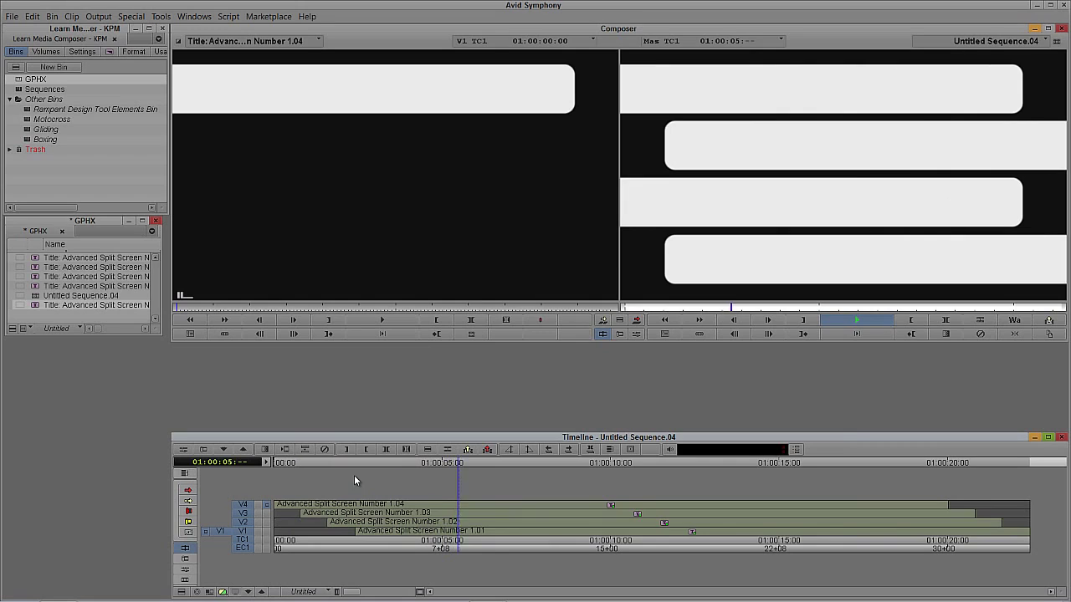
Mark the sequence from the end of the V4 title at 01:00:20:01 to its last frame and extract that tail.
left_click(935, 517)
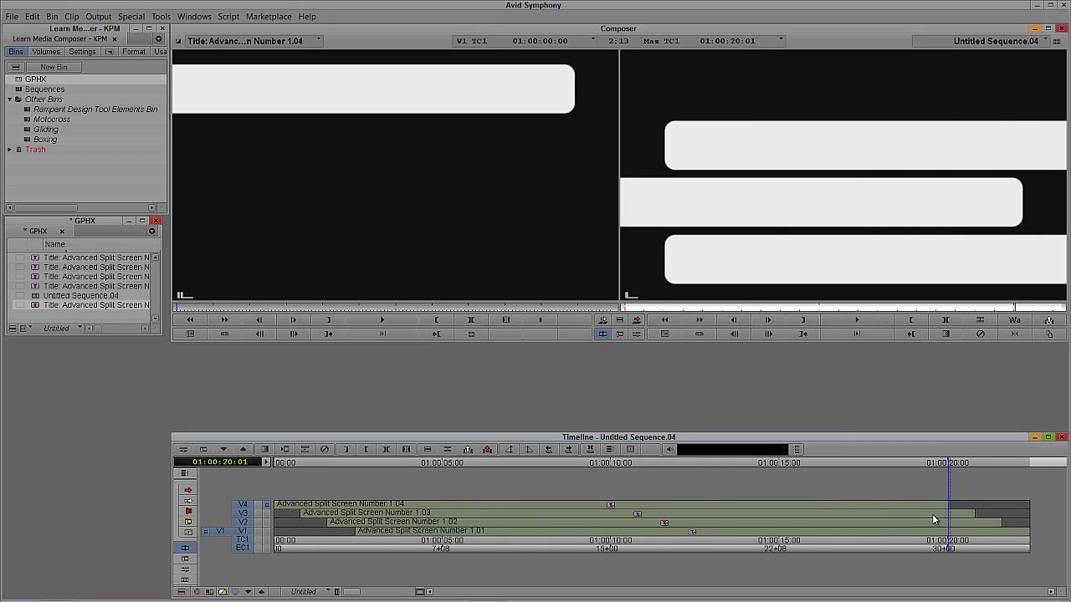
left_click(1067, 525)
key("o")
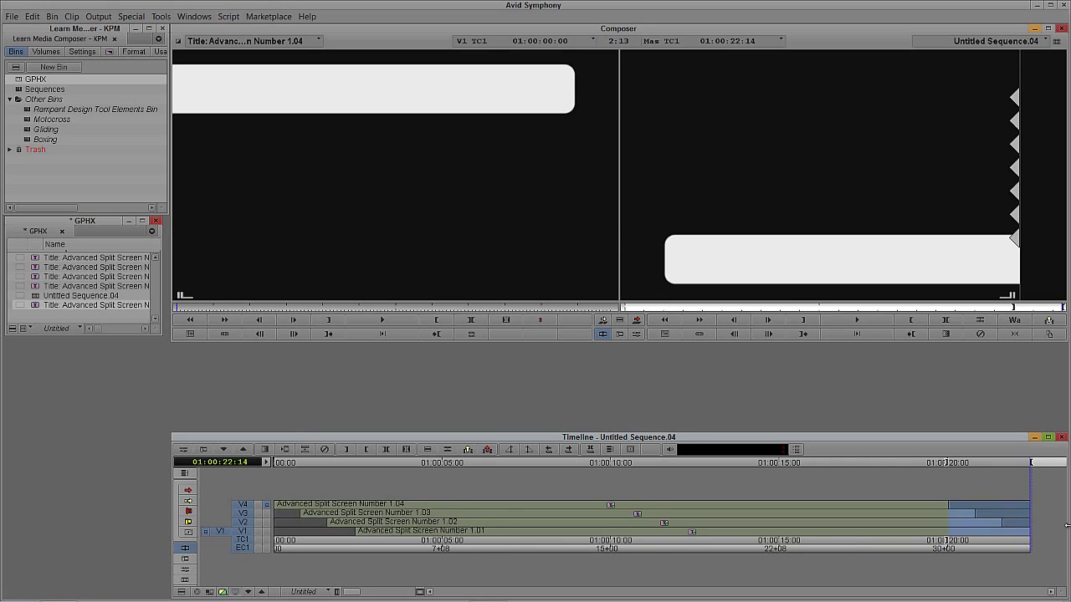
key("x")
Collapse the four full-length title tracks into a single clip on V1 and check its nested layers.
left_click_drag(732, 522, 526, 529)
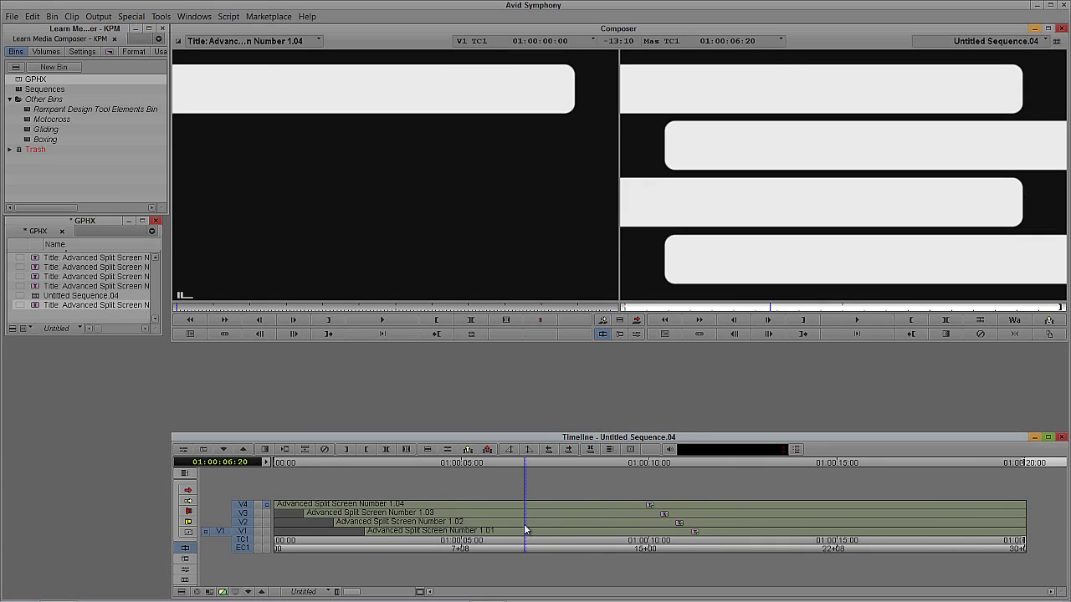
key("t")
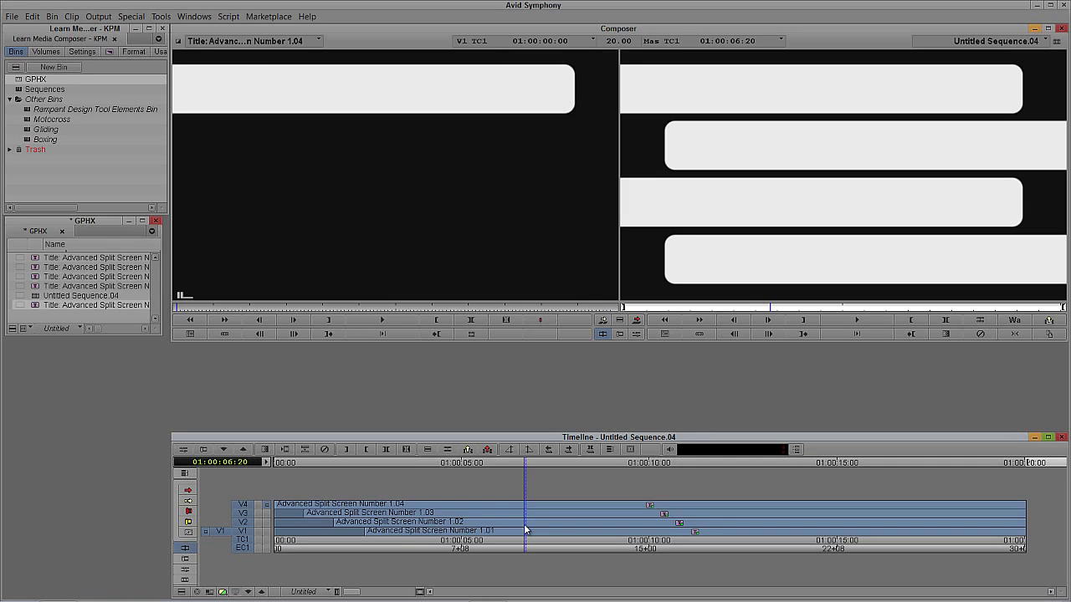
mouse_move(526, 530)
left_mouse_down()
mouse_move(507, 532)
mouse_move(701, 539)
mouse_move(542, 528)
left_mouse_up()
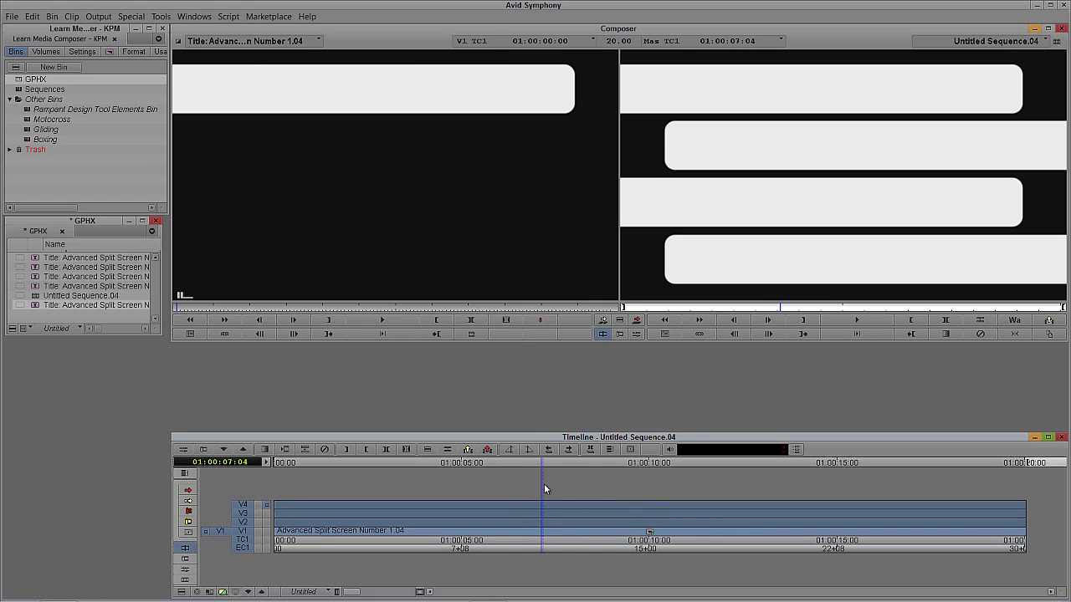
double_click(537, 532)
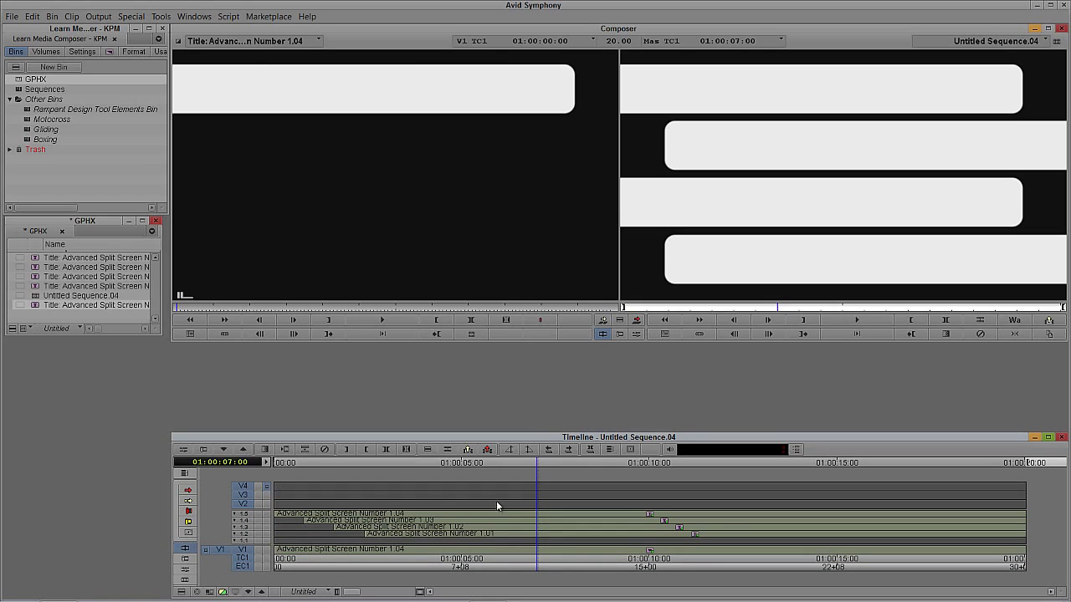
double_click(514, 549)
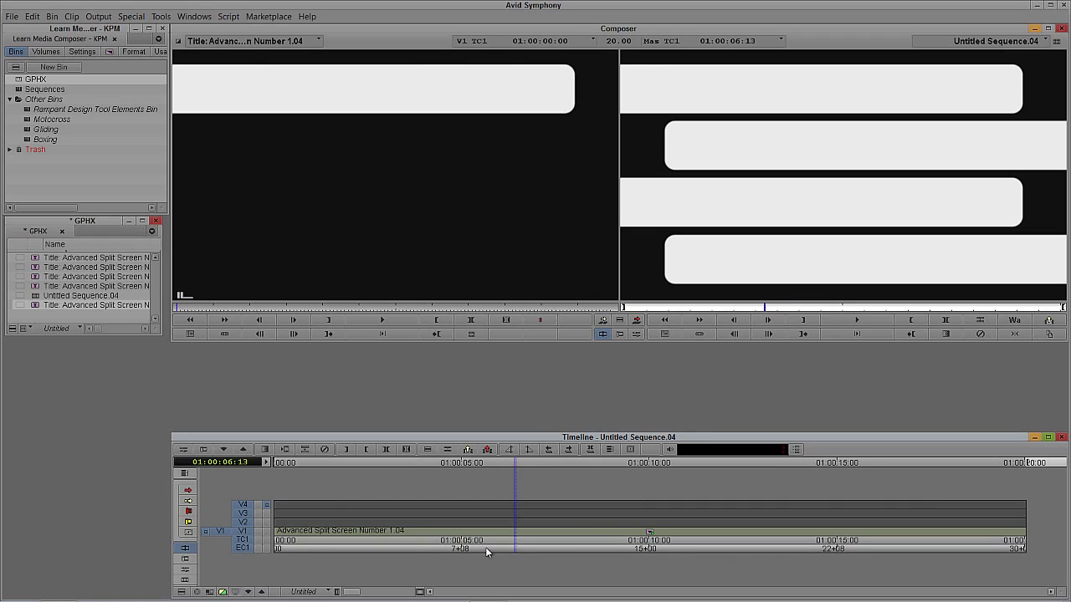
Delete the empty video tracks V2, V3 and V4 from the sequence.
left_click(370, 533)
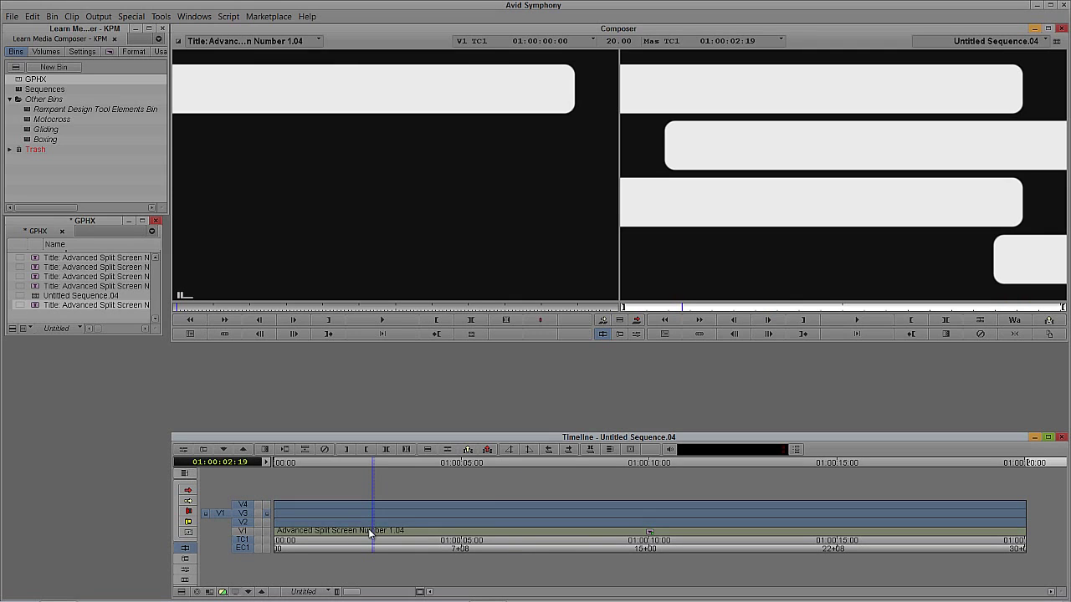
key("Delete")
left_click(533, 314)
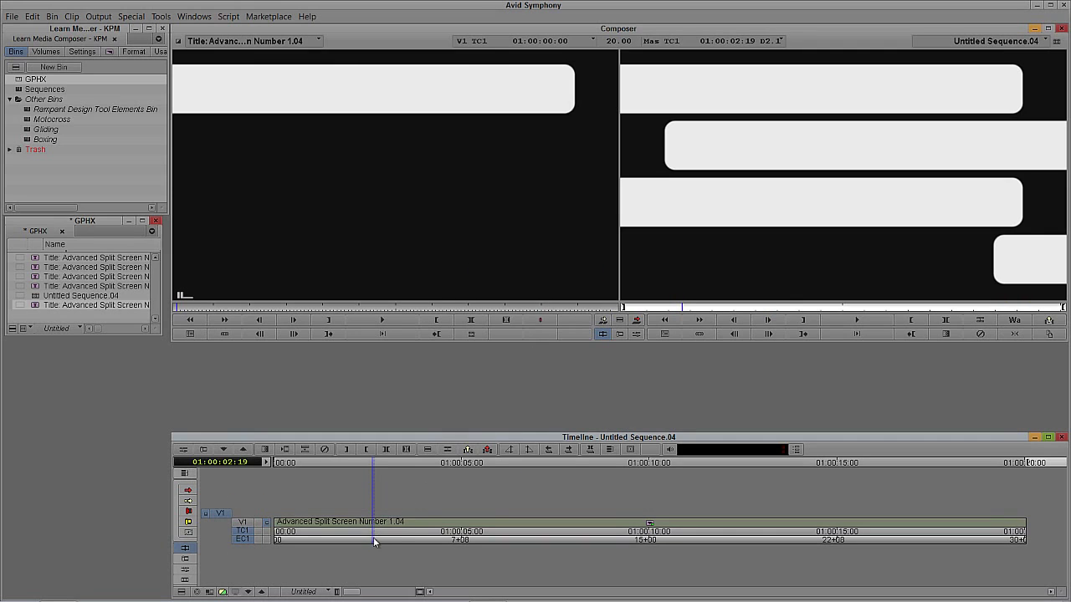
left_click(336, 526)
left_click_drag(279, 515, 499, 492)
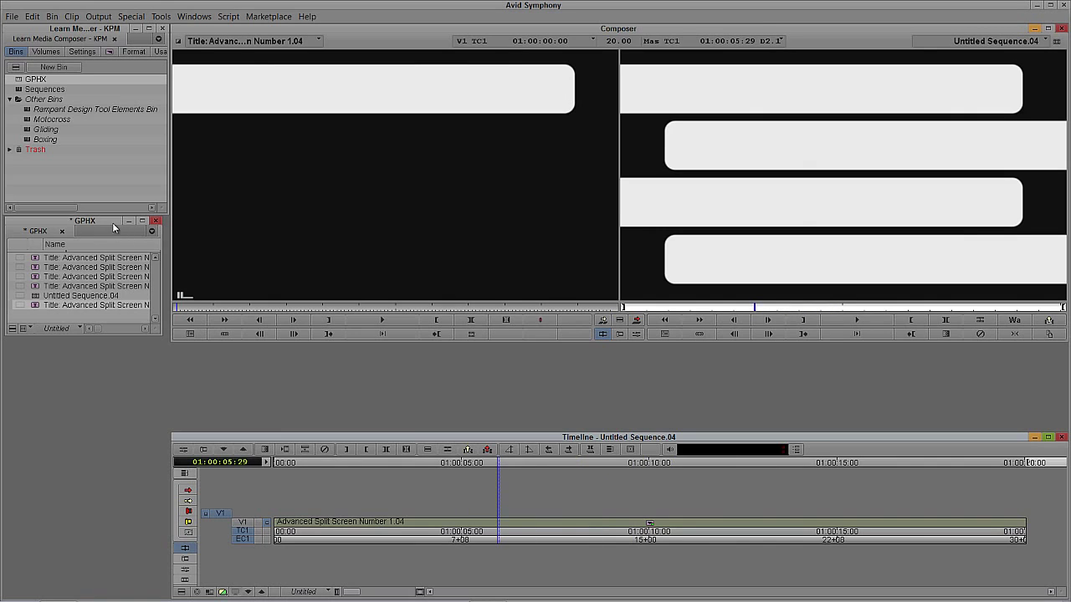
Open the Timelapse bin from the Stock Footage project folder and narrow its window to clear the timeline.
left_click_drag(112, 223, 110, 295)
left_click(93, 189)
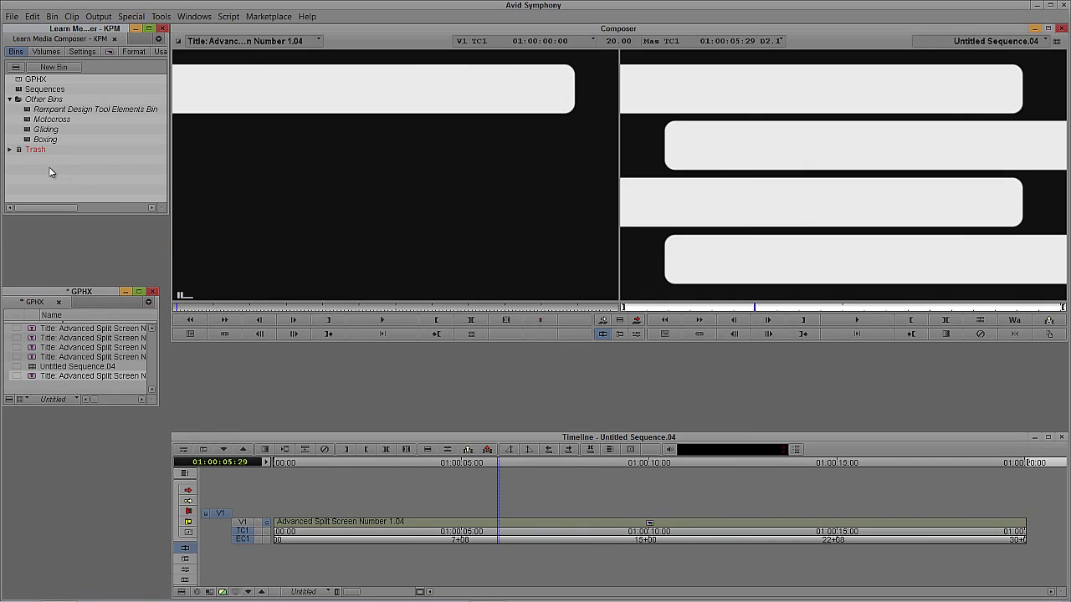
key("ctrl+o")
left_click(628, 190)
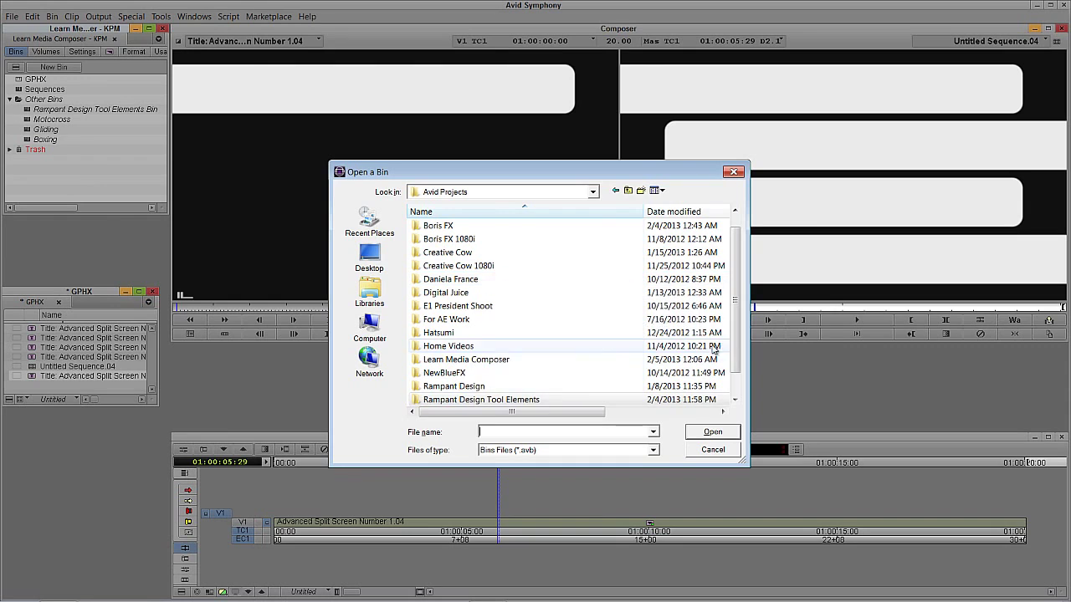
left_click_drag(737, 346, 737, 368)
double_click(475, 388)
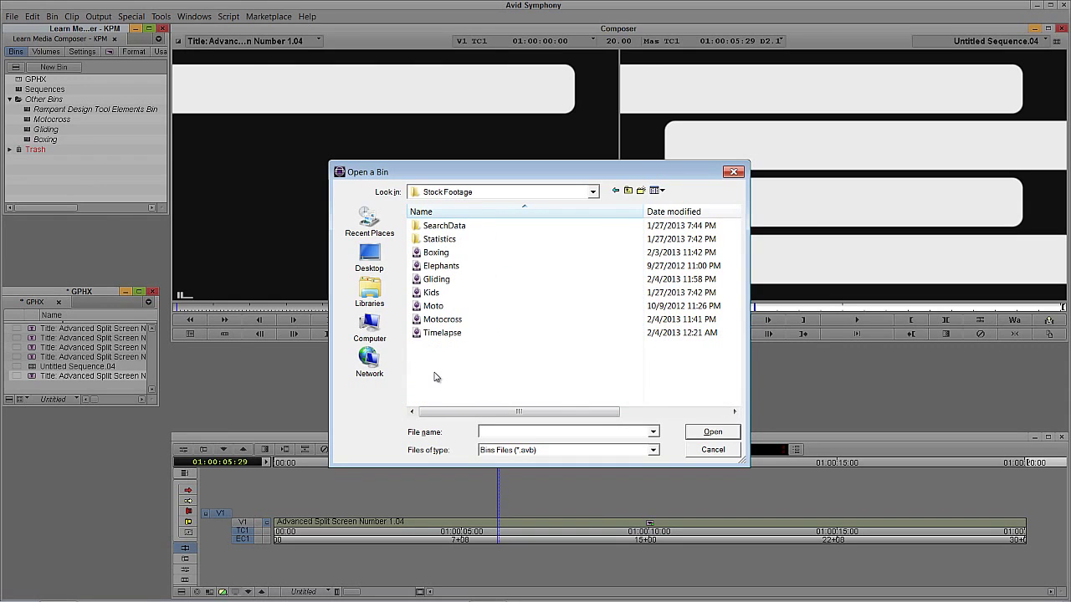
double_click(439, 334)
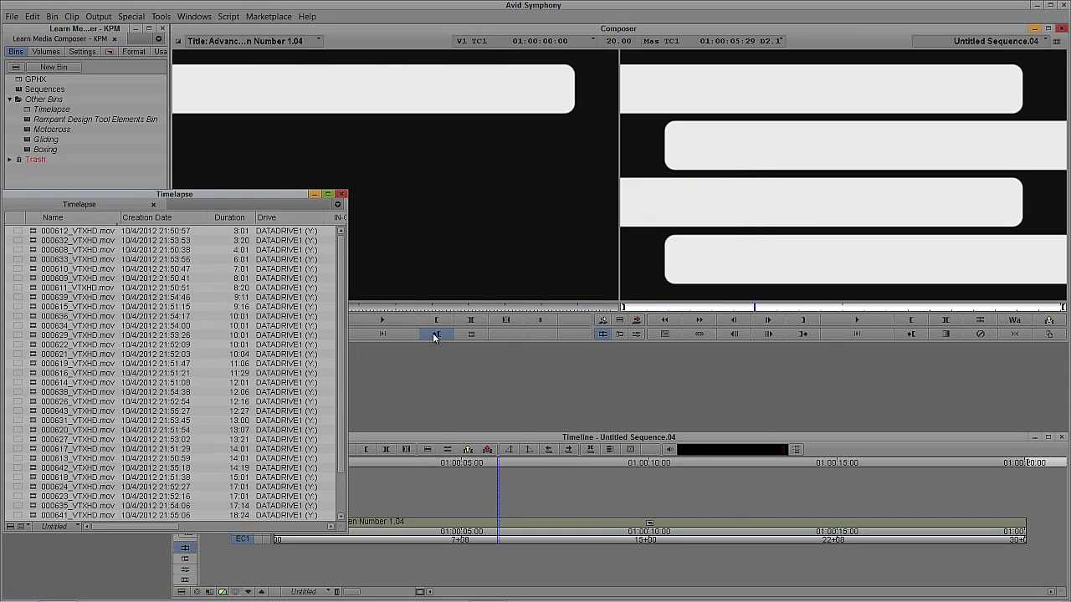
left_click_drag(345, 524, 149, 517)
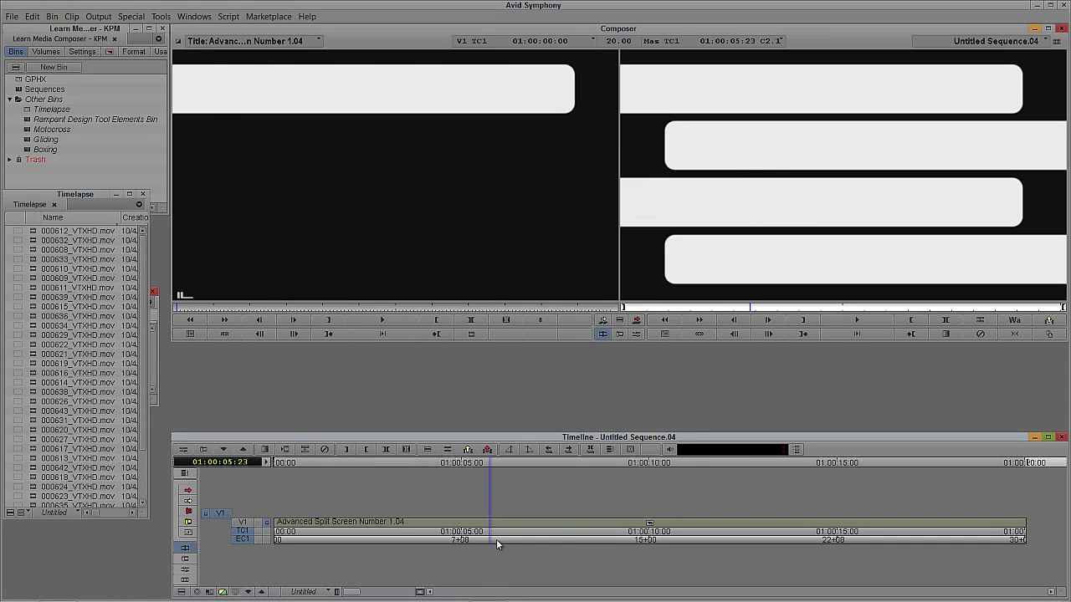
Add four new video tracks and move the collapsed title clip up from V1 to V5.
left_click_drag(497, 539, 532, 540)
key("ctrl+y")
key("ctrl+y")
key("ctrl+y")
key("ctrl+y")
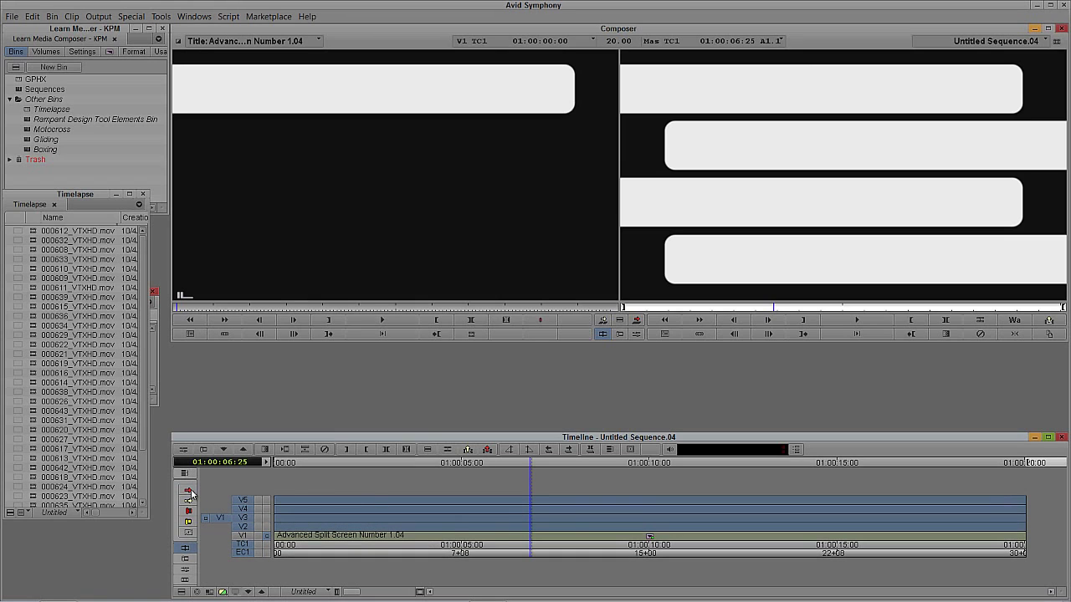
left_click_drag(362, 536, 360, 501)
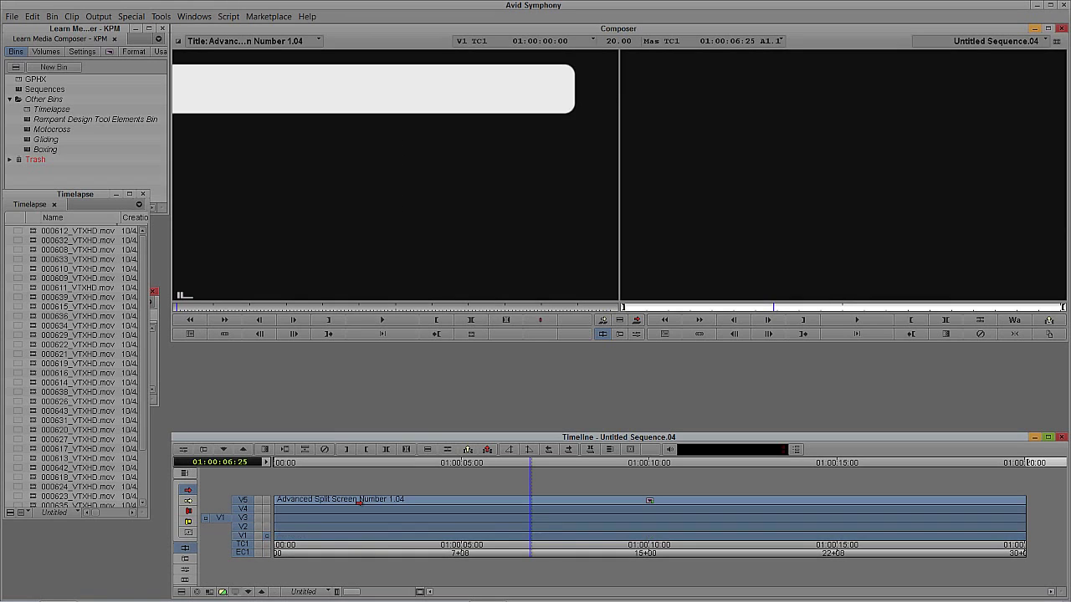
Load 000612_VTXHD.mov from the Timelapse bin as the source and mark the entire clip.
left_click_drag(65, 234, 415, 238)
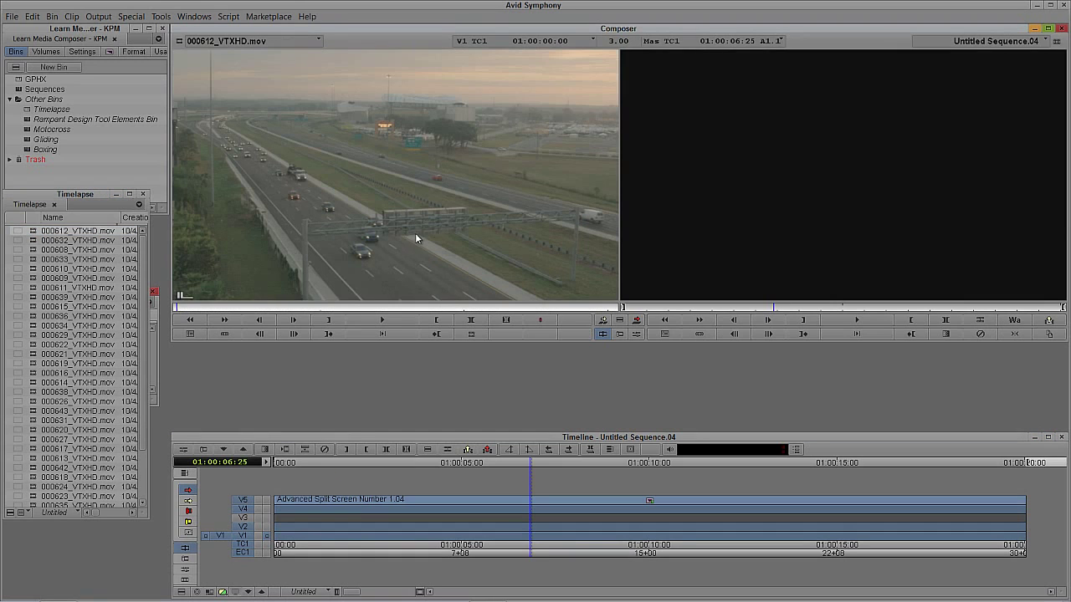
left_click(294, 317)
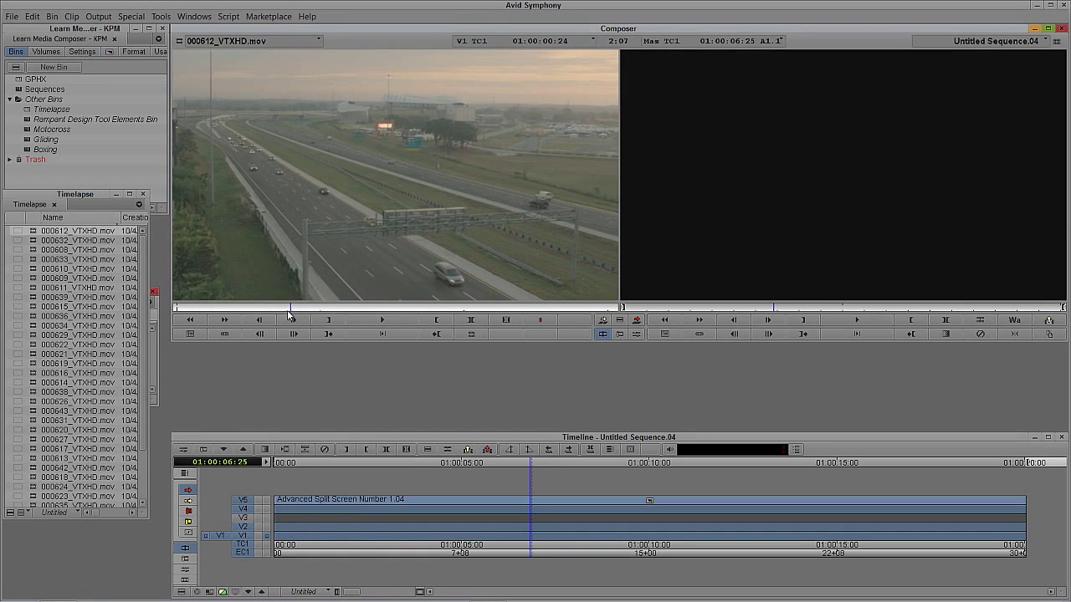
left_click(761, 168)
left_click_drag(543, 518, 397, 518)
key("ctrl+a")
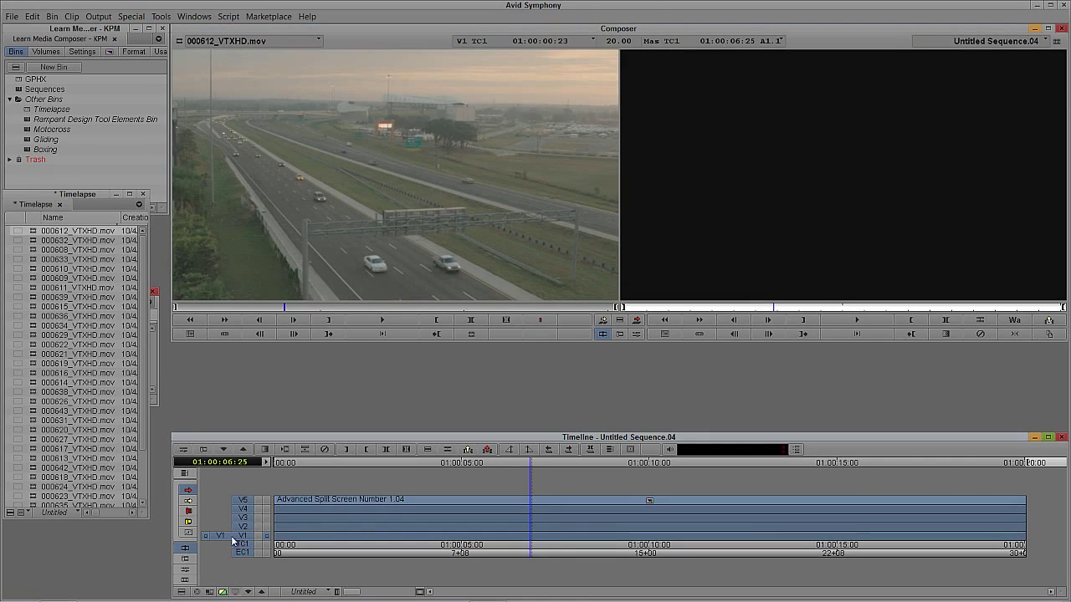
Patch the source video to V4 and overwrite 000612_VTXHD.mov onto it from the start of the sequence.
left_click_drag(239, 537, 249, 500)
left_click(253, 509)
left_click(298, 518)
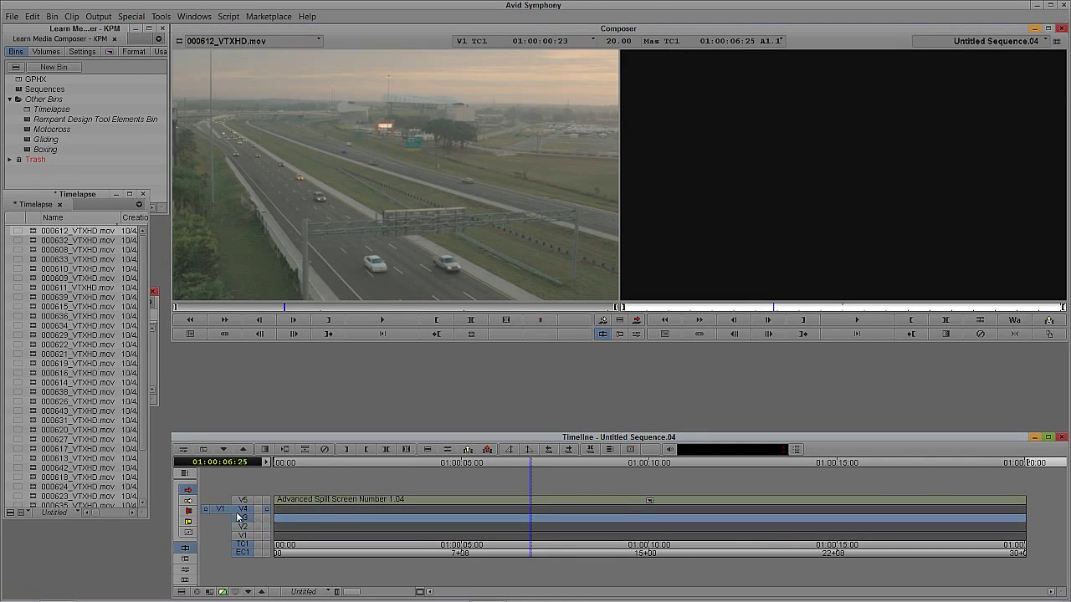
left_click(190, 492)
left_click_drag(308, 526, 272, 527)
left_click(238, 519)
left_click(239, 520)
key("b")
left_click(314, 523)
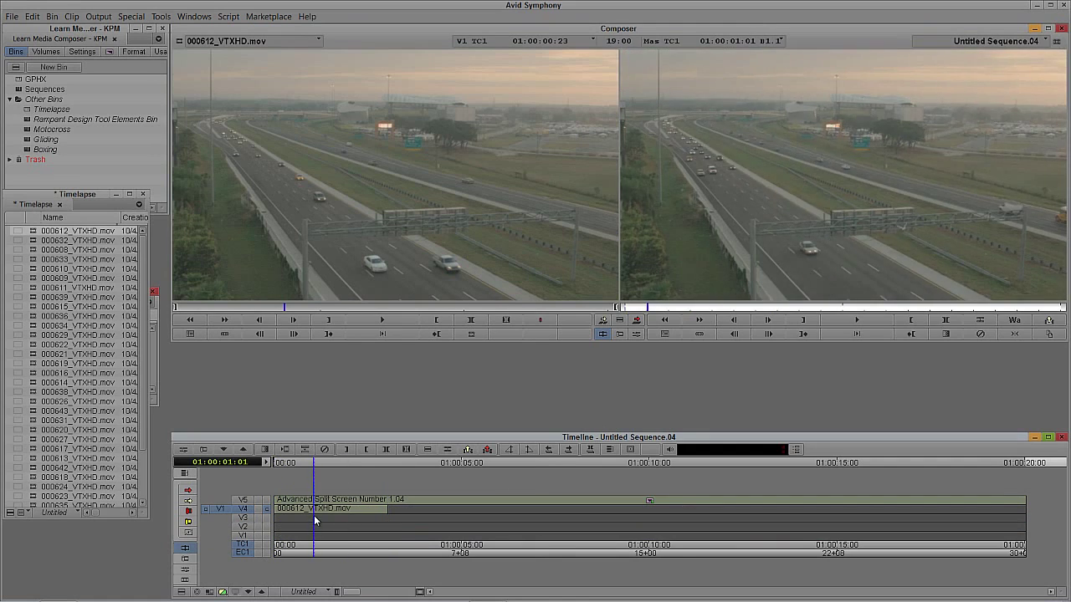
Load 000632_VTXHD.mov and overwrite it onto V3 from the start of the sequence, beneath the V4 clip.
double_click(32, 241)
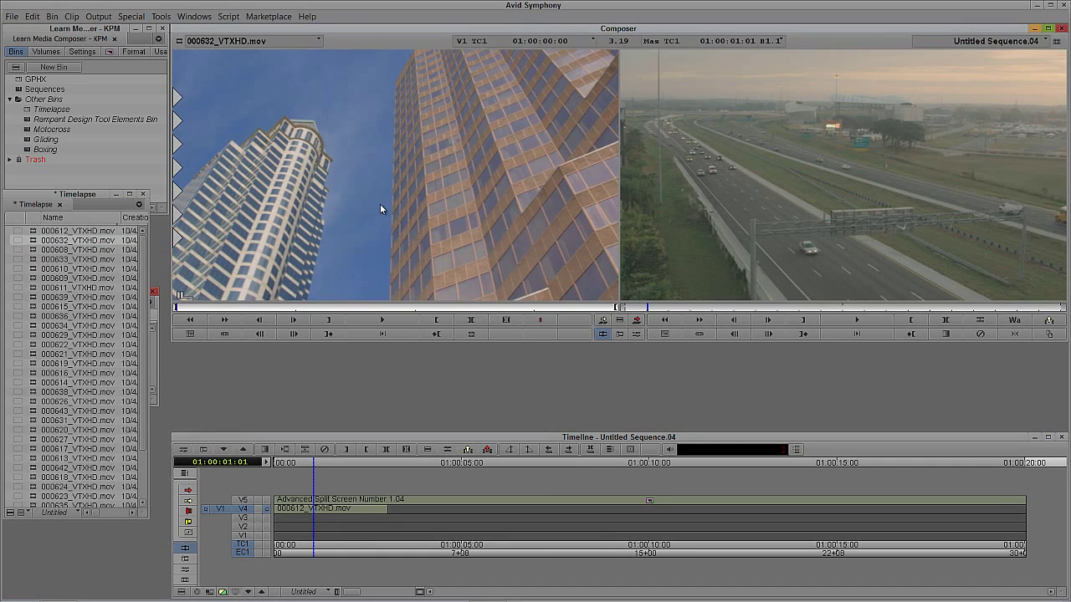
left_click(254, 518)
left_click(250, 519)
key("b")
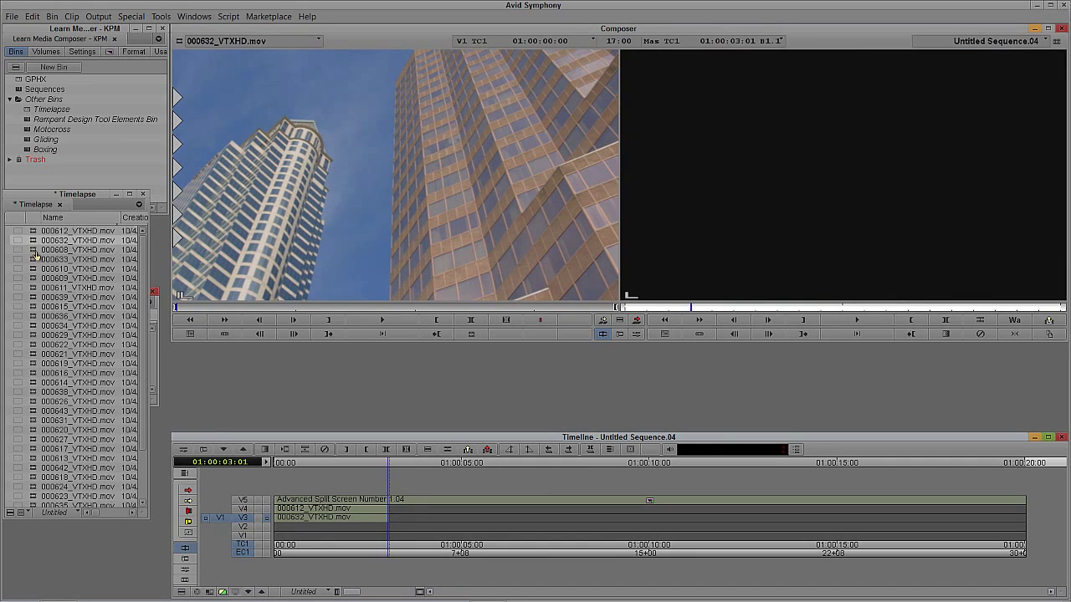
Preview 000608_VTXHD.mov, load 000633_VTXHD.mov instead and overwrite it onto V2 from the start of the sequence.
left_click_drag(35, 251, 364, 251)
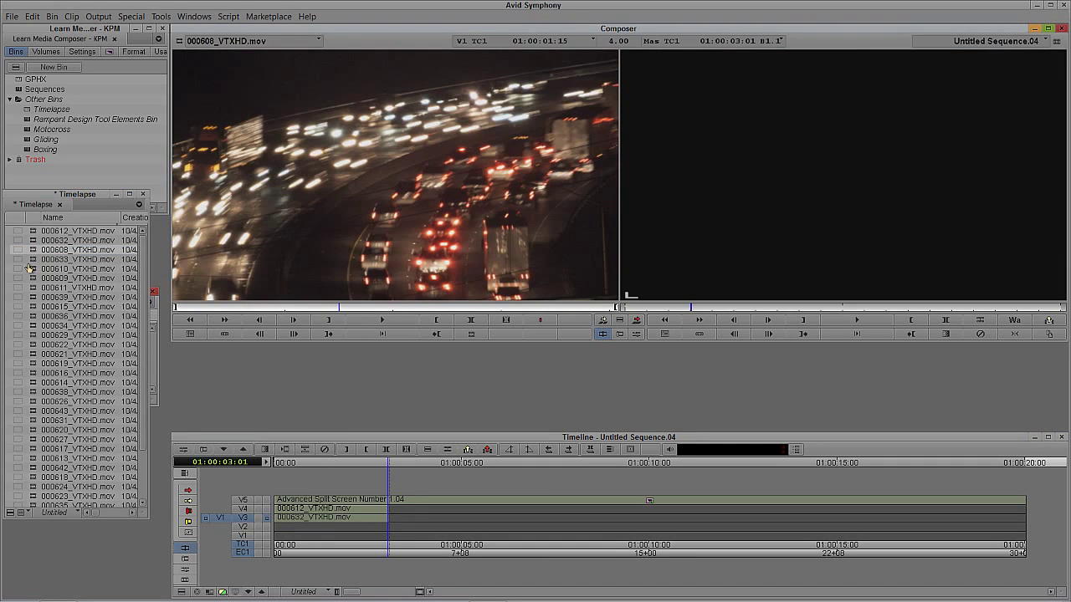
double_click(32, 261)
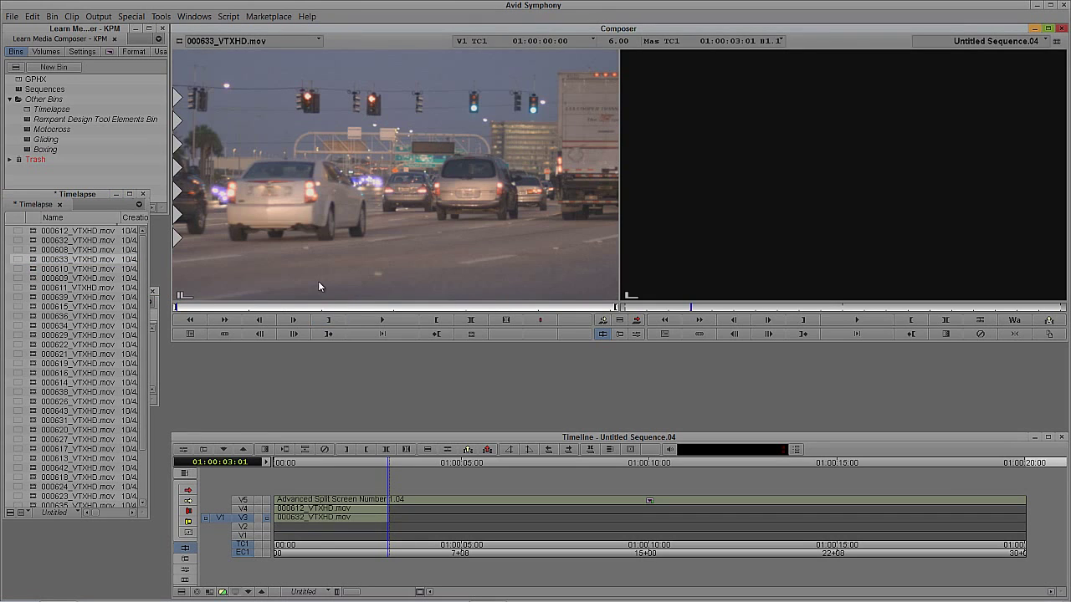
left_click(295, 535)
key("t")
left_click(248, 526)
left_click(247, 518)
key("b")
left_click(307, 528)
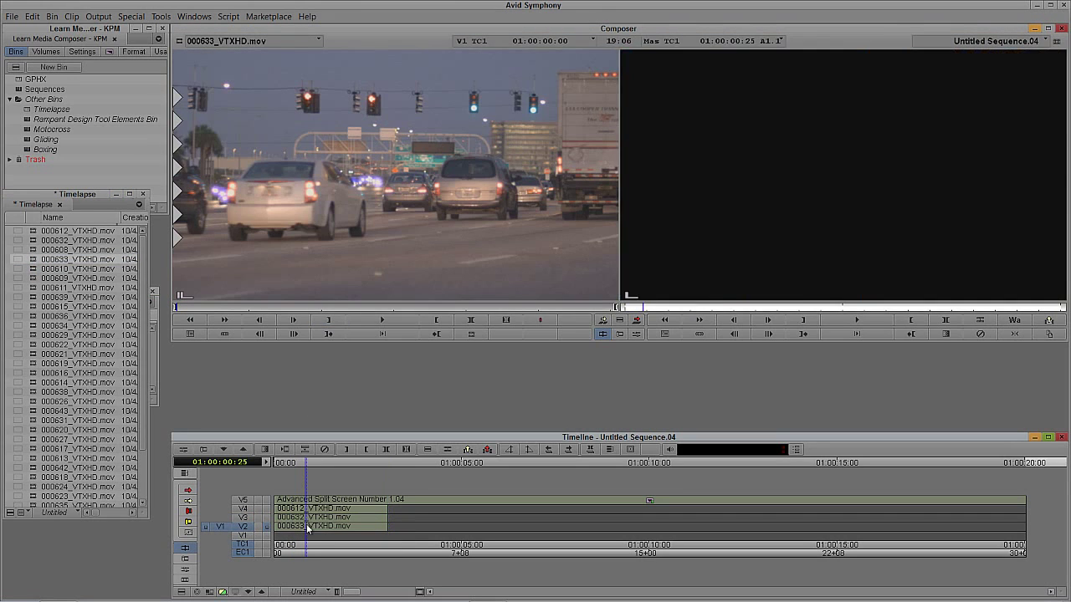
Preview the following Timelapse clips and overwrite 000611_VTXHD.mov onto V1 from the start of the sequence.
double_click(34, 269)
double_click(33, 278)
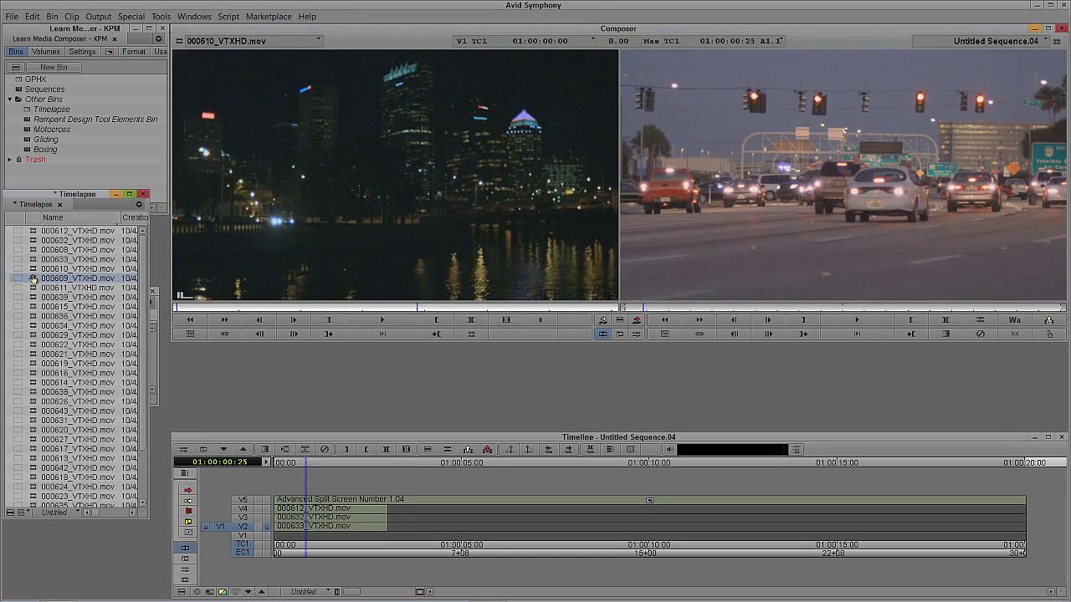
double_click(33, 287)
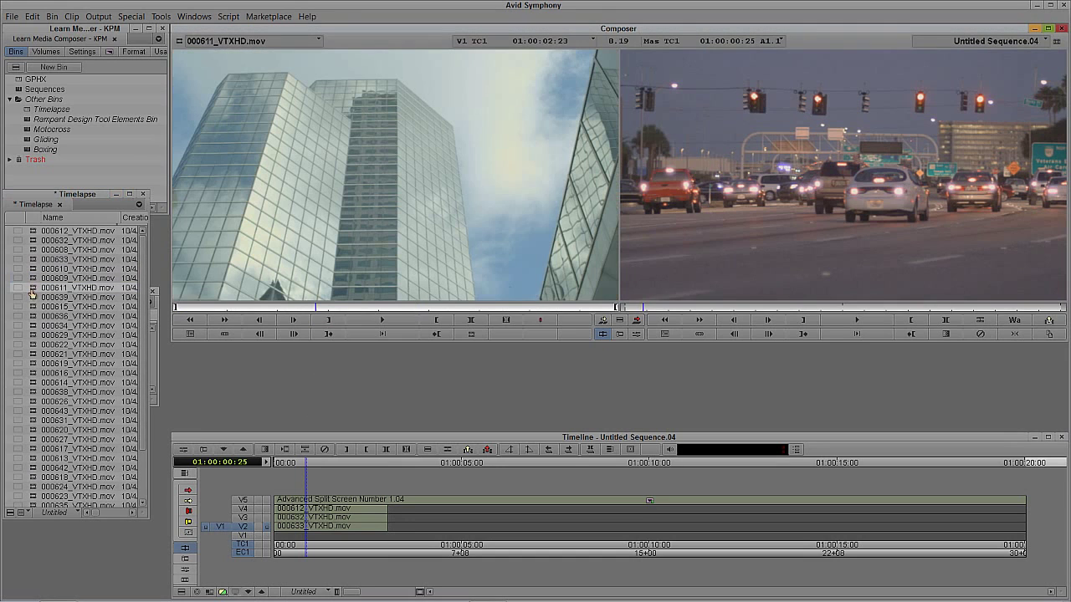
key("t")
left_click(247, 536)
left_click(247, 527)
key("b")
Try to extract the empty stretch after the four time-lapse clips, through the end of the sequence, across all tracks.
left_click_drag(322, 528, 1065, 531)
left_click(389, 536)
key("i")
key("o")
key("ctrl+a")
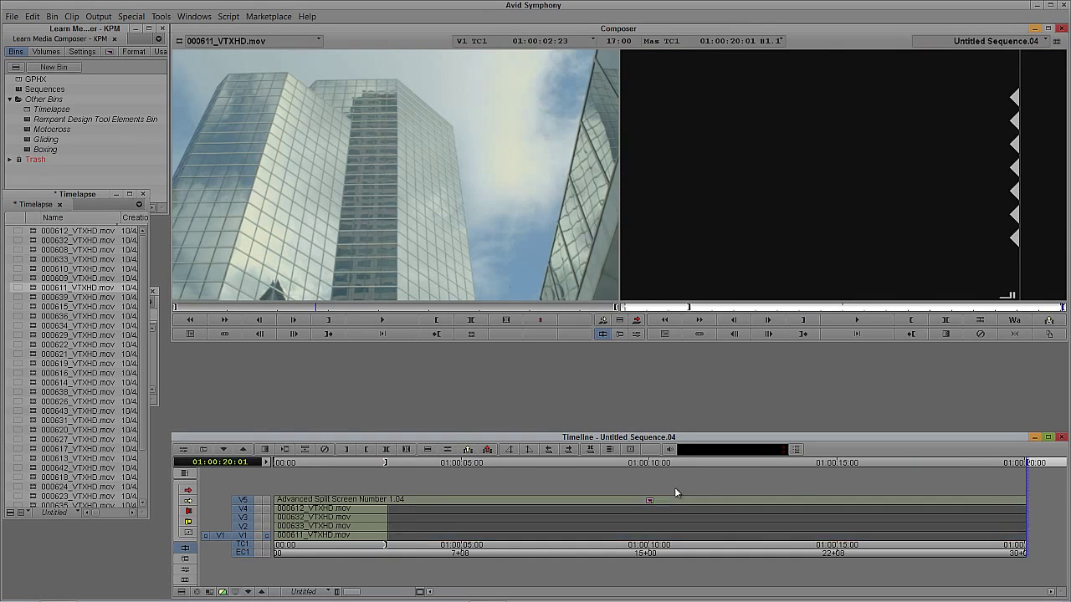
left_click(676, 493)
key("x")
Monitor V5 and play through the sequence to check the bar animation over the clips.
left_click_drag(566, 506, 482, 508)
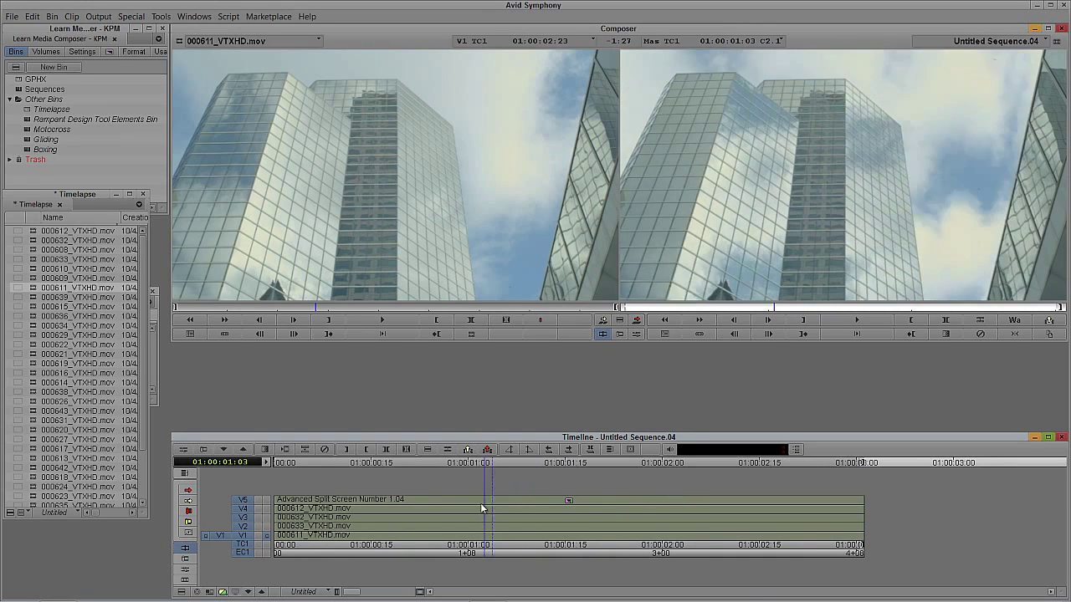
left_click(267, 500)
left_click_drag(328, 514, 864, 494)
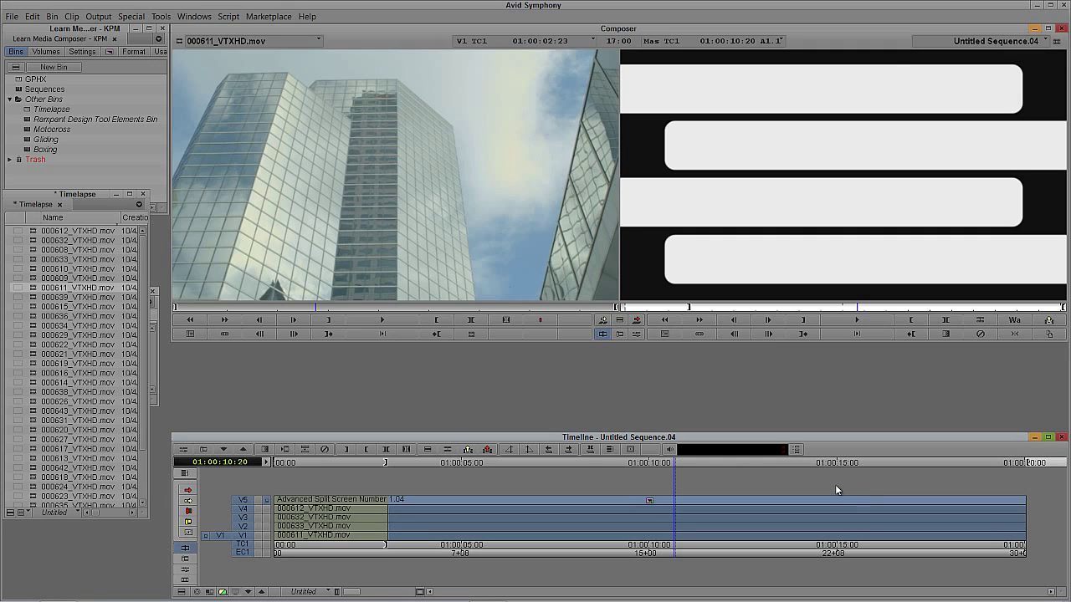
Try to extend the ends of the clips on V4, V3, V2 and V1 in trim mode.
left_click(373, 506, "ctrl")
left_click(245, 504)
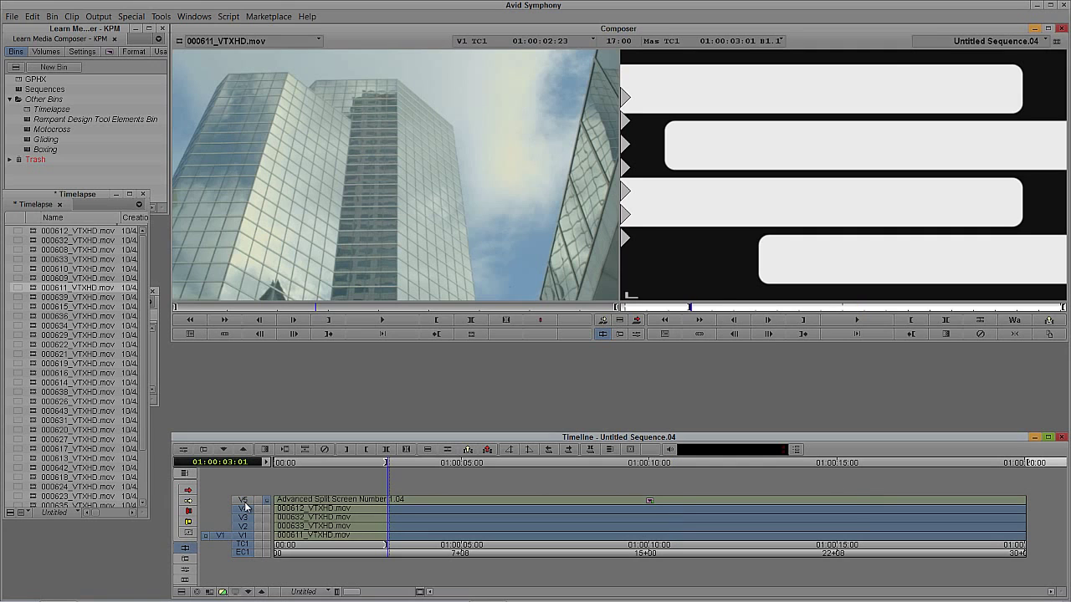
key("u")
left_click(574, 324)
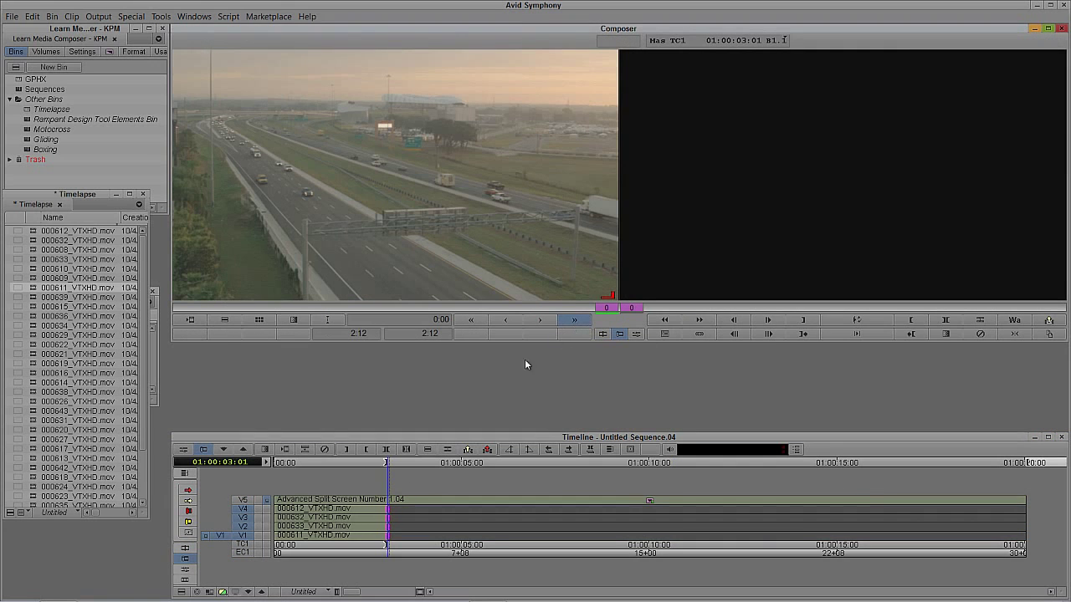
left_click(335, 540)
Exclude V4 and extend the ends of the clips on V3, V2 and V1 to 01:00:03:19 in trim mode.
left_click(251, 508)
left_click(360, 515)
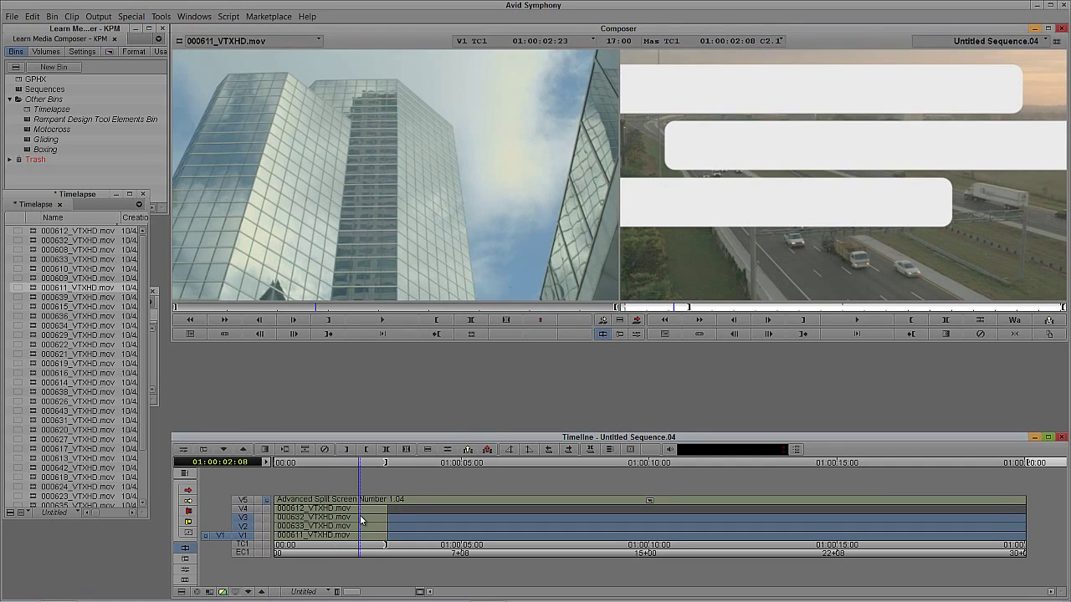
key("u")
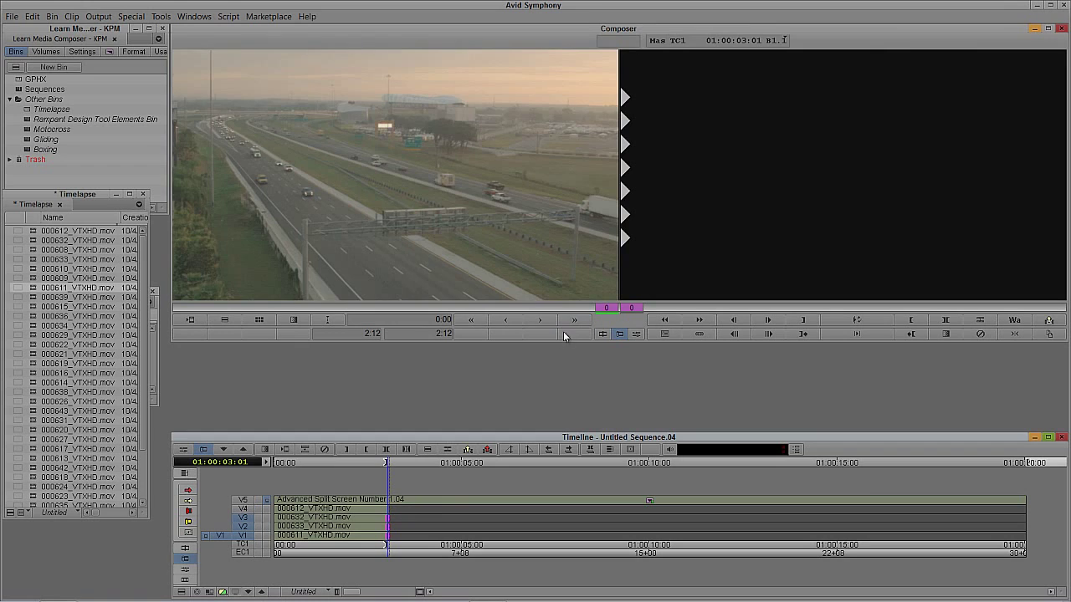
key("u")
left_click(359, 514)
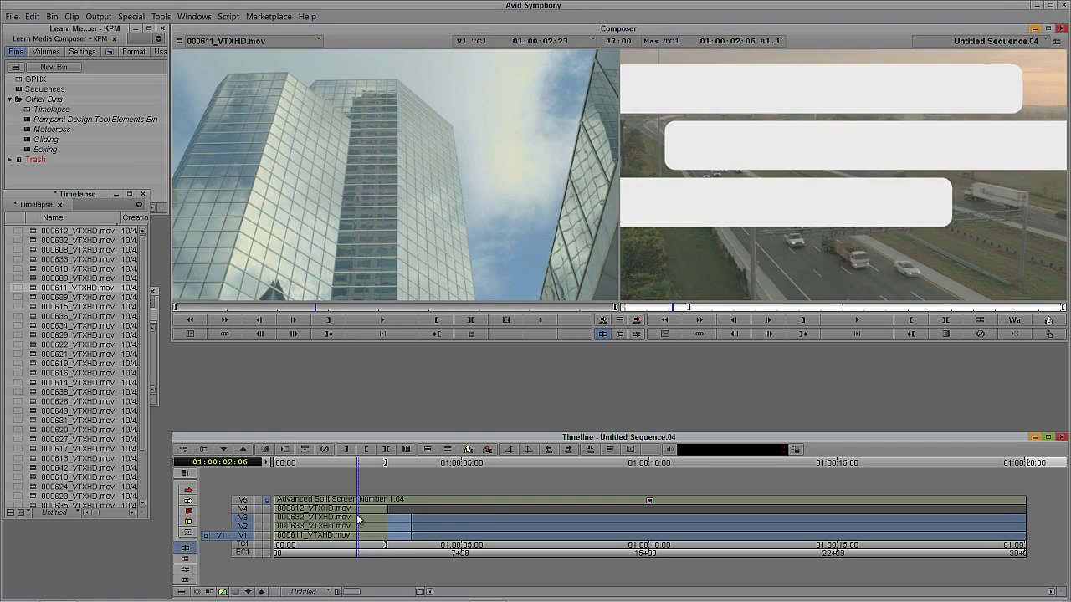
Preview 000628_VTXHD.mov, load 000625_VTXHD.mov from the Timelapse bin instead and mark its in point at 01:00:05:23.
left_click(42, 443)
left_click(40, 441)
scroll(40, 446, "down", 2)
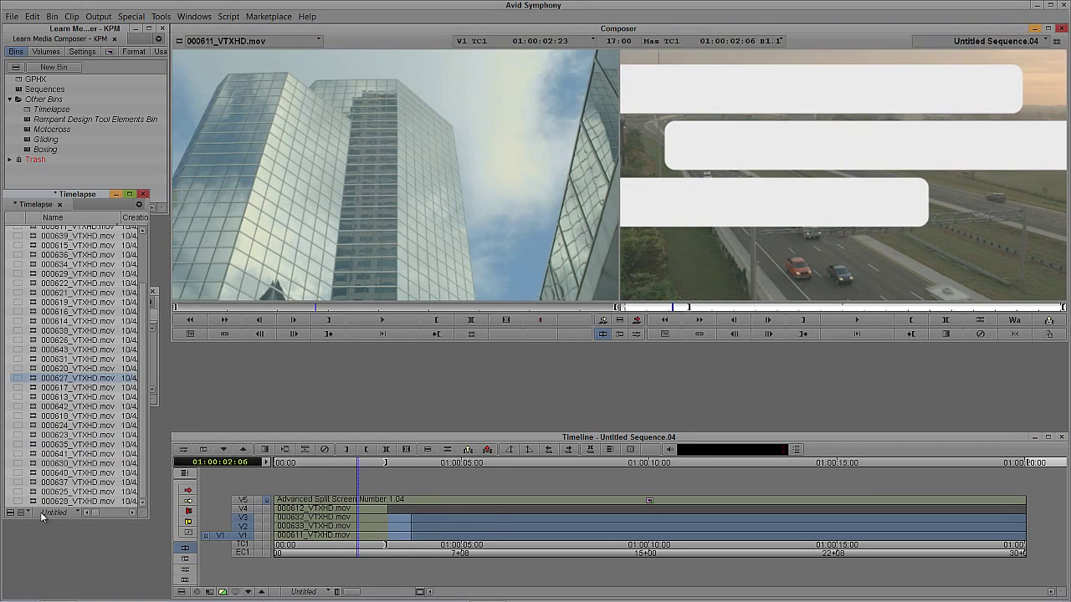
left_click_drag(40, 501, 304, 241)
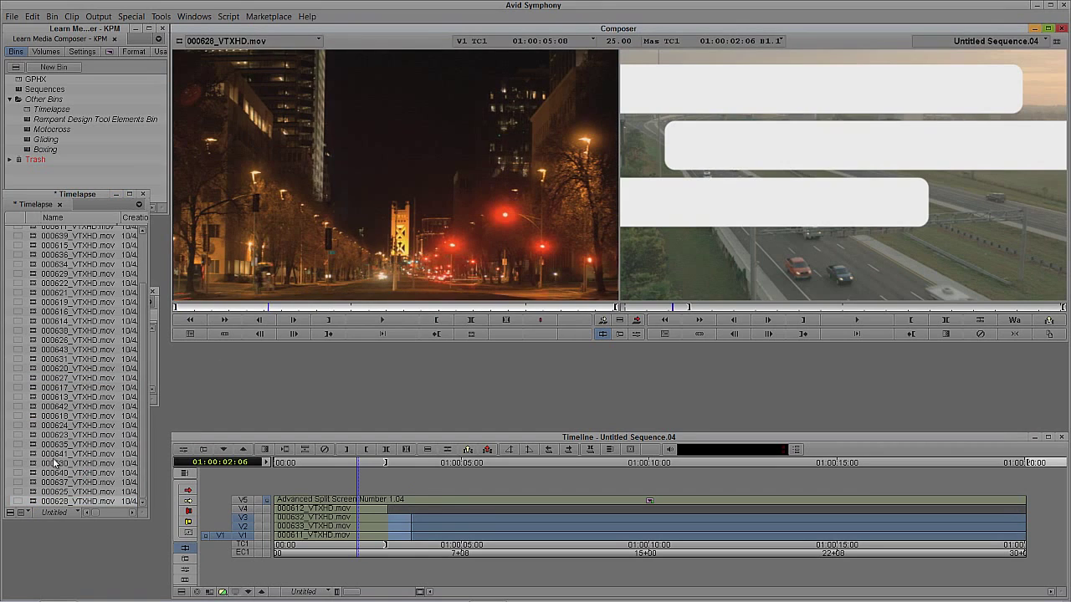
left_click_drag(50, 492, 355, 226)
left_click_drag(294, 311, 280, 311)
left_click(327, 321)
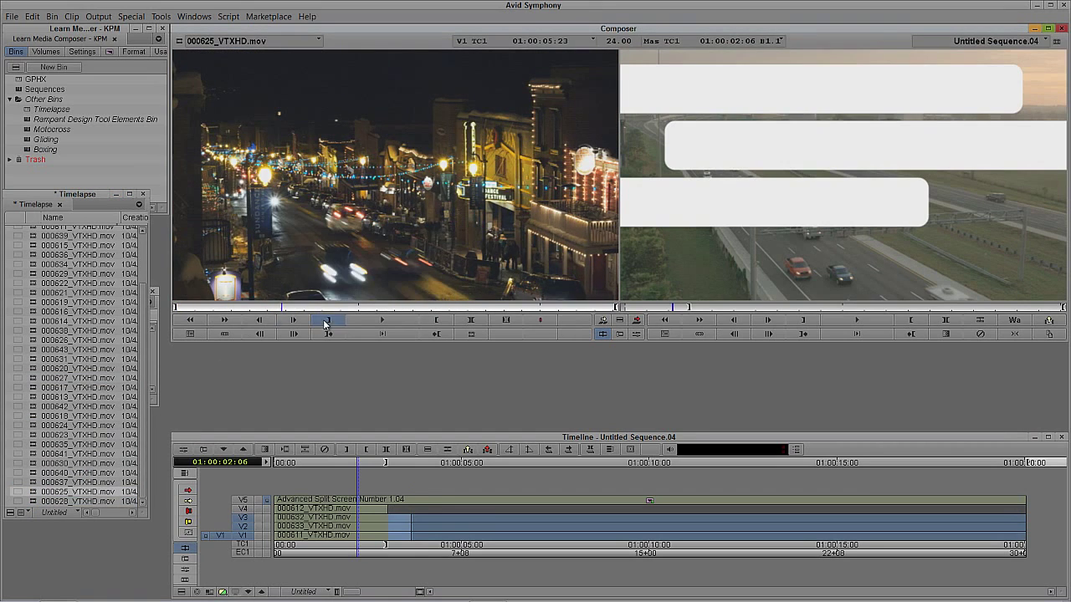
Mark the sequence from its start to 01:00:05:13 and overwrite 000625_VTXHD.mov onto V1 only.
left_click_drag(342, 529, 252, 517)
left_click(251, 518)
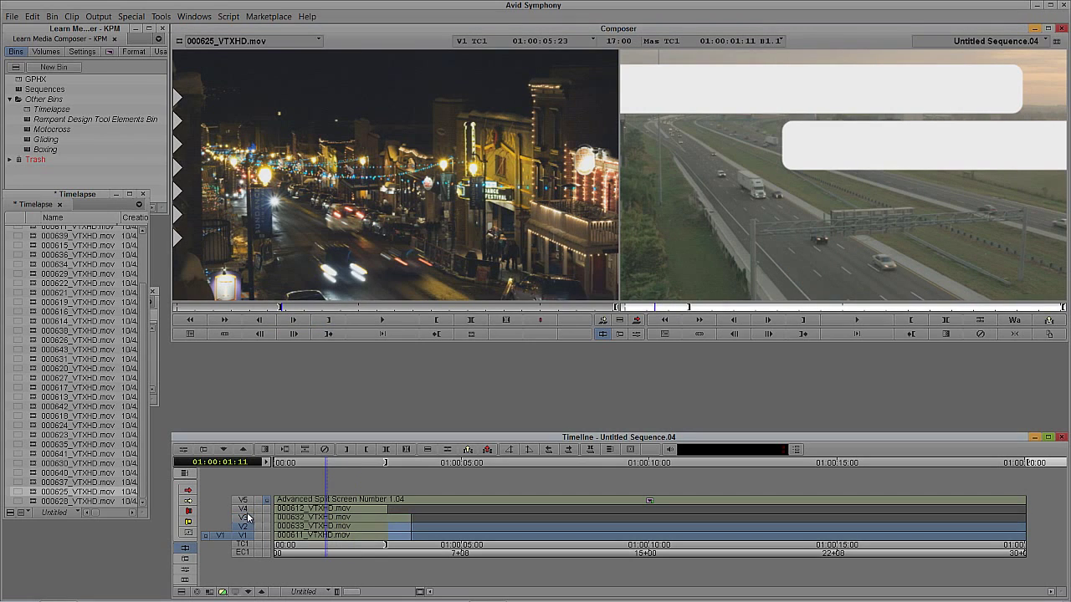
left_click(244, 507)
left_click(246, 510)
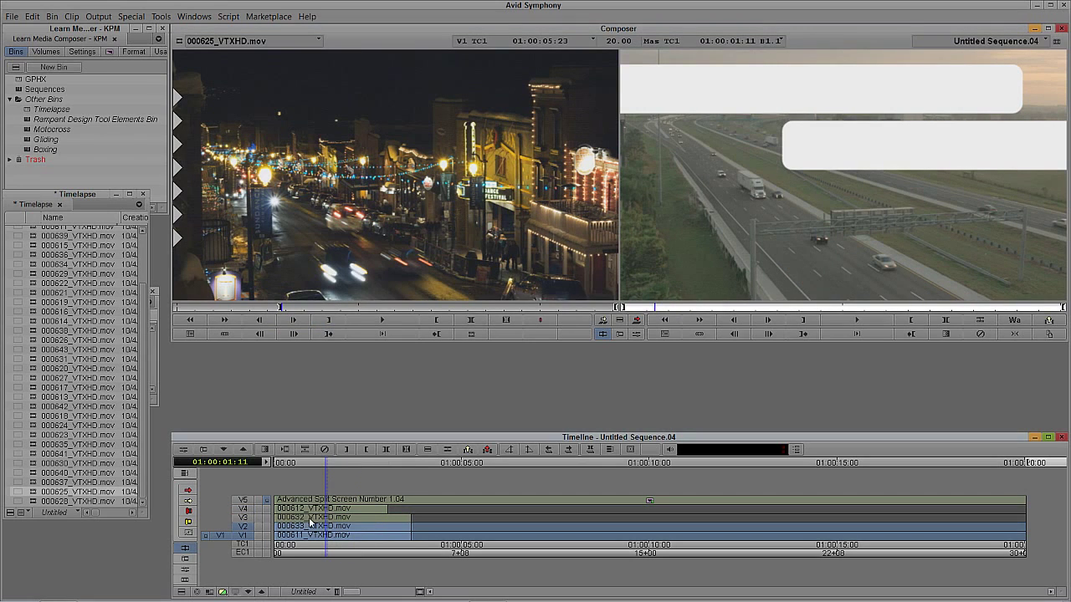
key("t")
left_click_drag(399, 527, 478, 536)
key("o")
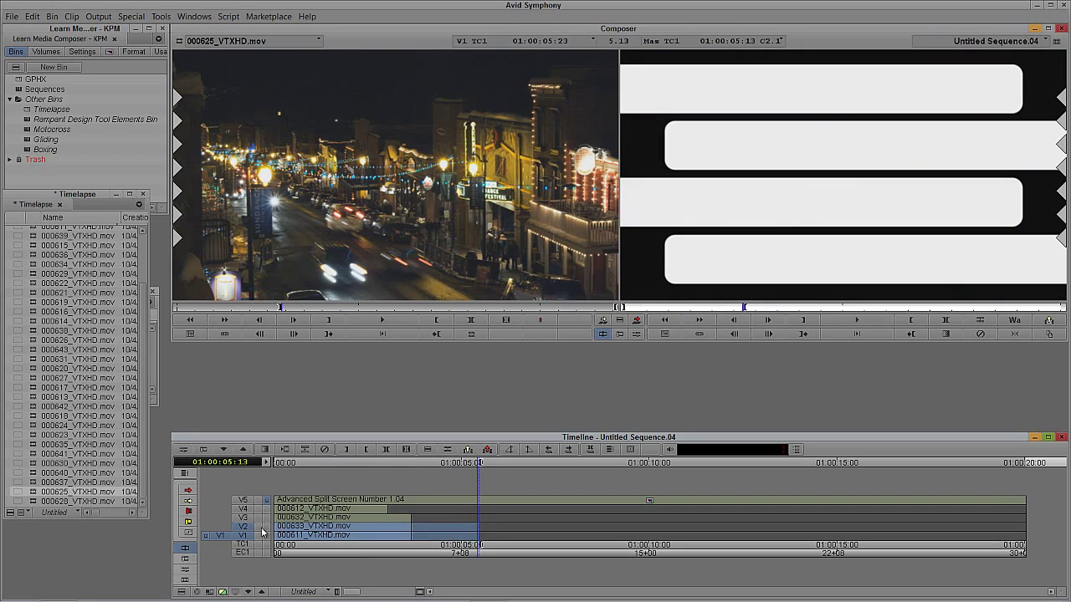
left_click(246, 527)
key("b")
Mark the length of the V1 clip, load 000637_VTXHD.mov and overwrite it onto V2 for that duration.
mouse_move(409, 532)
left_mouse_down()
mouse_move(463, 531)
mouse_move(411, 533)
left_mouse_up()
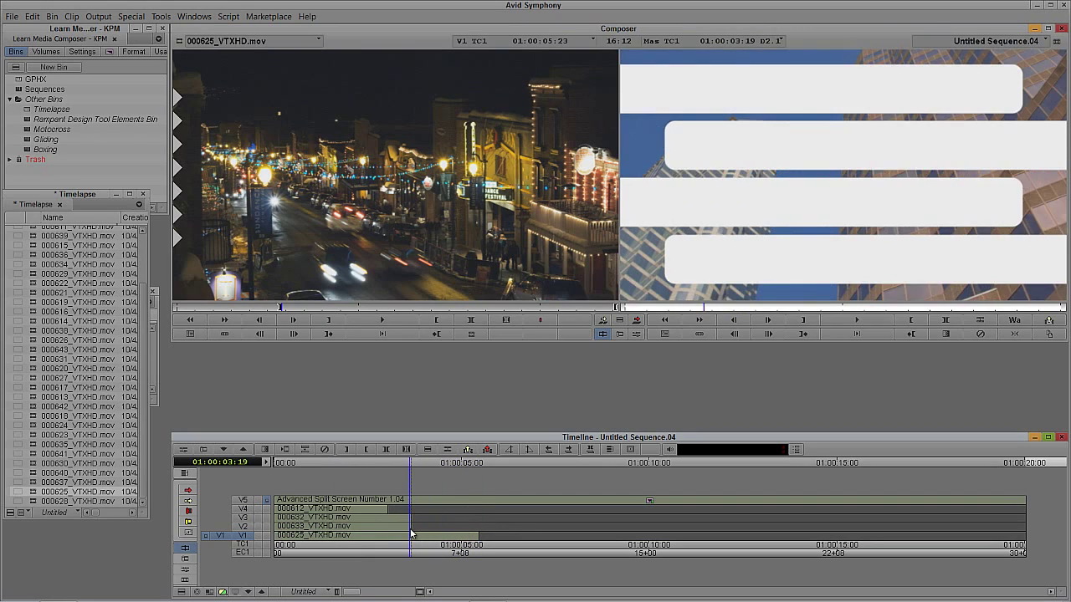
key("t")
left_click(246, 536)
left_click(246, 527)
left_click(385, 546)
left_click(243, 536)
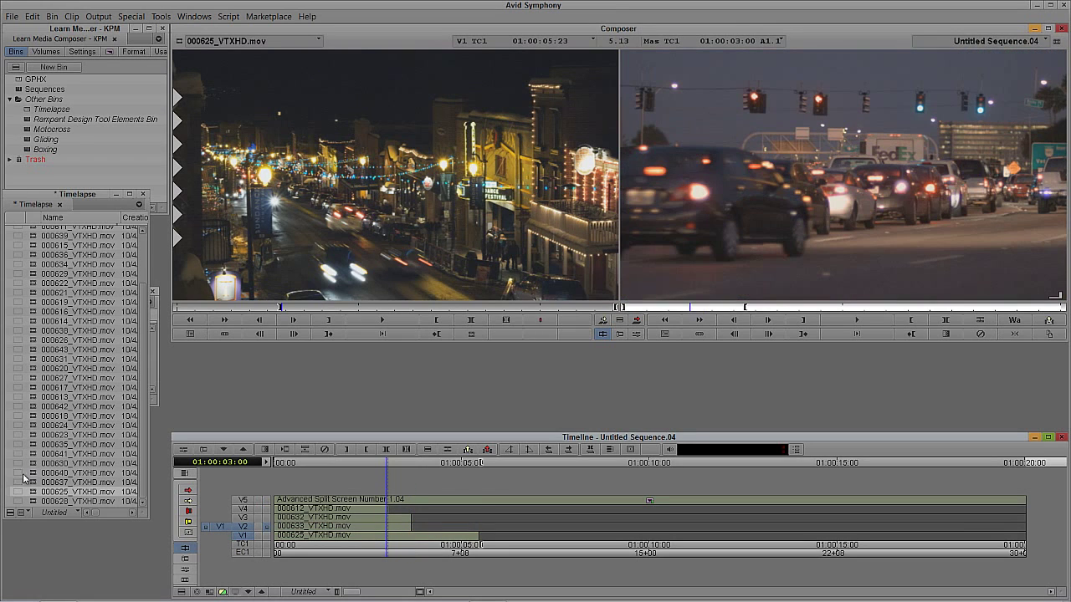
double_click(38, 483)
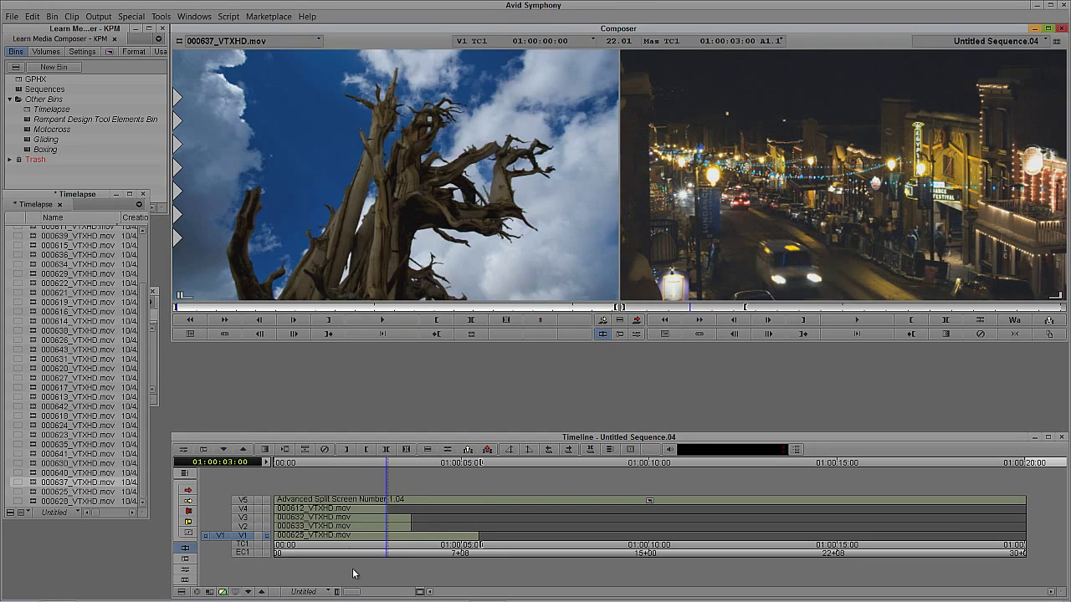
left_click(346, 536)
left_click(243, 535)
left_click(242, 527)
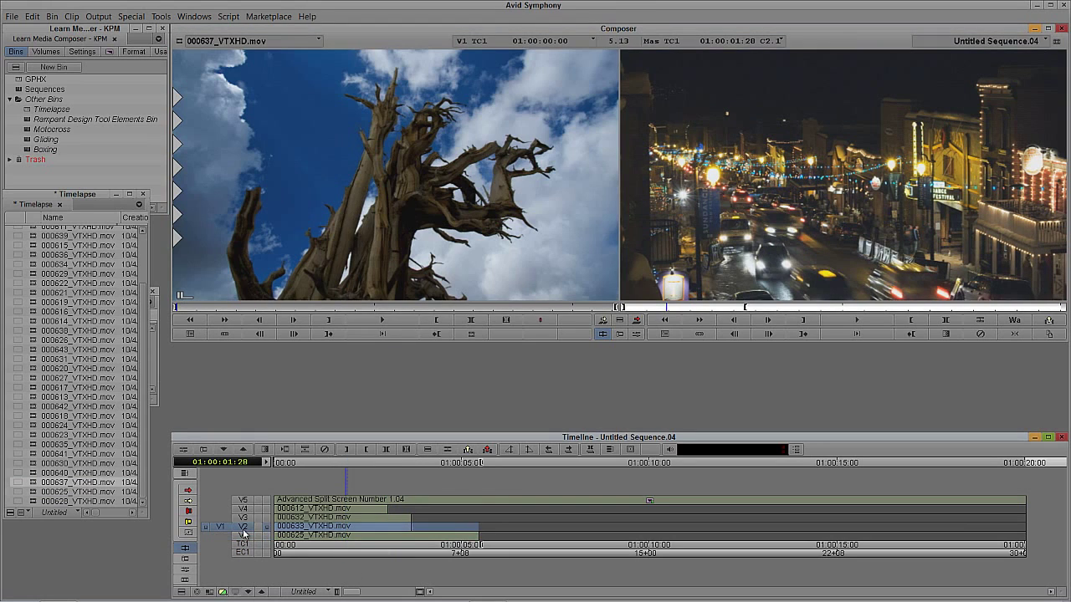
key("b")
left_click(281, 526)
Preview 000640_VTXHD.mov, load 000630_VTXHD.mov instead and overwrite it onto V3 for the length of the V2 clip.
left_click_drag(11, 474, 345, 286)
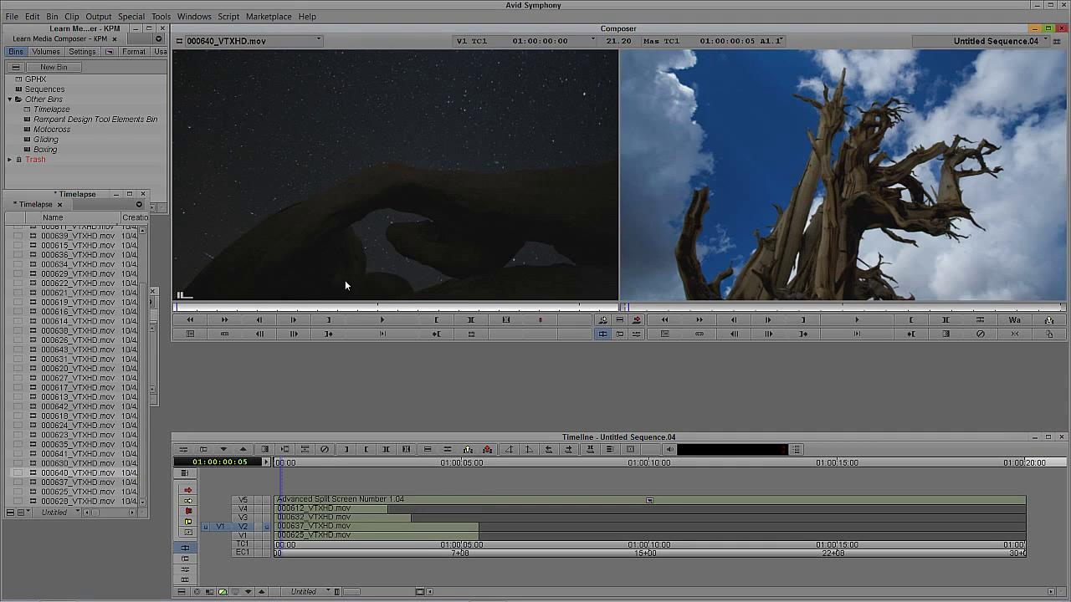
double_click(31, 464)
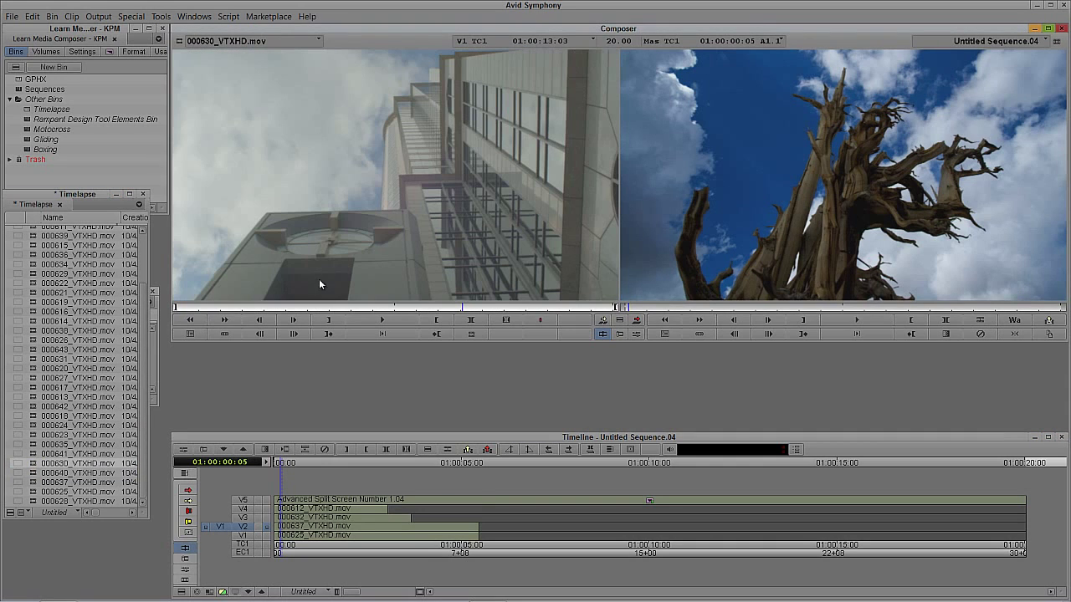
left_click(310, 510)
key("t")
left_click(243, 518)
left_click(243, 527)
key("b")
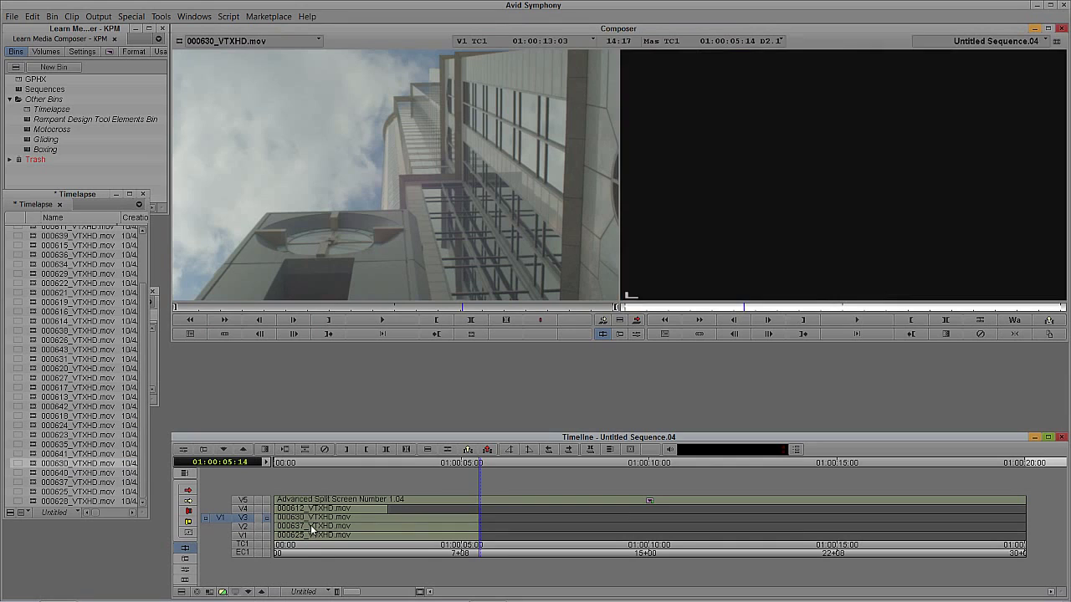
Patch the source video to V4, preview 000641_VTXHD.mov and load 000635_VTXHD.mov instead.
left_click(311, 528)
left_click(246, 508)
left_click(245, 519)
key("t")
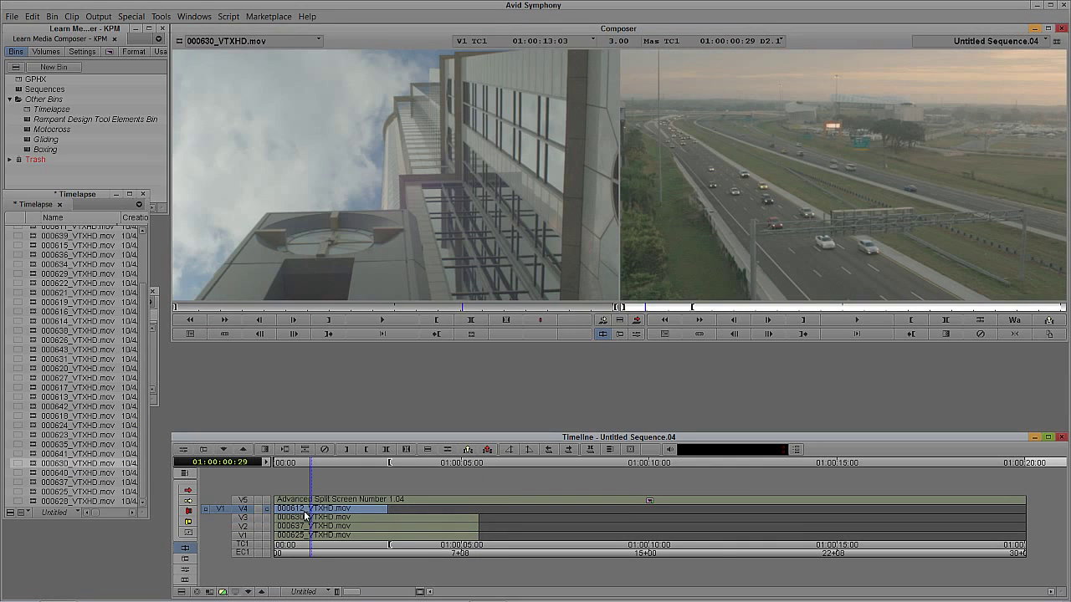
double_click(39, 457)
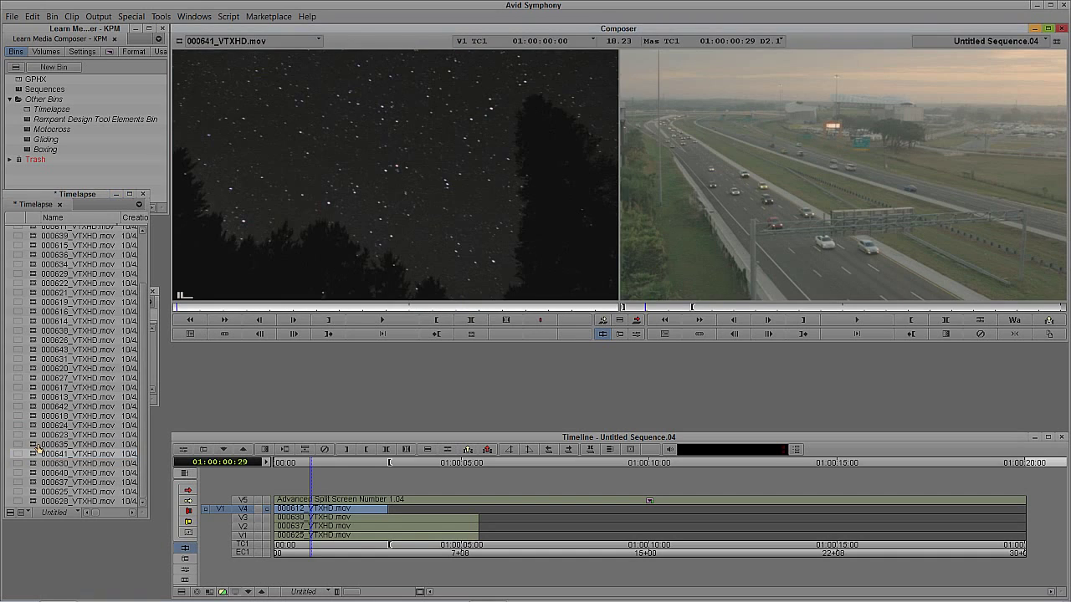
double_click(38, 446)
left_click(642, 229)
left_click(360, 516)
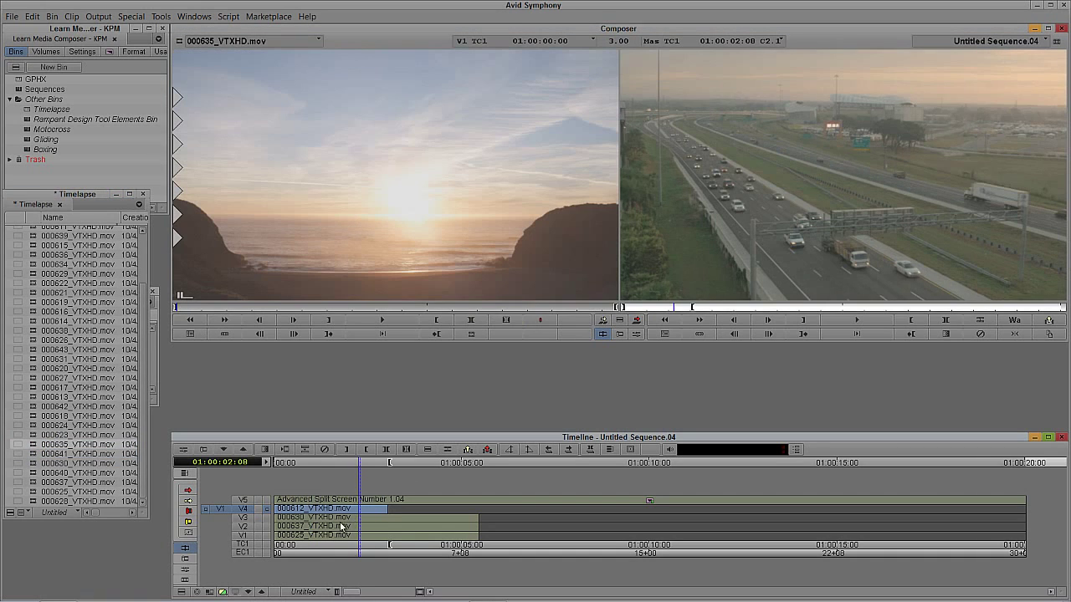
Mark the length of the V3 clip and overwrite 000635_VTXHD.mov onto V4 for that duration.
left_click(241, 517)
left_click(242, 508)
key("t")
left_click(243, 507)
left_click(243, 517)
key("b")
key("space")
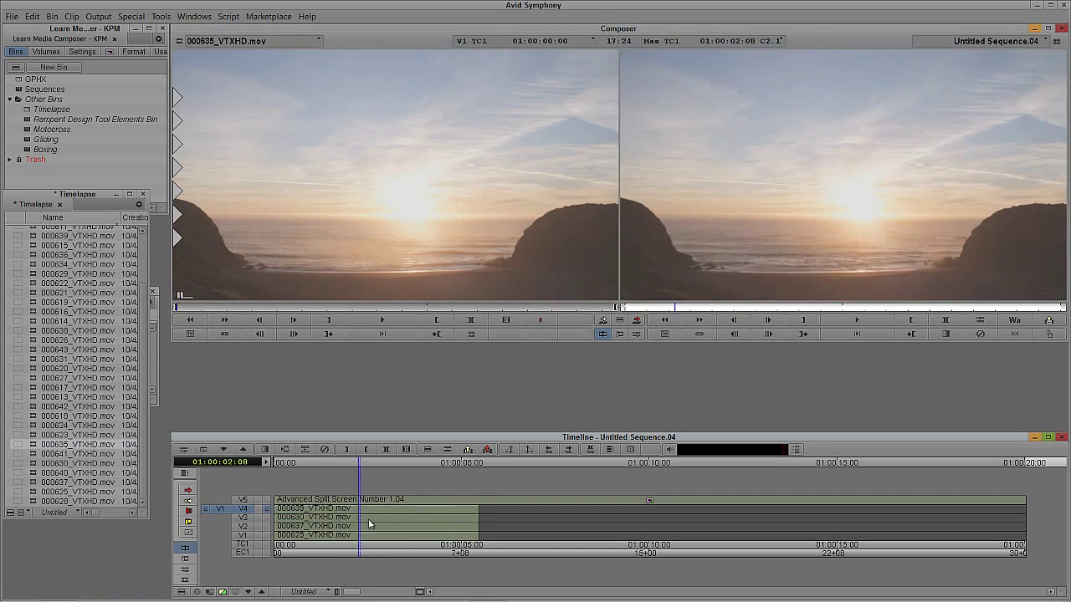
Monitor V5 and extract everything from the end of the four new clips to the sequence end on all tracks.
left_click(266, 501)
left_click_drag(313, 510, 475, 487)
key("i")
left_click_drag(524, 516, 1053, 506)
key("o")
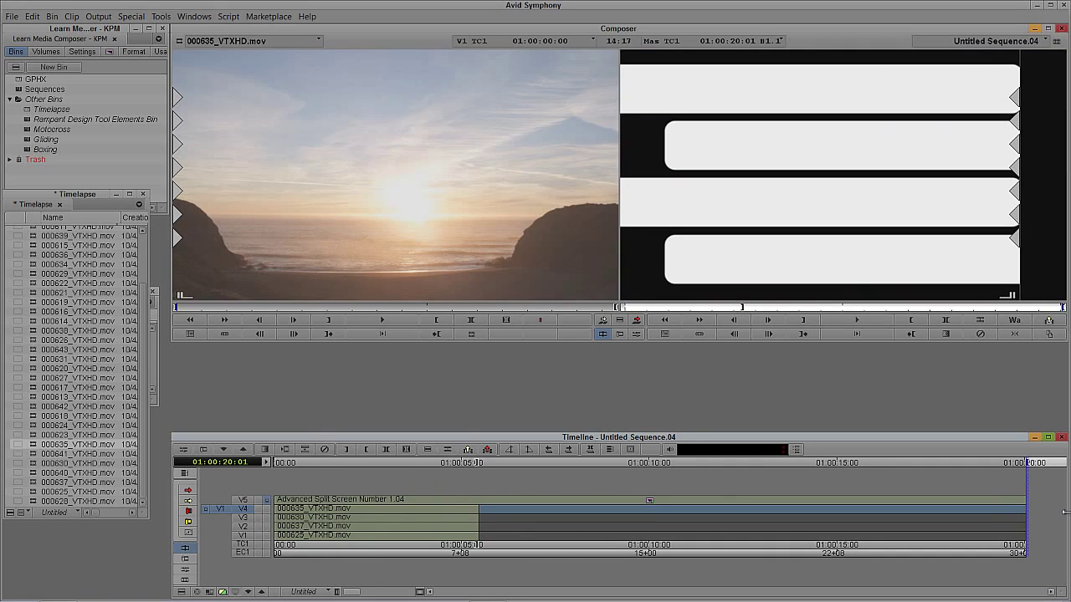
key("ctrl+a")
key("x")
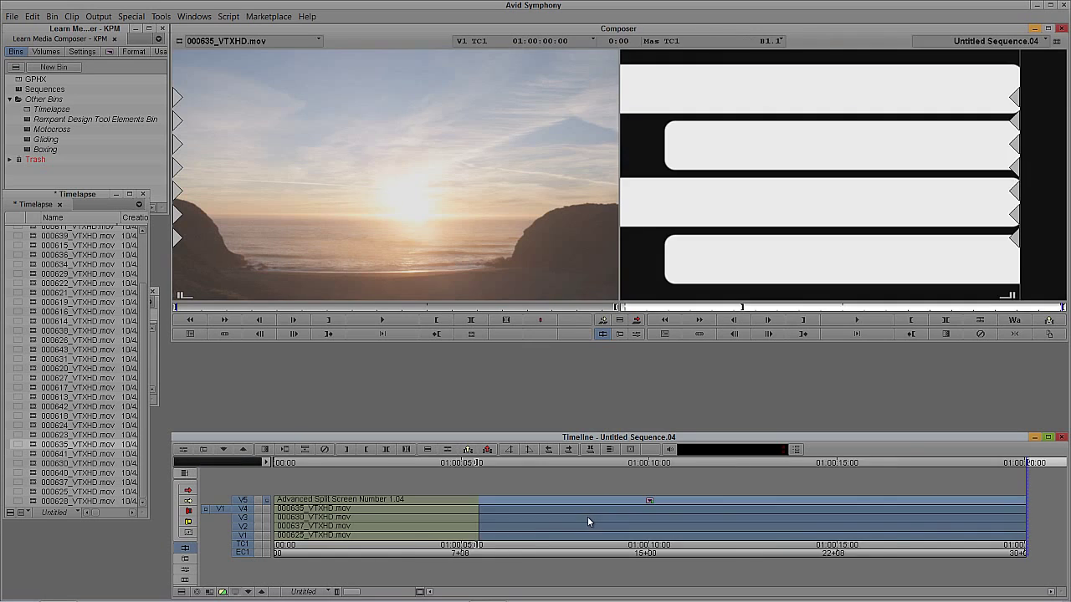
left_click_drag(587, 522, 274, 522)
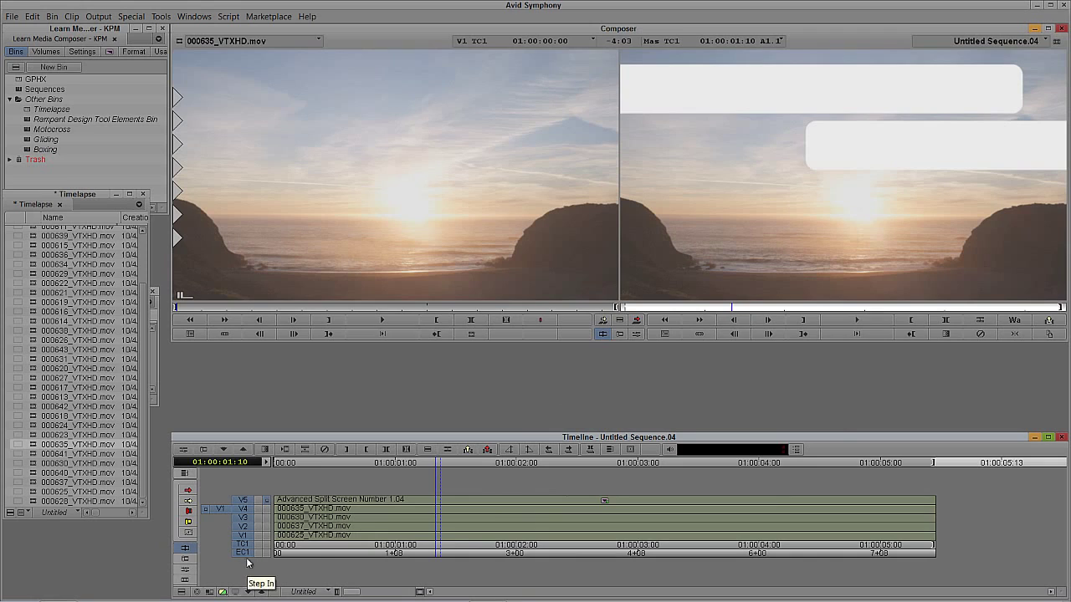
Target only V5 and step into the collapsed bar-title clip to reach its nested tracks.
left_click(245, 526)
left_click(244, 509)
left_click(247, 516)
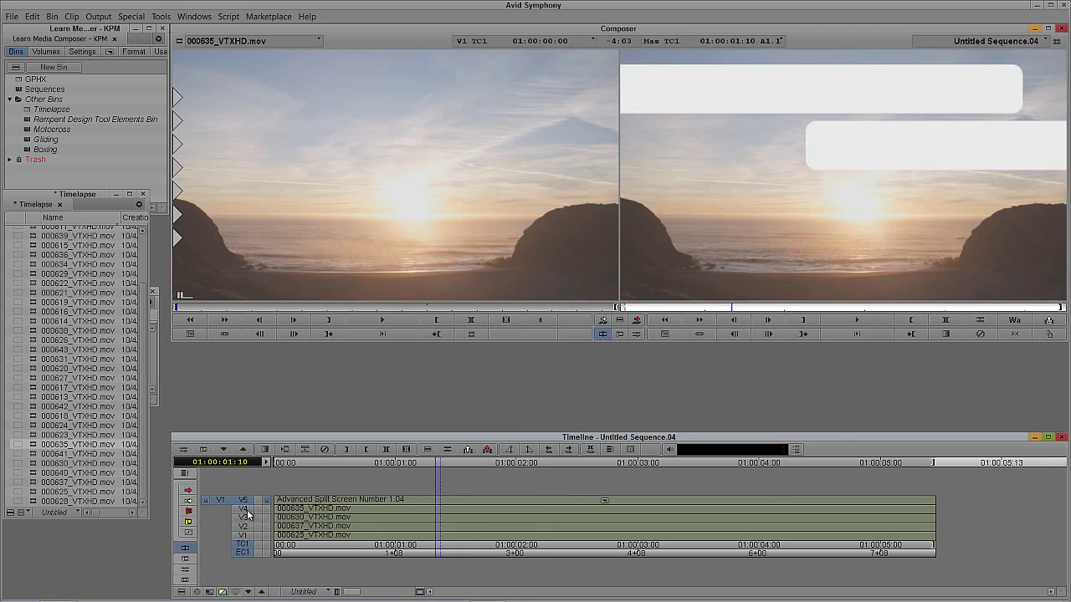
left_click(247, 591)
left_click_drag(389, 527, 571, 521)
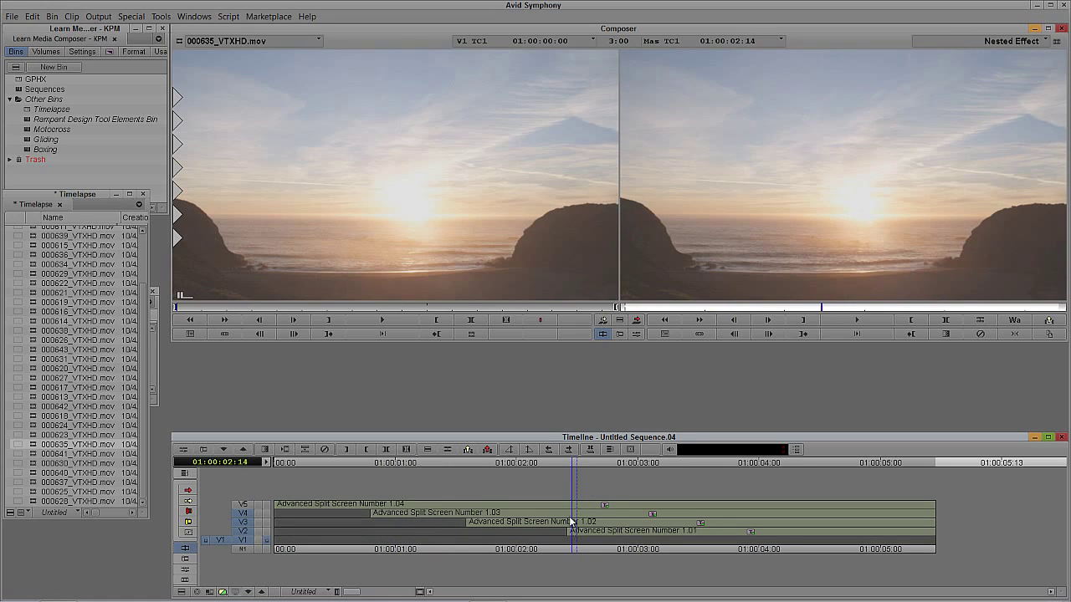
Create a new title in Title Tool with a solid black background and save it as black.
left_click(72, 16)
left_click(91, 80)
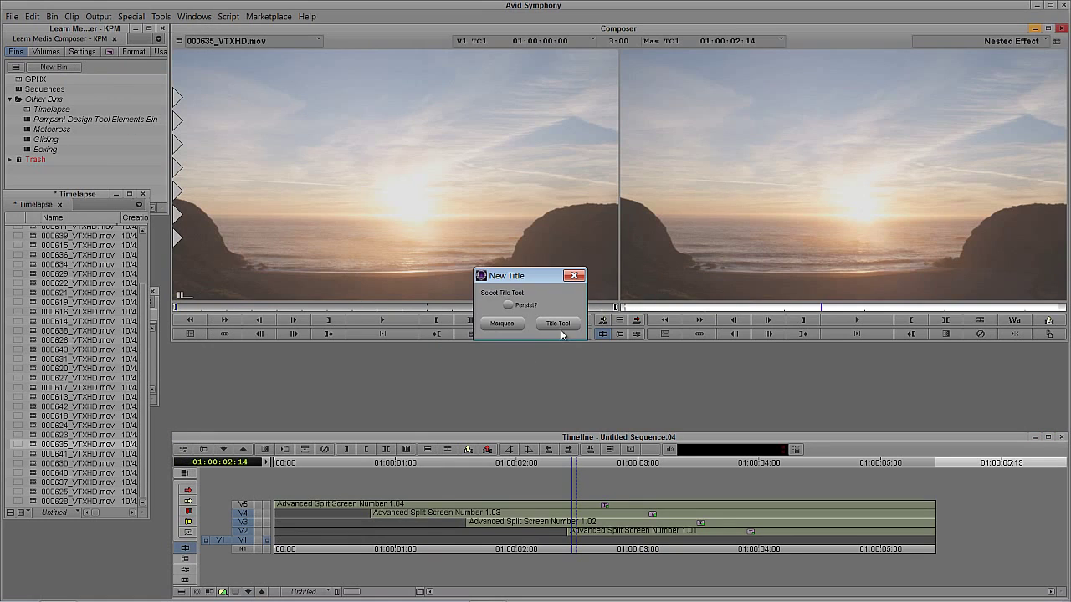
left_click(558, 326)
left_click(326, 422)
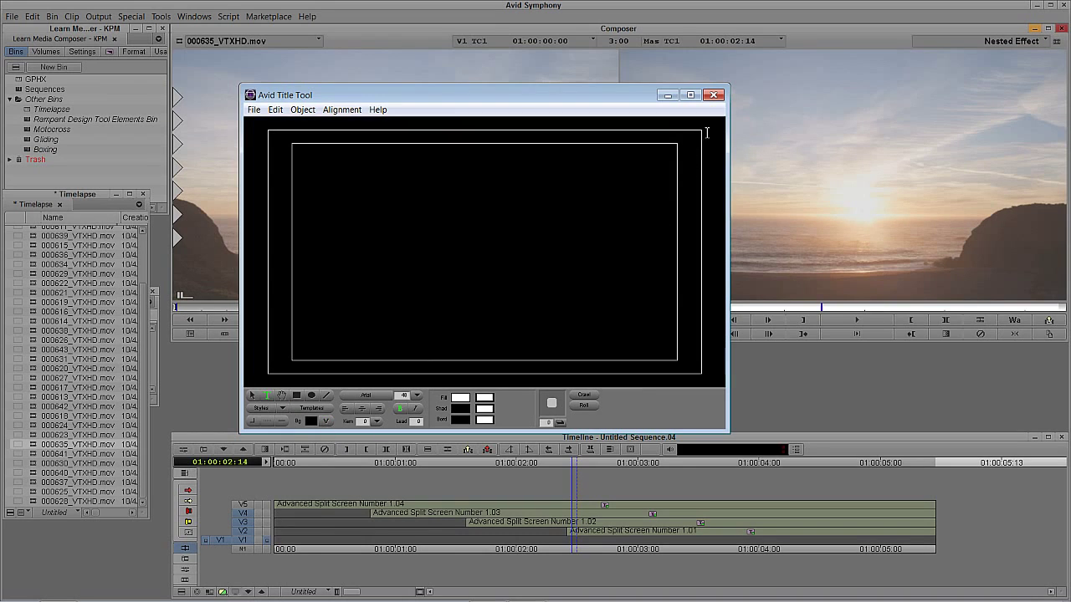
left_click(714, 94)
key("Return")
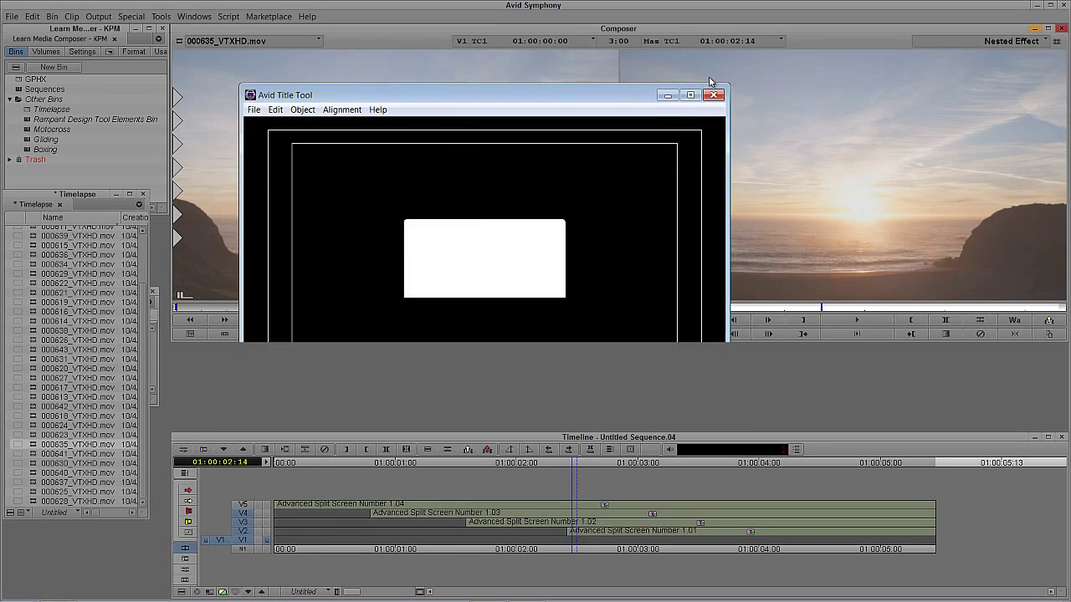
type("black")
key("Return")
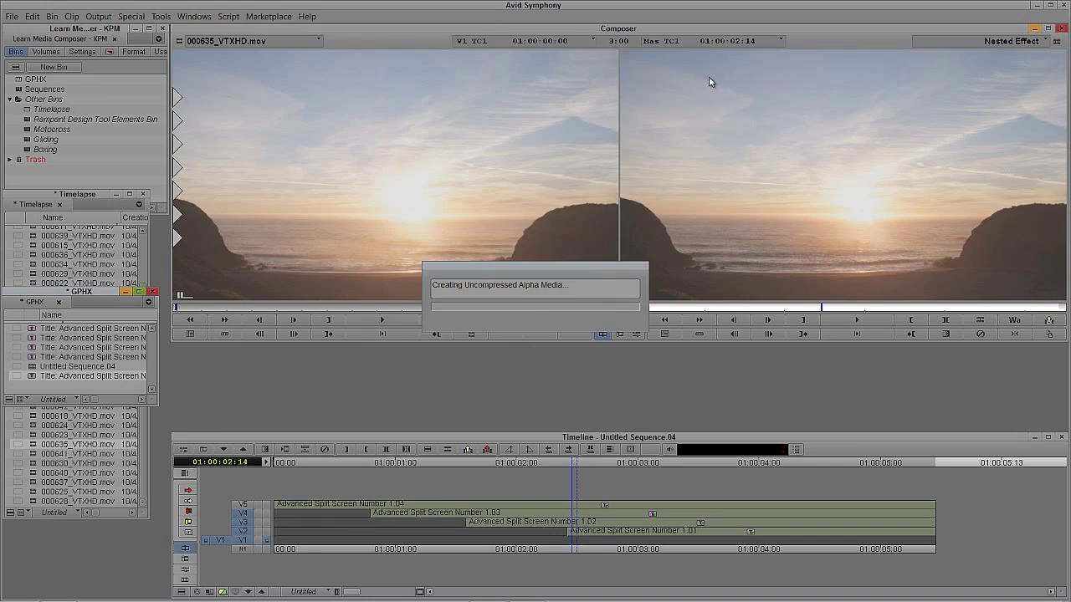
Mark the nested tracks' full duration, target only V1 and overwrite the black title beneath the bar titles.
left_click(404, 210)
key("t")
left_click(737, 150)
left_click(512, 515)
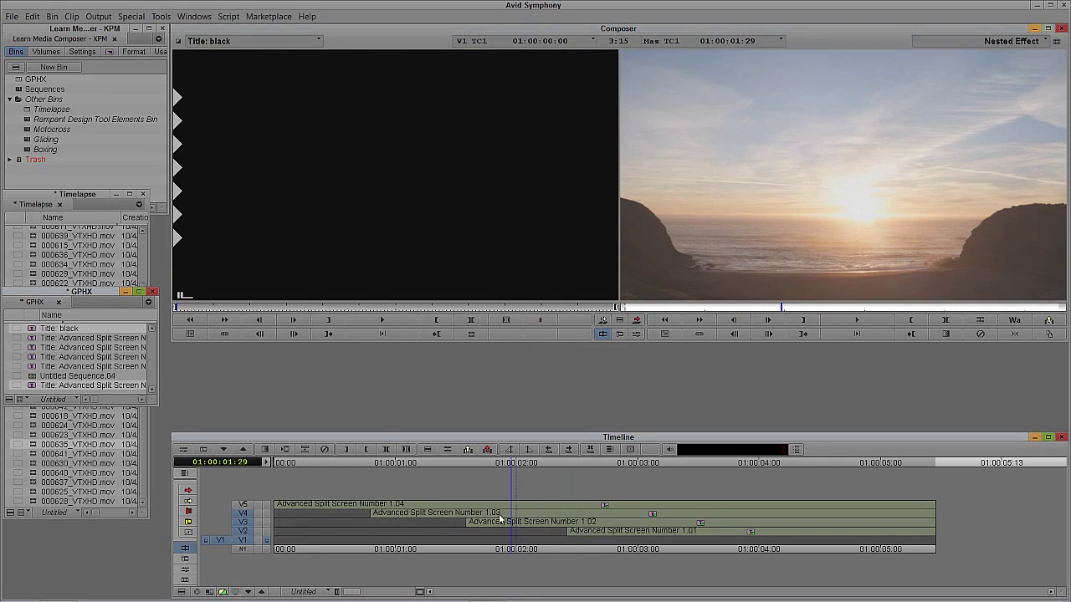
left_click(250, 530)
left_click(249, 523)
left_click(249, 514)
key("b")
left_click(409, 548)
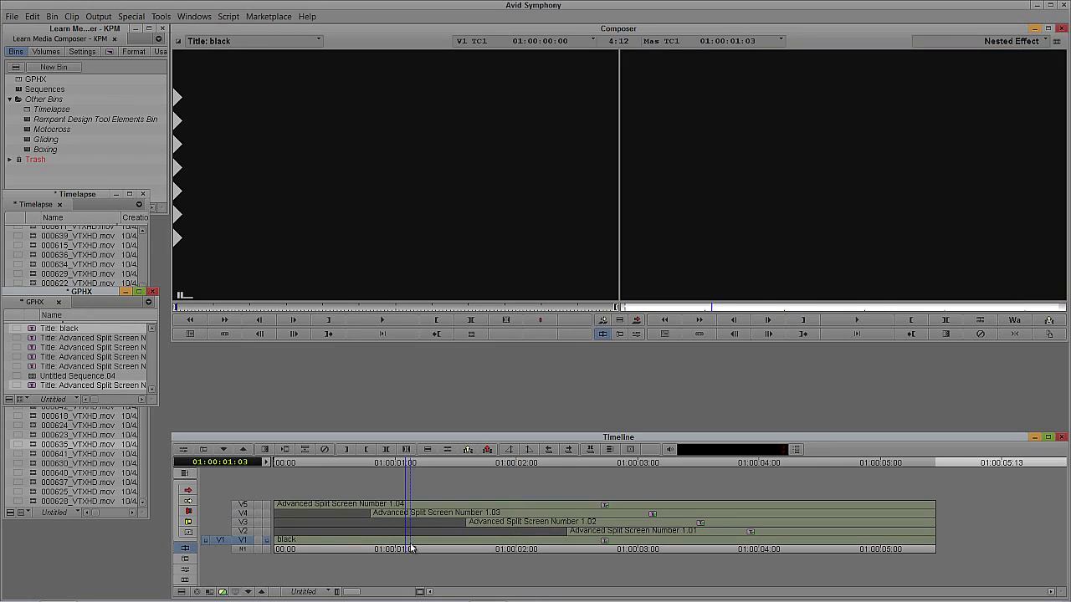
Monitor V5 inside the nest, step back out to the main sequence and scrub through the bars over black.
left_click(267, 505)
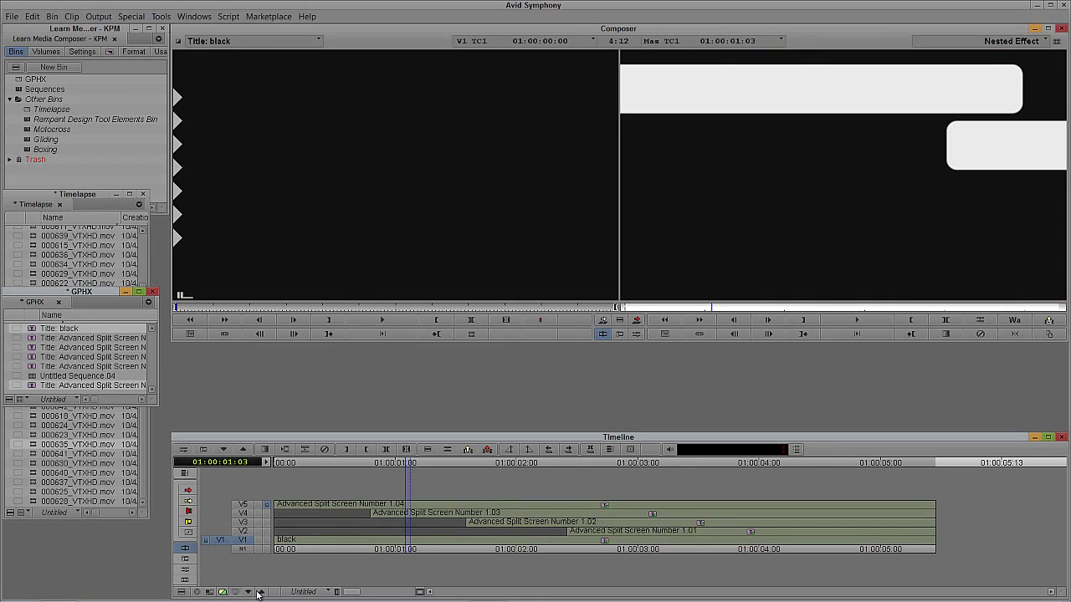
left_click(259, 592)
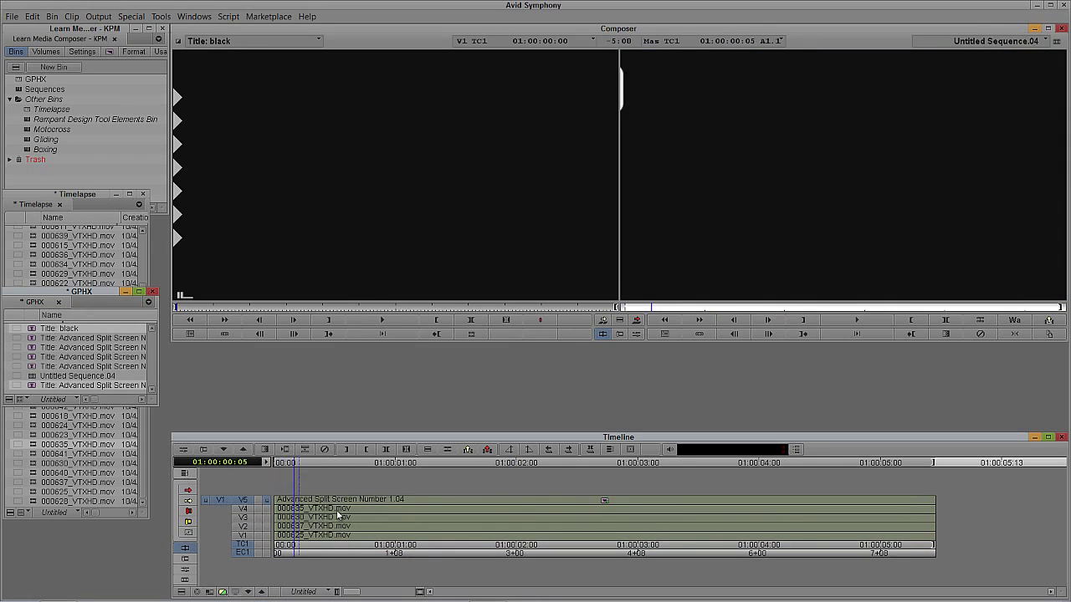
left_click_drag(339, 517, 416, 538)
left_click_drag(286, 537, 719, 524)
Show the Key effects in the Effect Palette and select Luma Key.
key("ctrl+8")
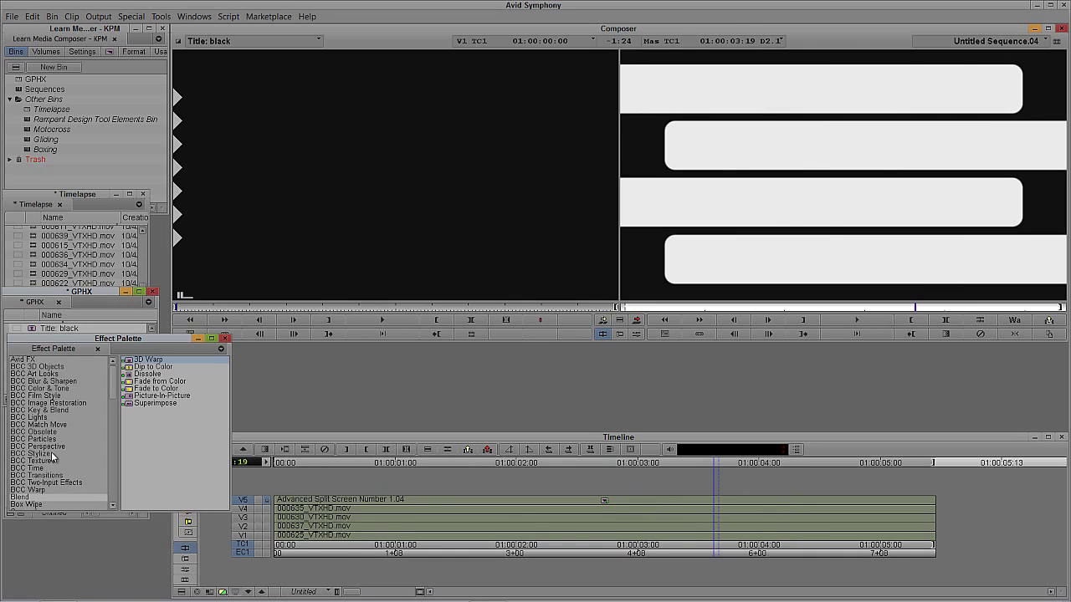
scroll(52, 451, "down", 5)
scroll(52, 451, "down", 4)
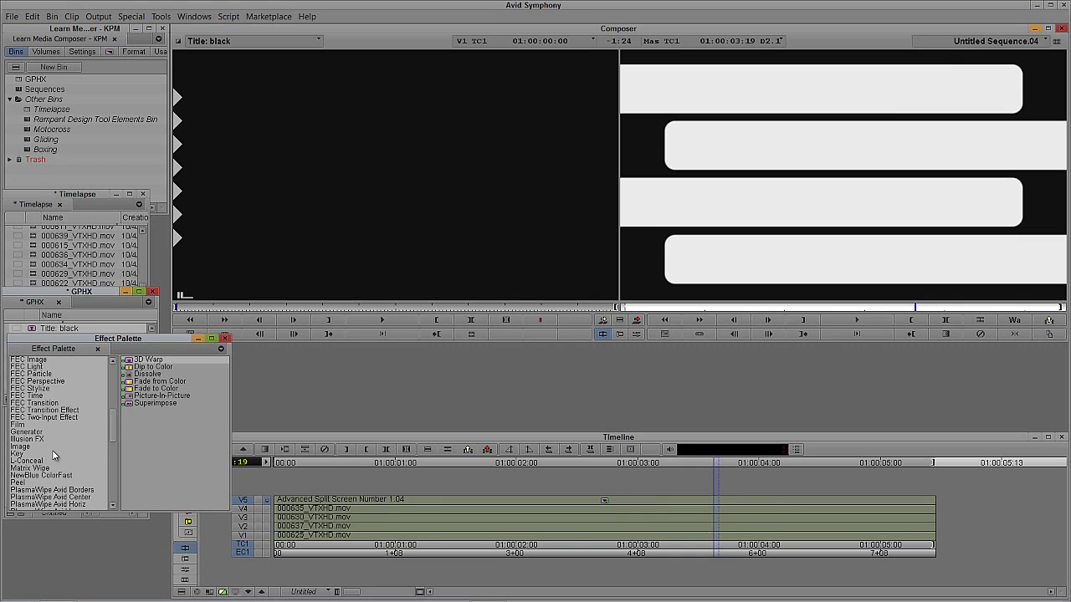
scroll(51, 455, "down", 1)
left_click(36, 433)
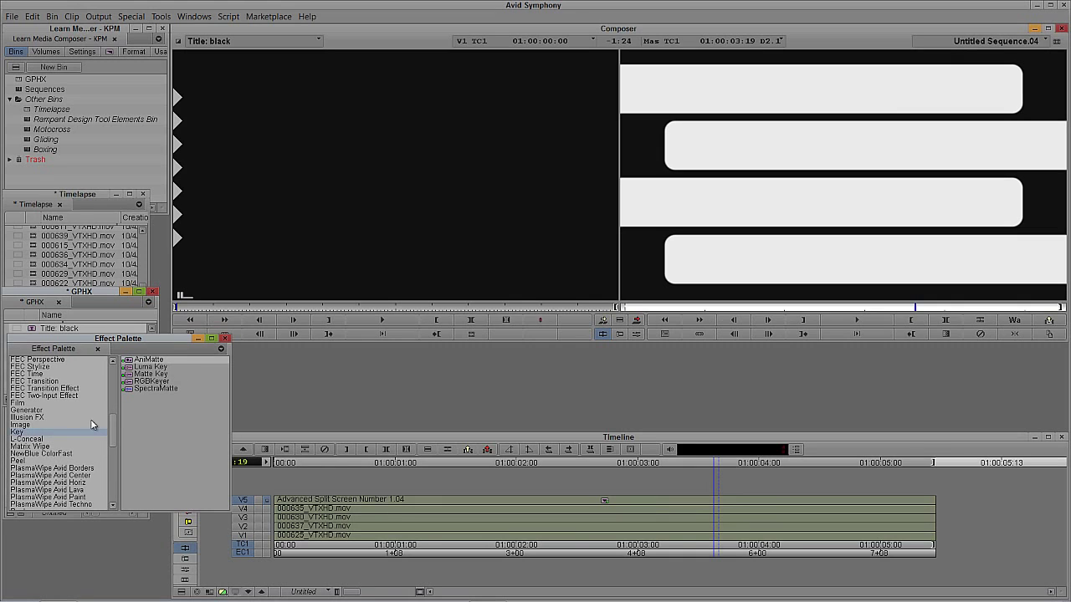
left_click(132, 369)
left_click_drag(566, 493, 574, 499)
double_click(572, 499)
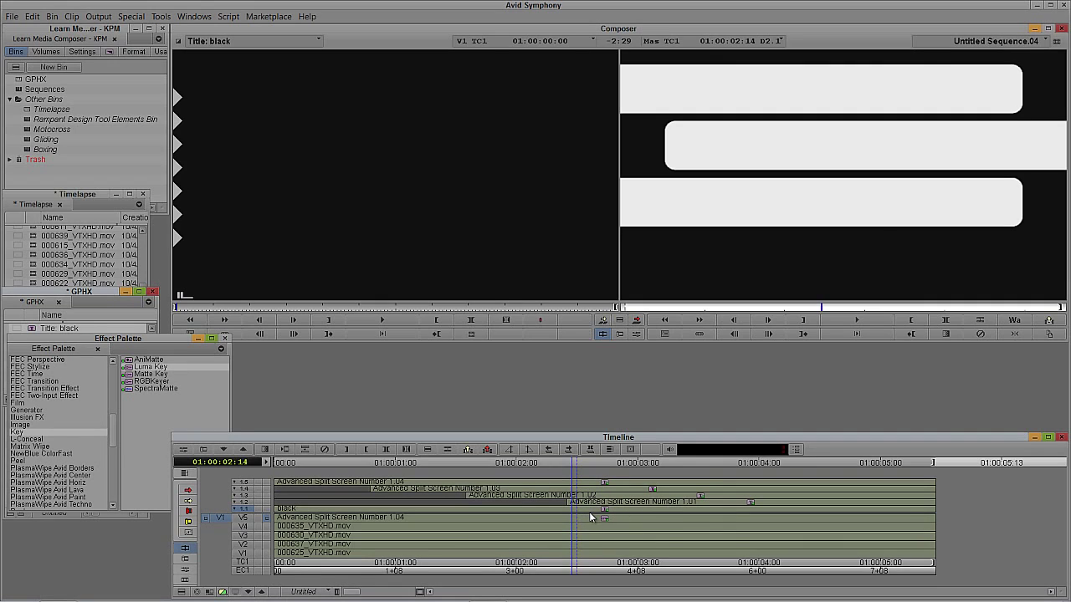
key("space")
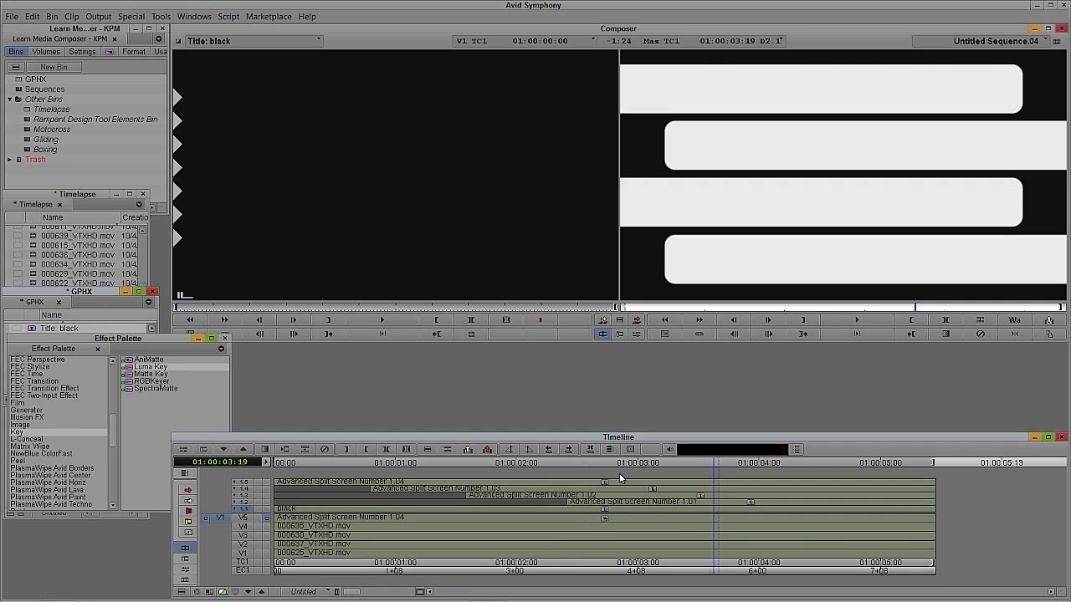
double_click(610, 520)
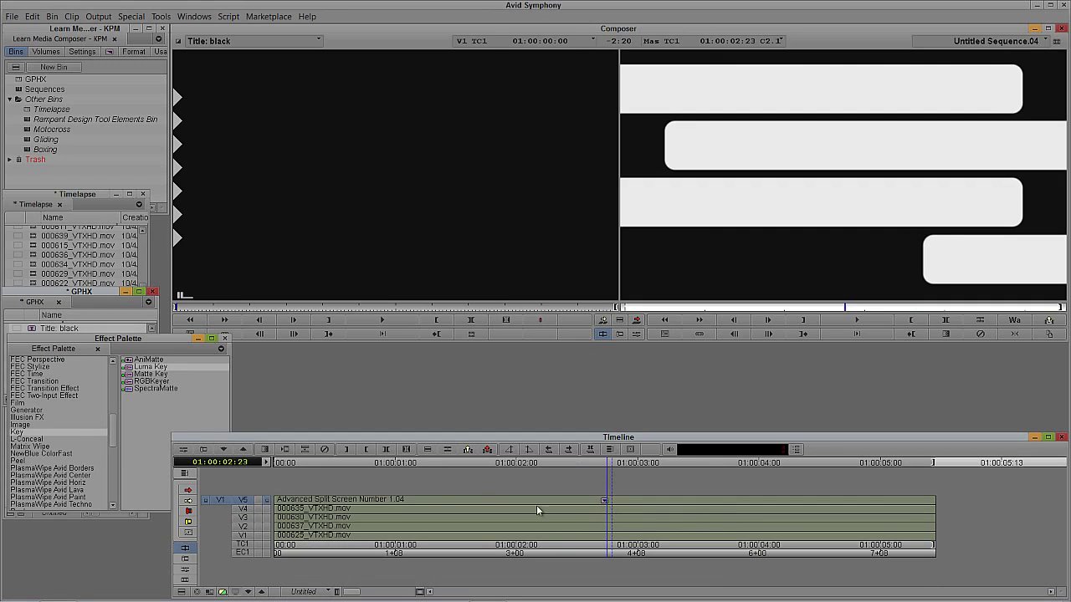
Apply Luma Key to the collapsed bar-title clip on V5 and enable Invert Key for it.
left_click(127, 370)
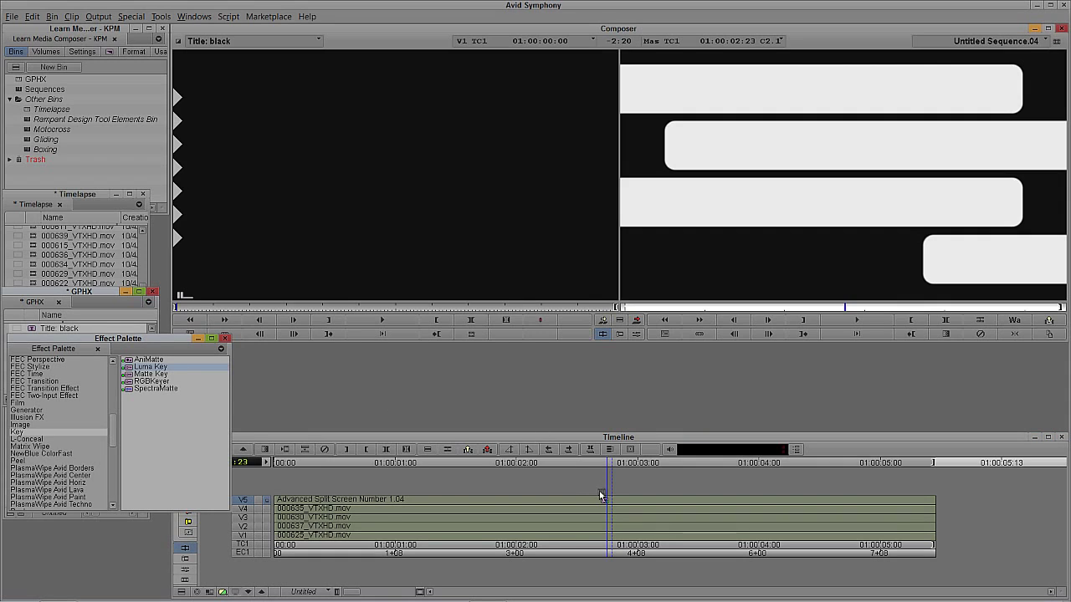
left_click(602, 500)
left_click_drag(603, 501, 601, 499)
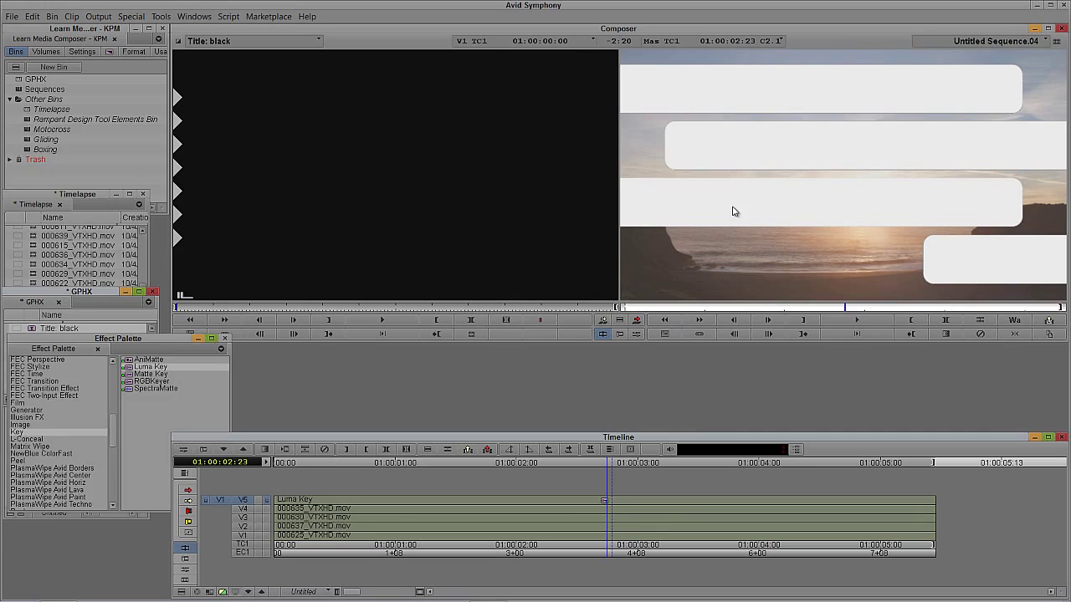
left_click(636, 334)
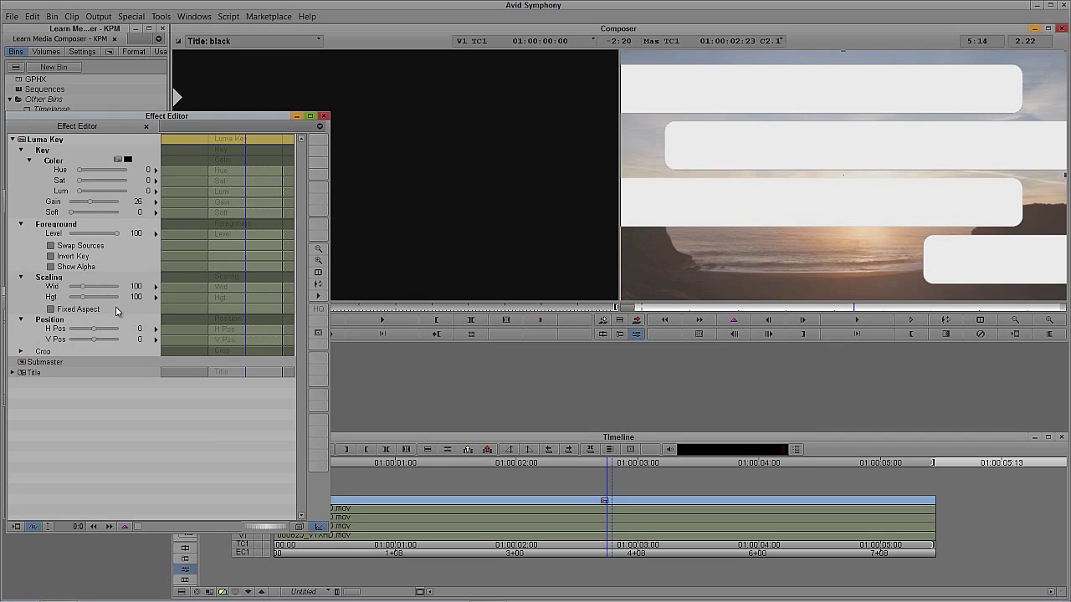
left_click(50, 256)
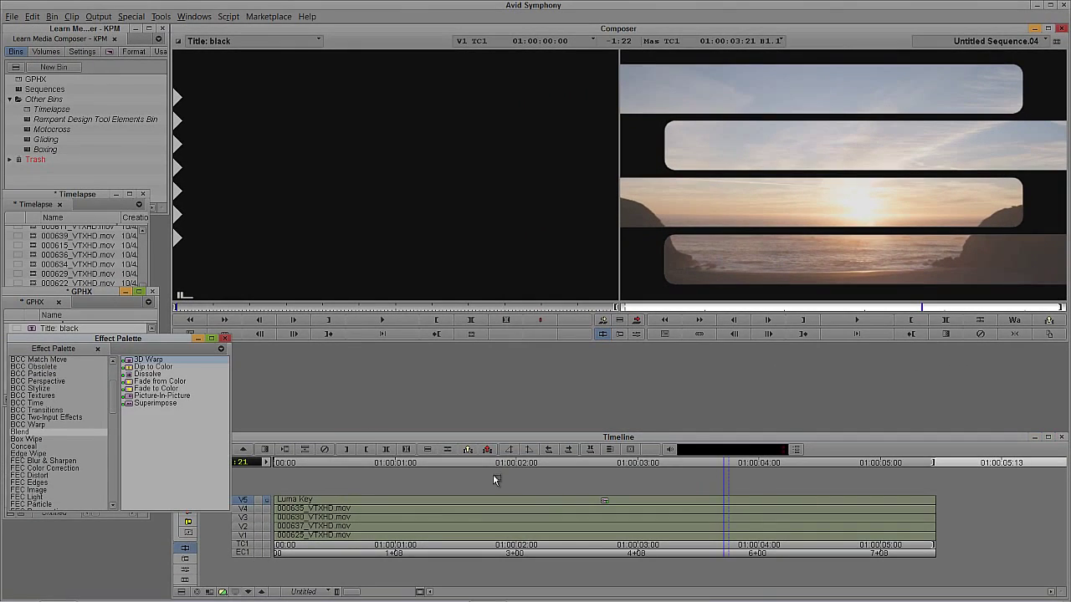
Apply 3D Warp to 000635_VTXHD.mov on V4 and open its parameters for editing.
left_click(558, 512)
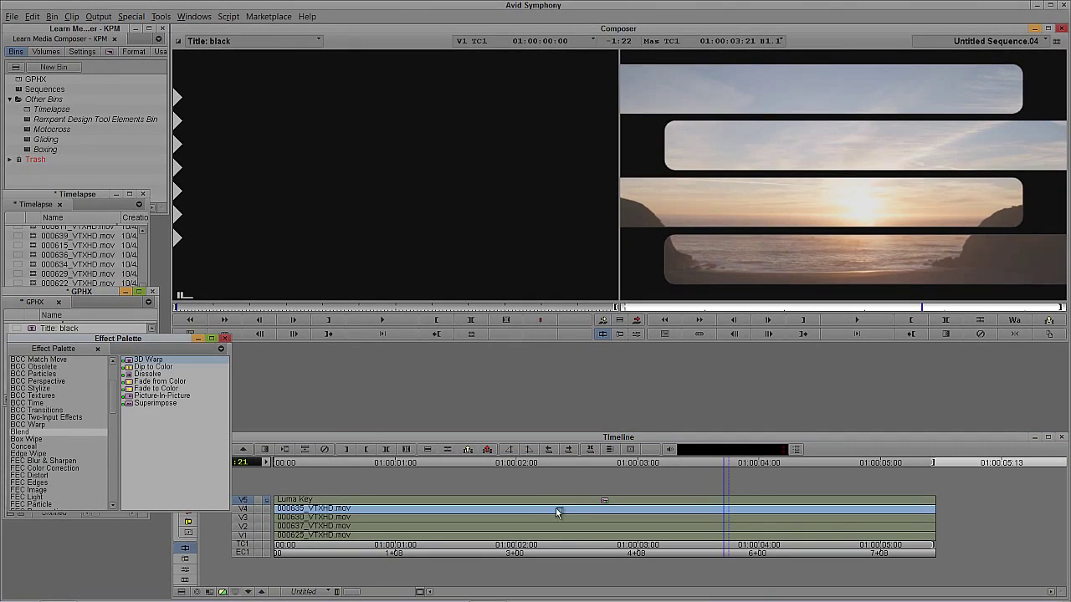
left_click_drag(567, 512, 593, 509)
left_click(593, 508)
key("shift+F8")
left_click(594, 510)
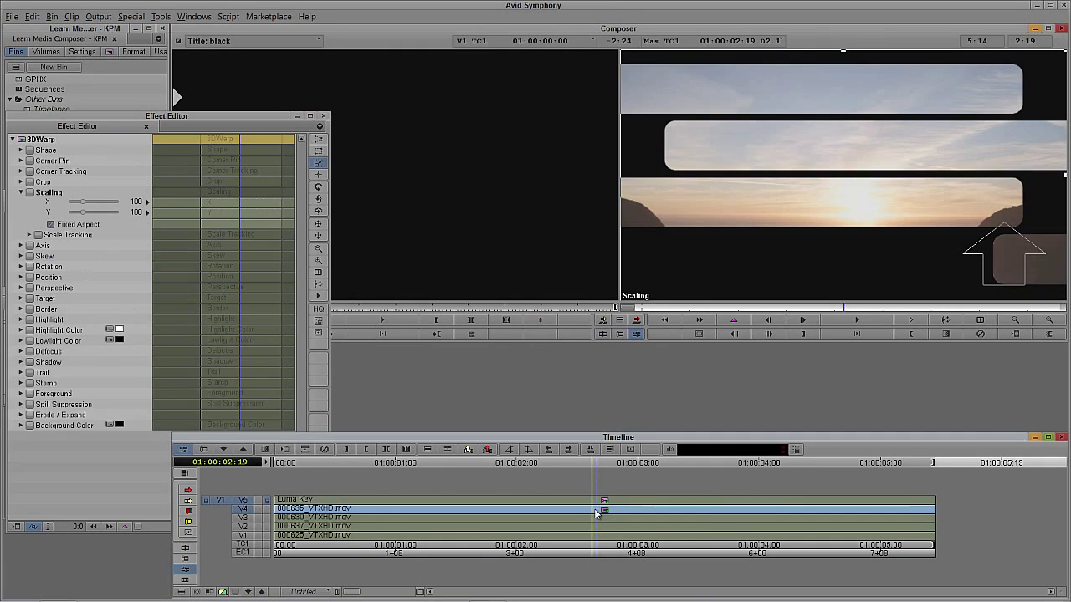
Crop the V4 clip's bottom edge up to the gap between the first and second bars.
left_click(318, 151)
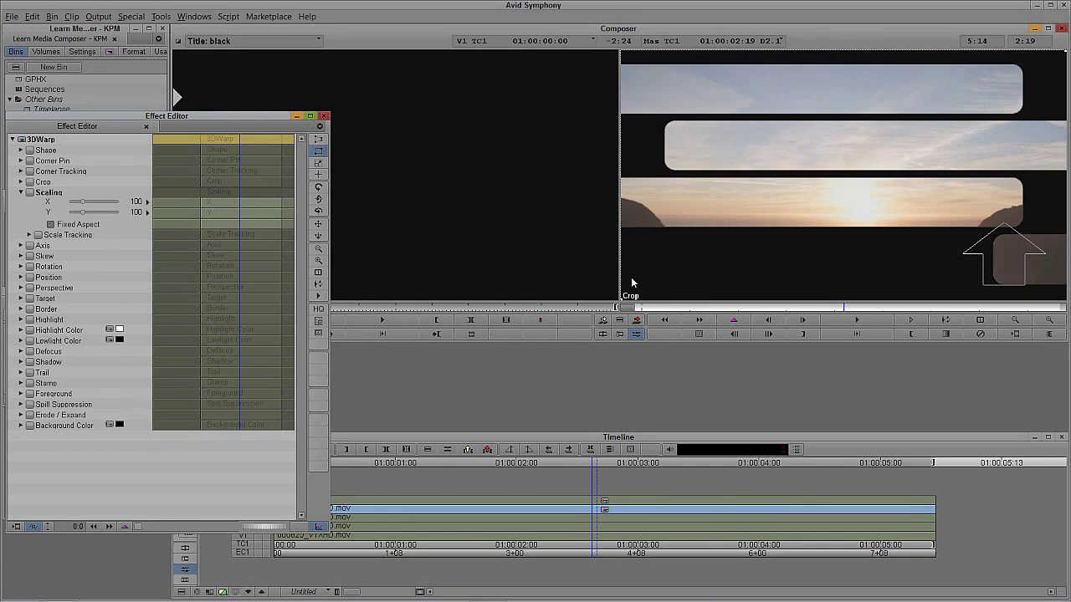
left_click_drag(621, 301, 554, 118)
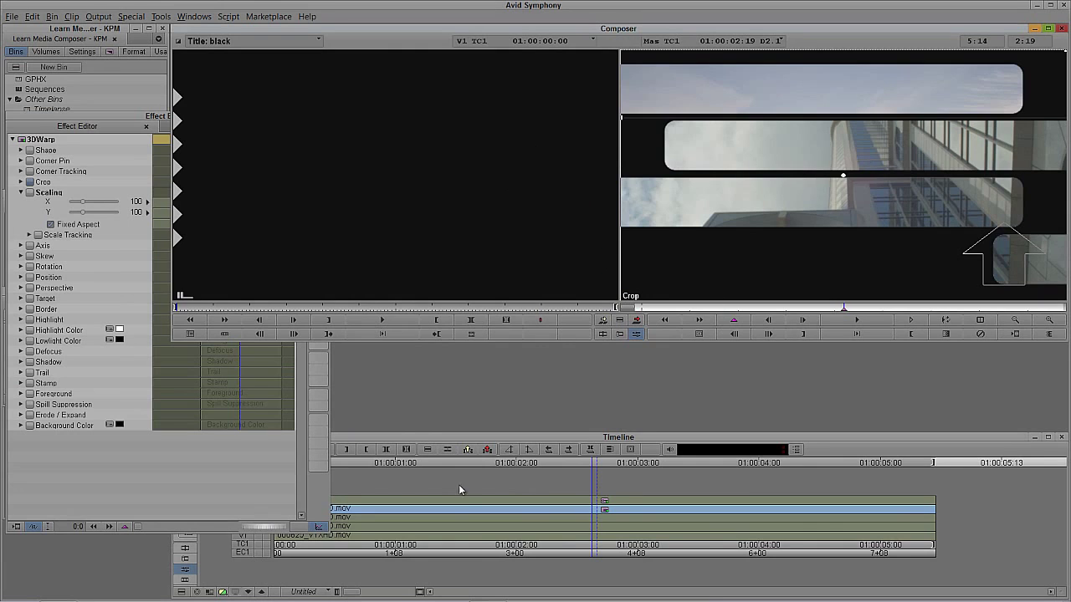
left_click_drag(87, 122, 74, 171)
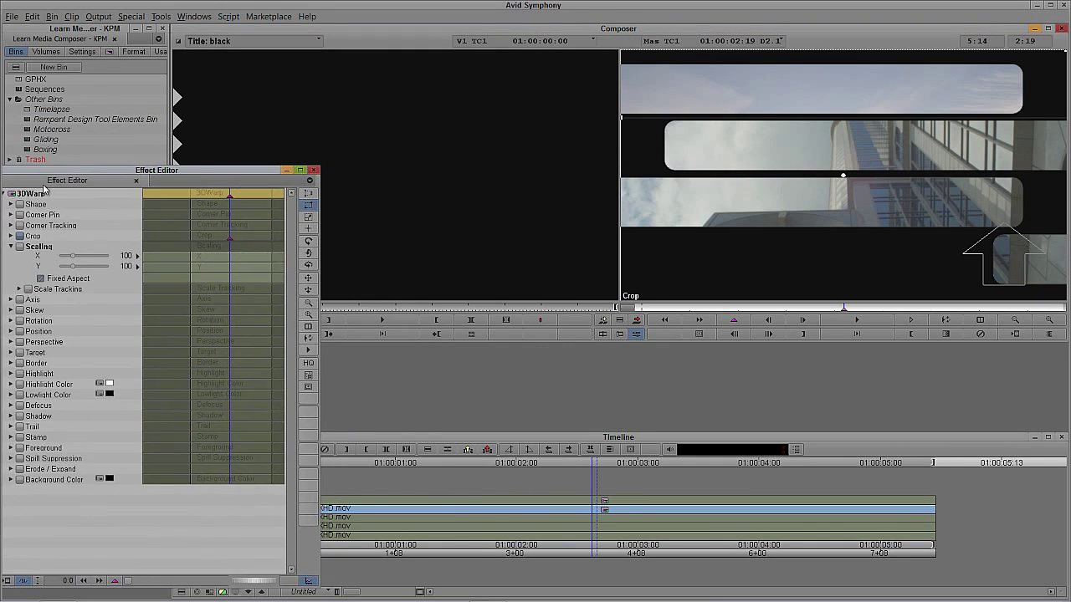
Copy the cropped 3D Warp onto 000630_VTXHD.mov on V3 and adjust its top and bottom crop to frame the second bar.
left_click(520, 519)
left_click(563, 522)
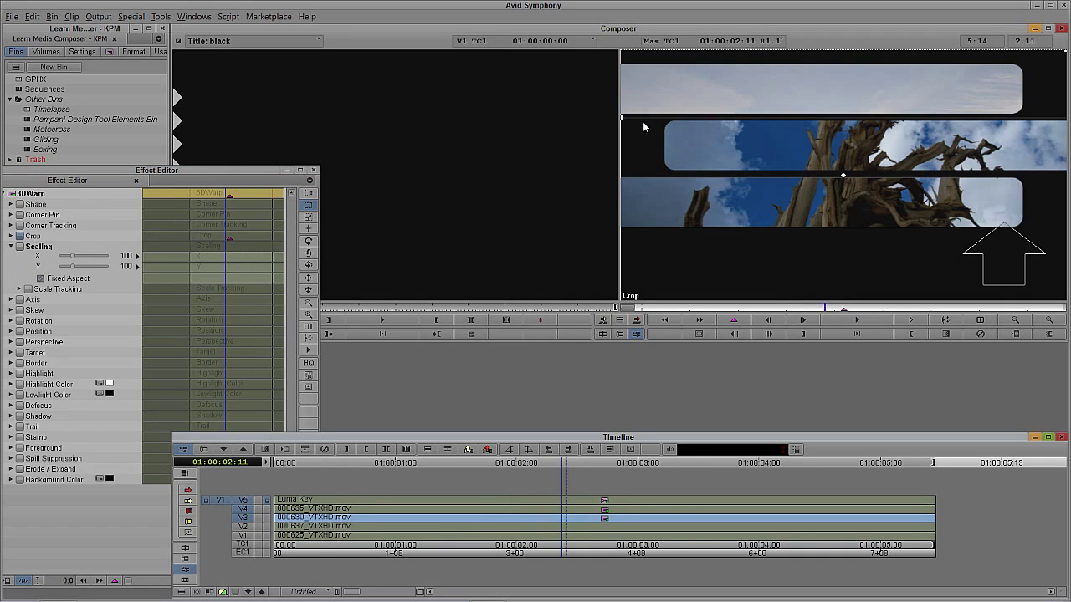
left_click_drag(622, 122, 621, 174)
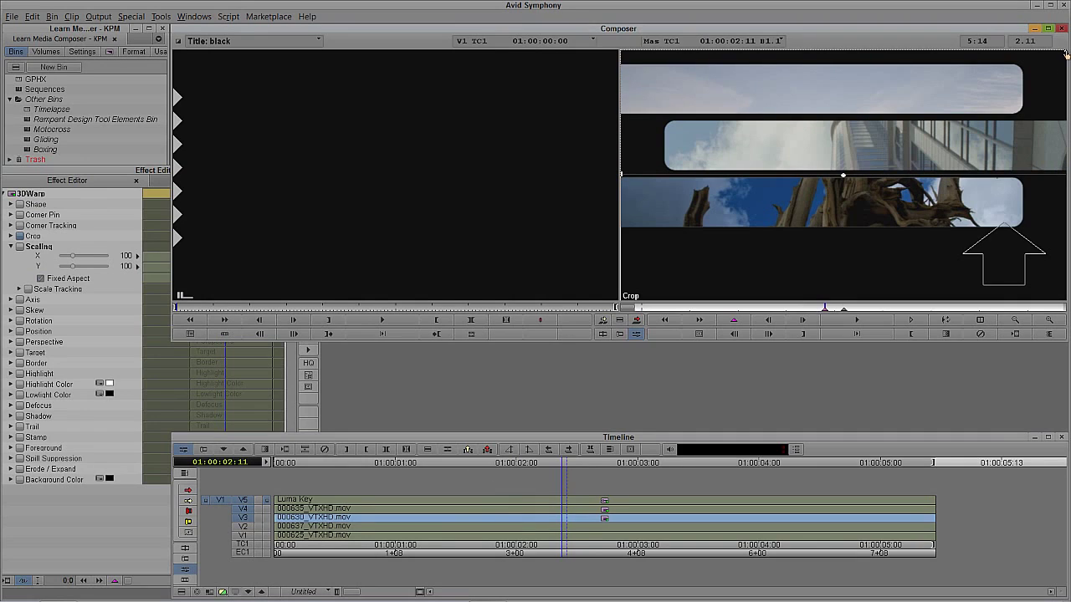
left_click_drag(1066, 53, 1065, 118)
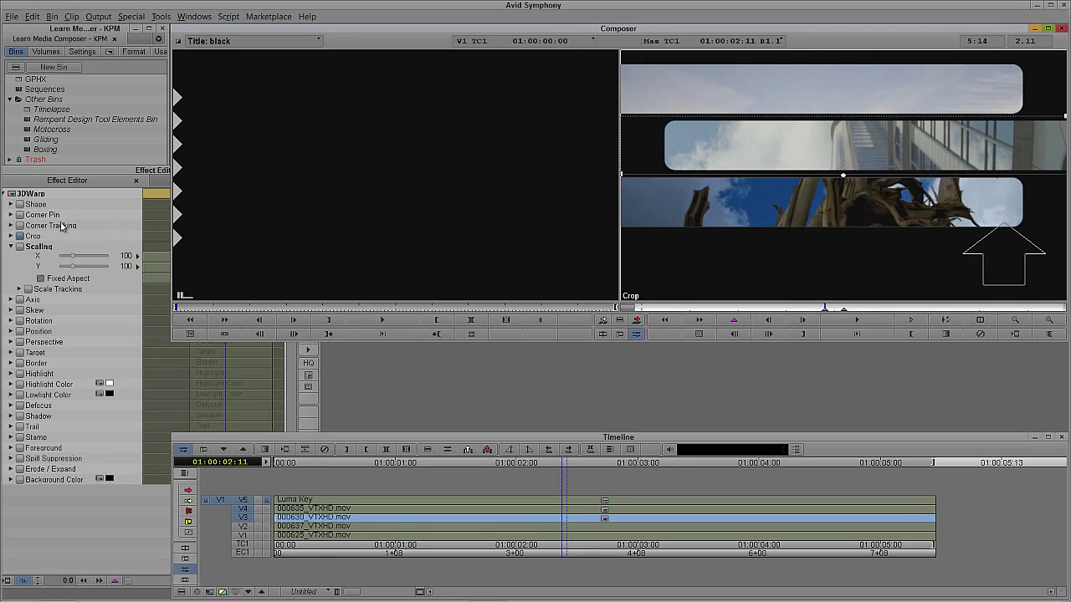
Copy the V3 clip's 3D Warp onto 000637_VTXHD.mov on V2, then monitor V2 and disable tracks V3 to V5.
left_click_drag(10, 195, 574, 532)
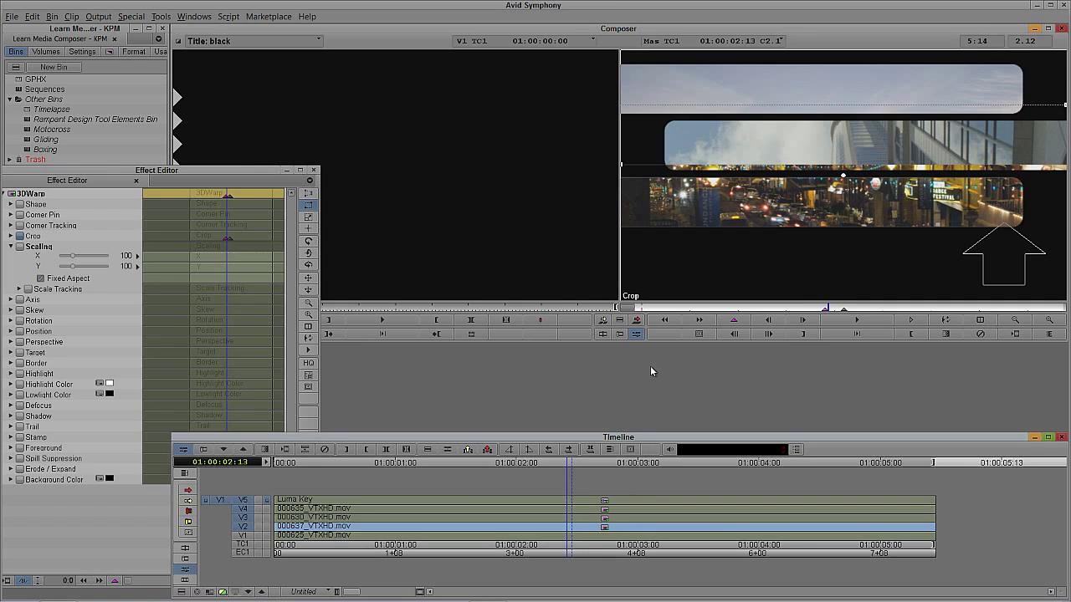
left_click(267, 528)
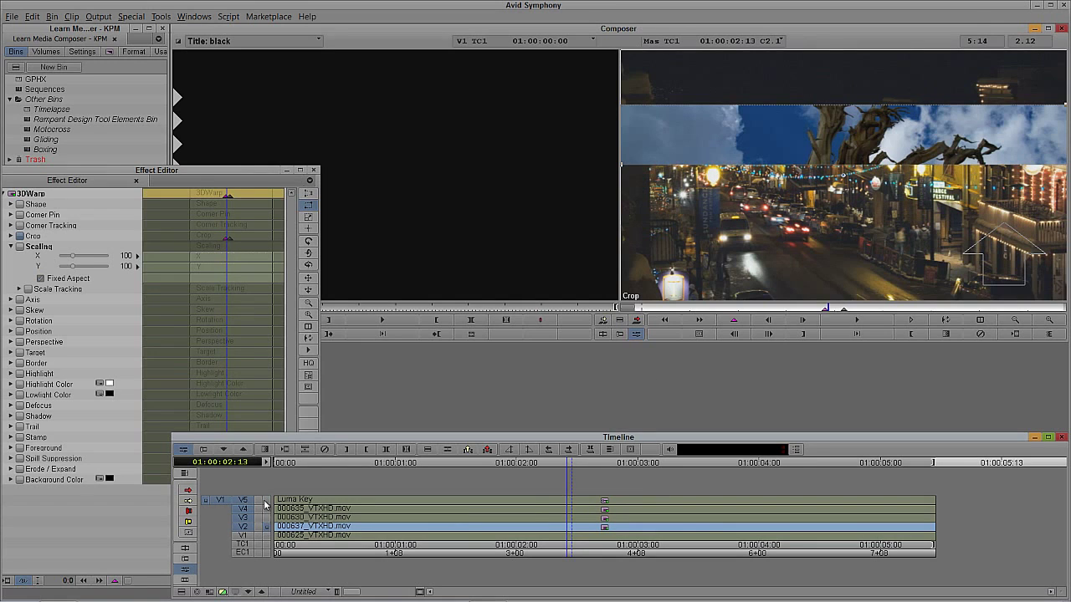
left_click(266, 500)
left_click(243, 517)
left_click(244, 508)
left_click(247, 500)
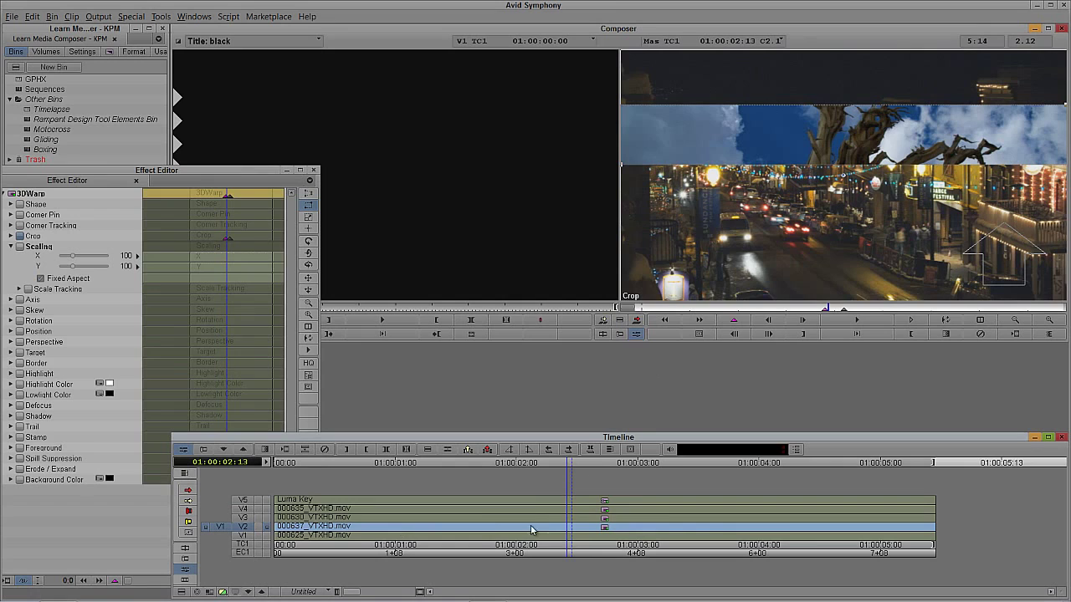
Examine the effect keyframes on the V2, V3 and V4 clips.
left_click(844, 309)
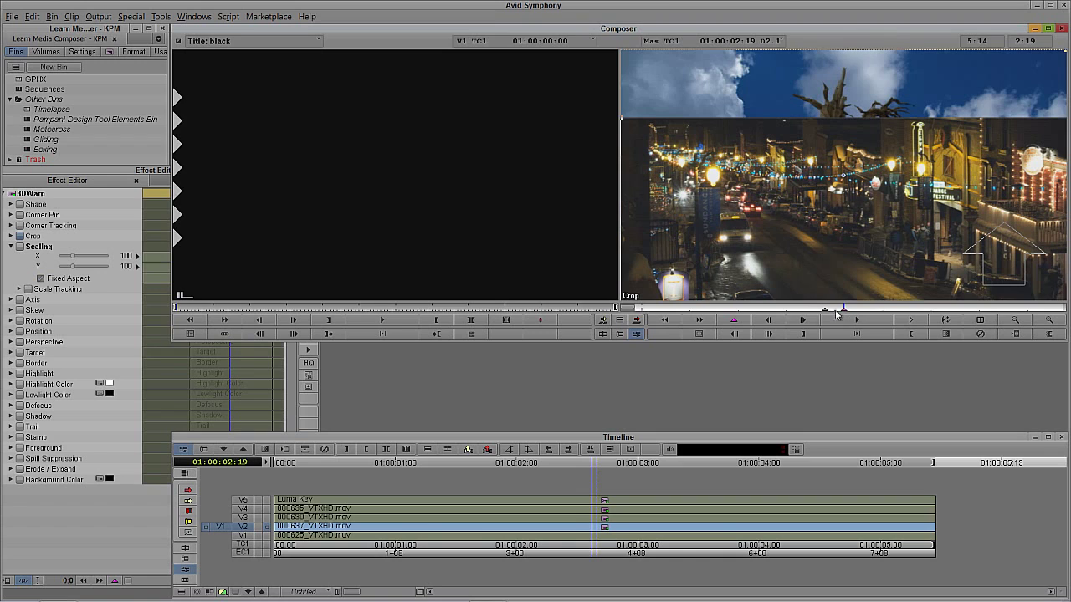
left_click(584, 523)
left_click(583, 508)
left_click(584, 500)
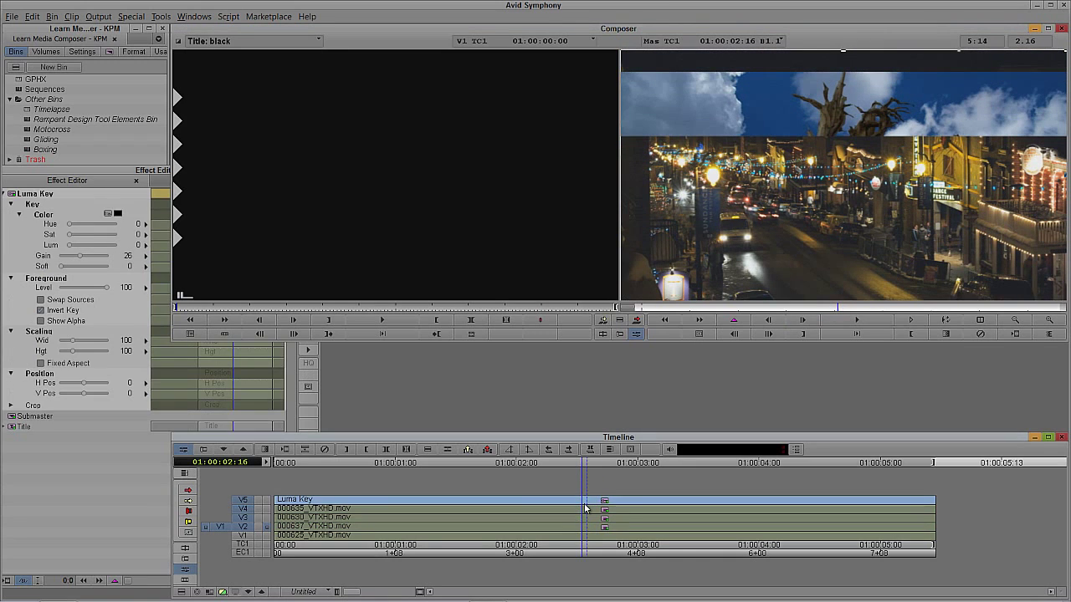
left_click(585, 507)
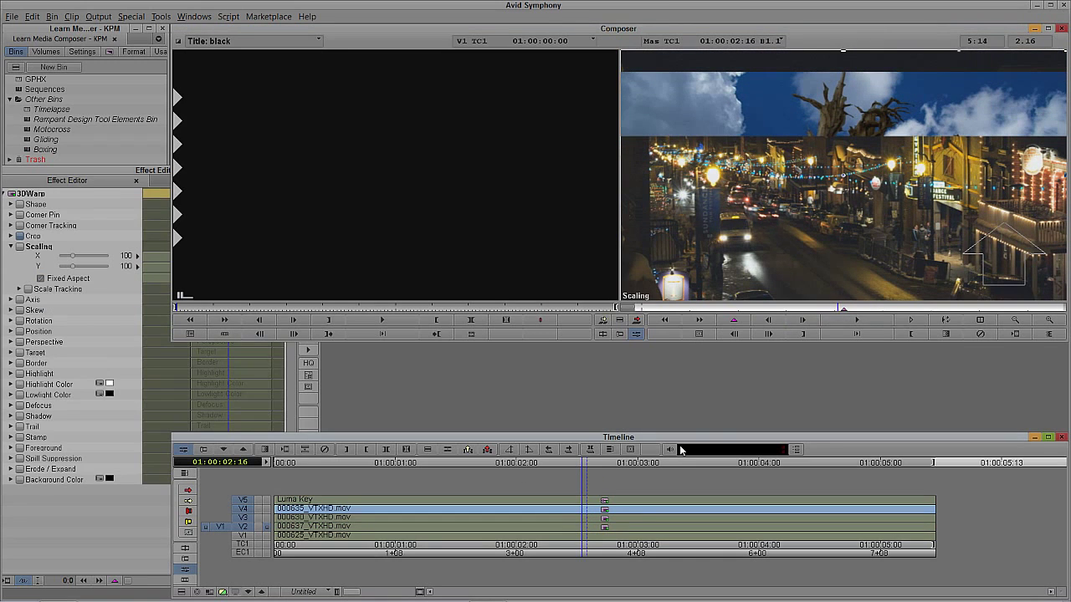
left_click(595, 518)
left_click(843, 312)
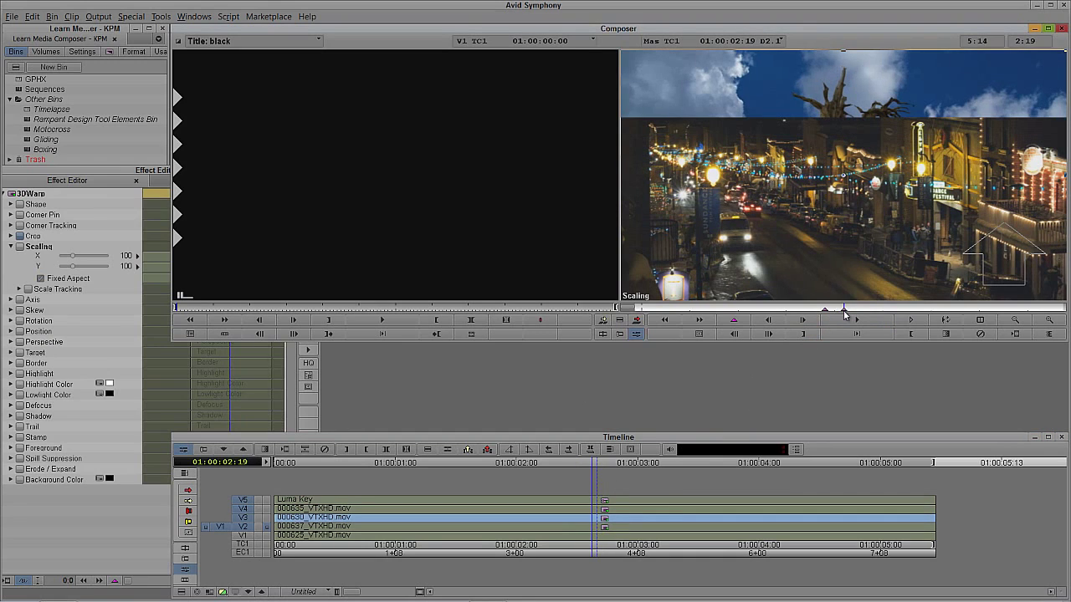
left_click(825, 311)
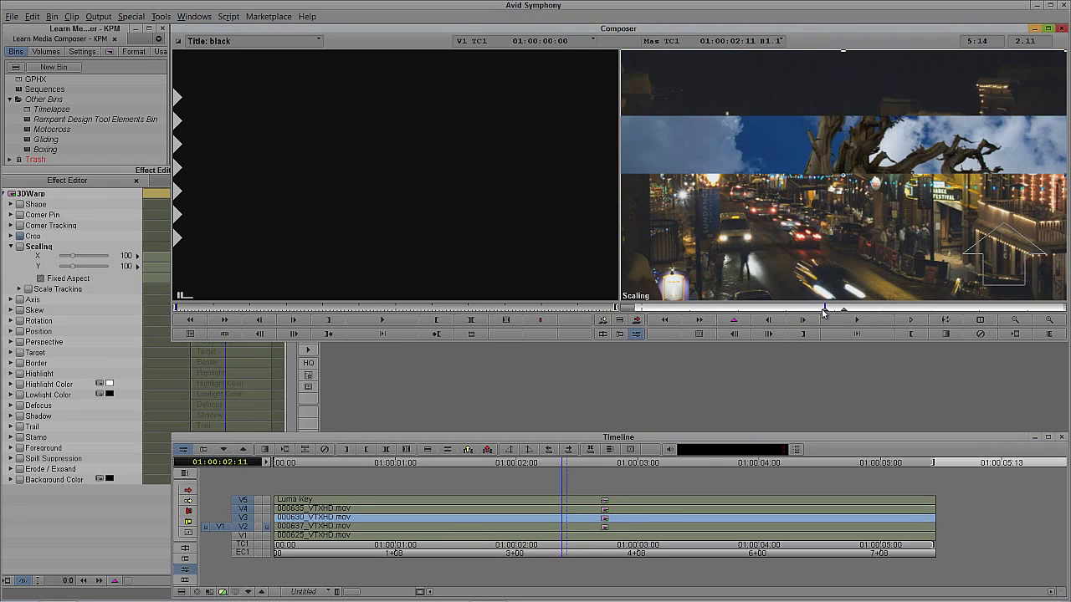
Monitor V5 again and remove the unwanted 3D Warp keyframes from the V3 and V2 clips.
left_click(268, 502)
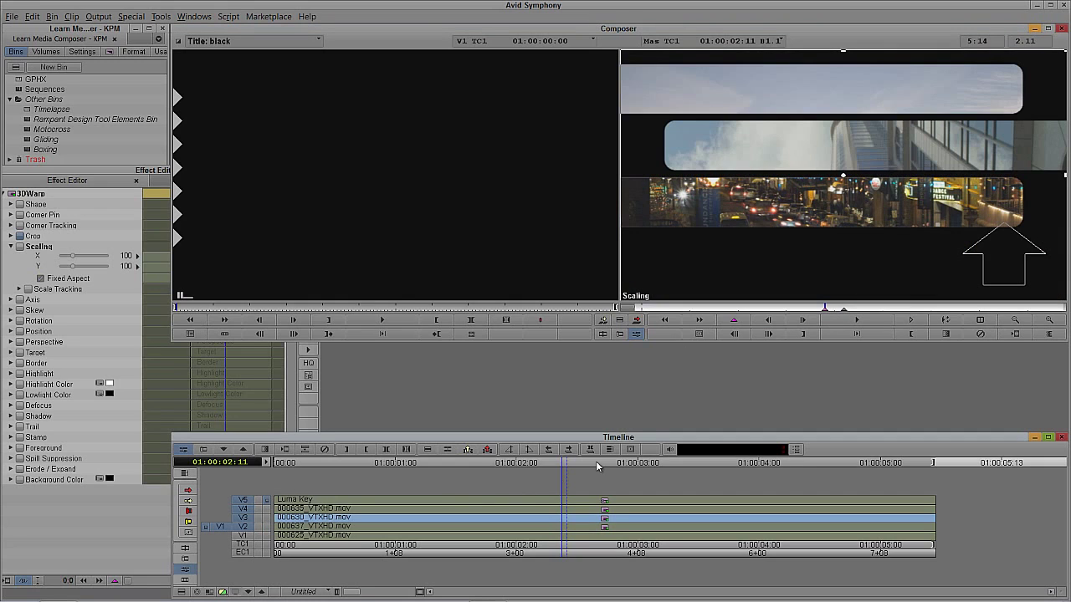
left_click(843, 312)
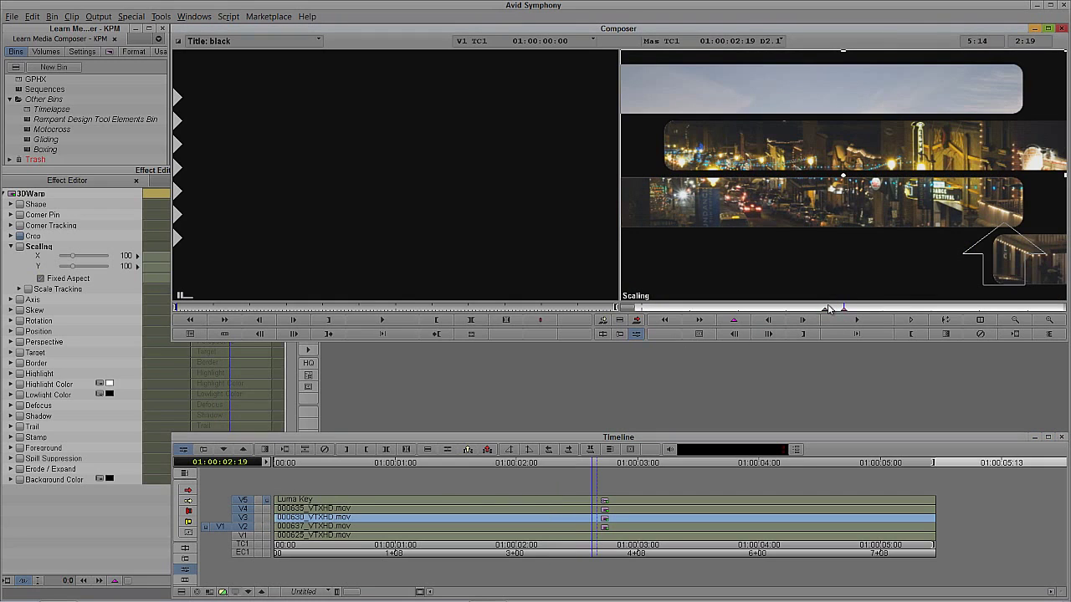
left_click(600, 528)
left_click(843, 312)
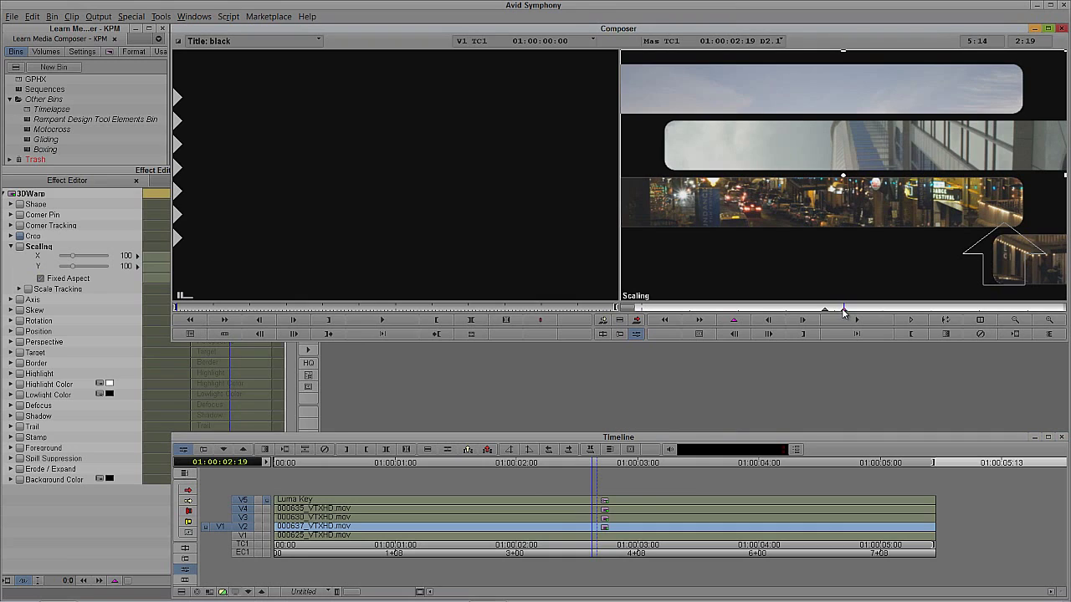
left_click(825, 311)
left_click(843, 310)
left_click_drag(845, 311, 824, 310)
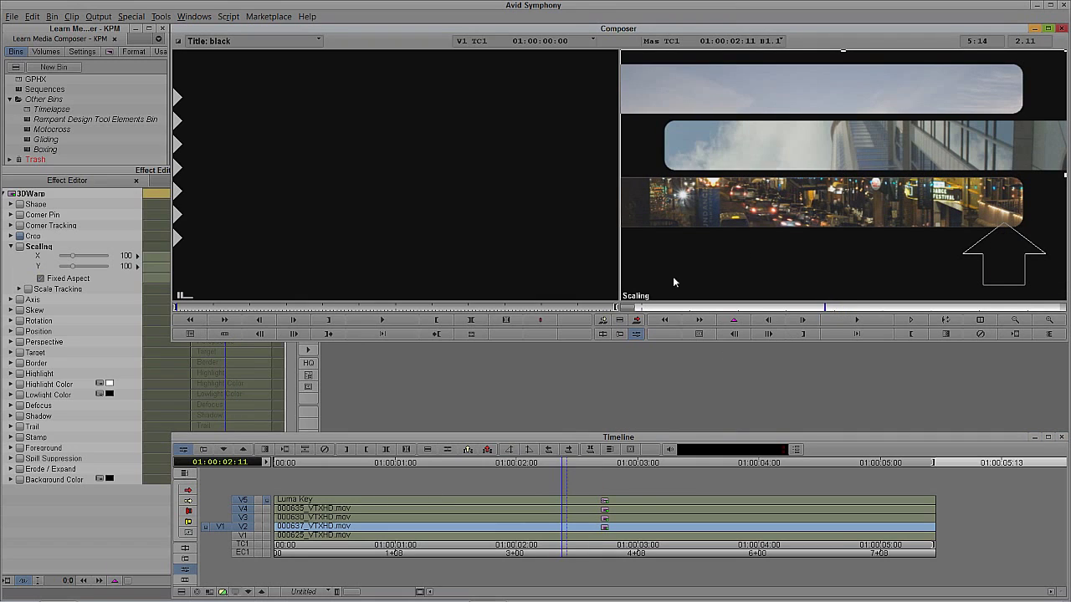
Adjust the top and bottom crop of 000637_VTXHD.mov on V2 to frame the third bar and delete the added keyframe.
left_click(143, 171)
left_click(308, 205)
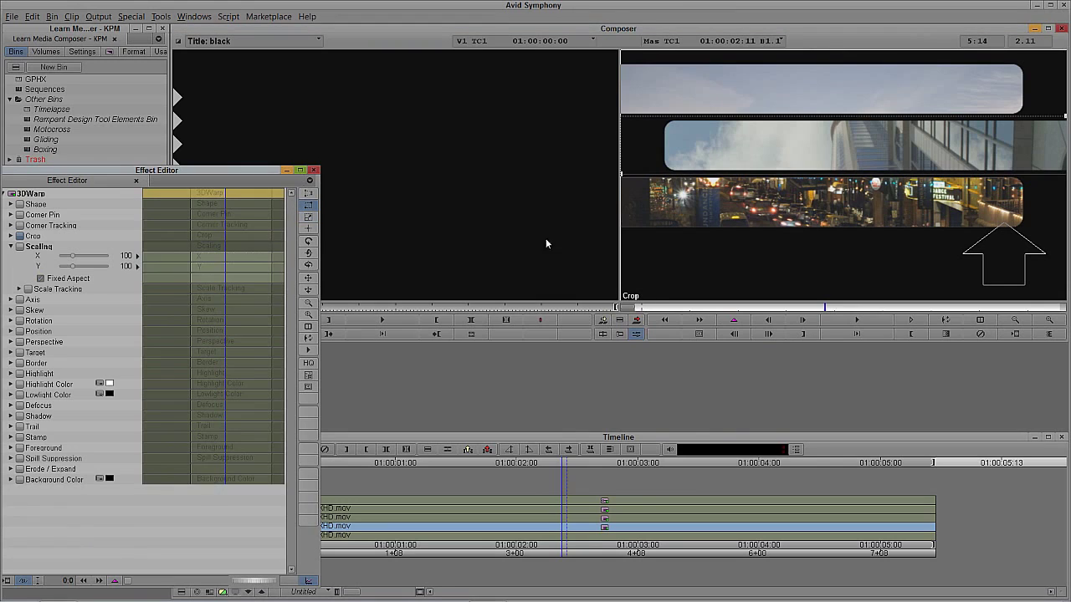
left_click_drag(622, 177, 610, 230)
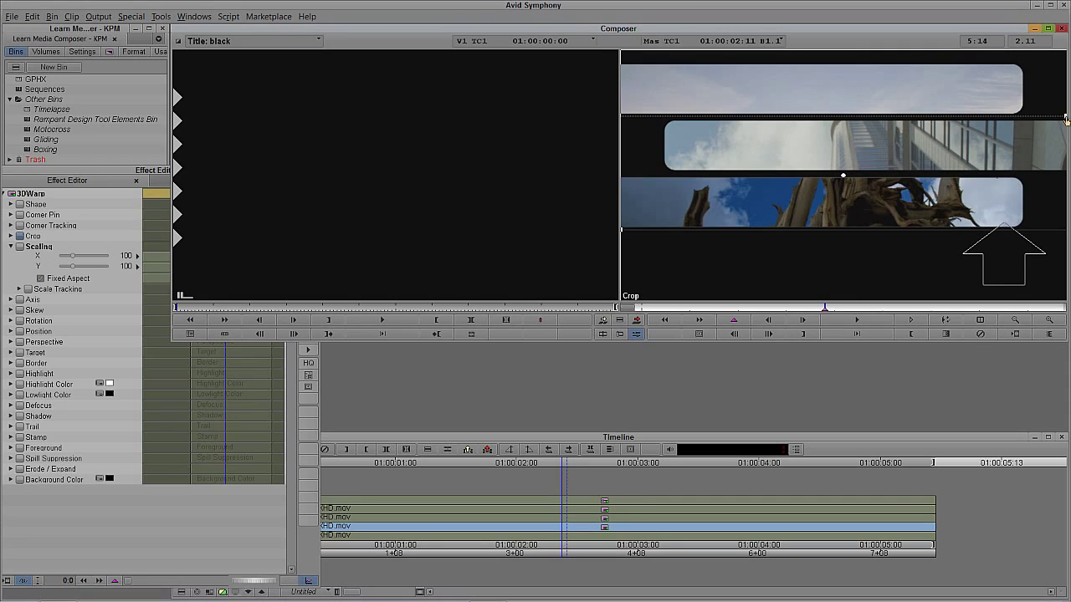
left_click_drag(1066, 117, 1065, 174)
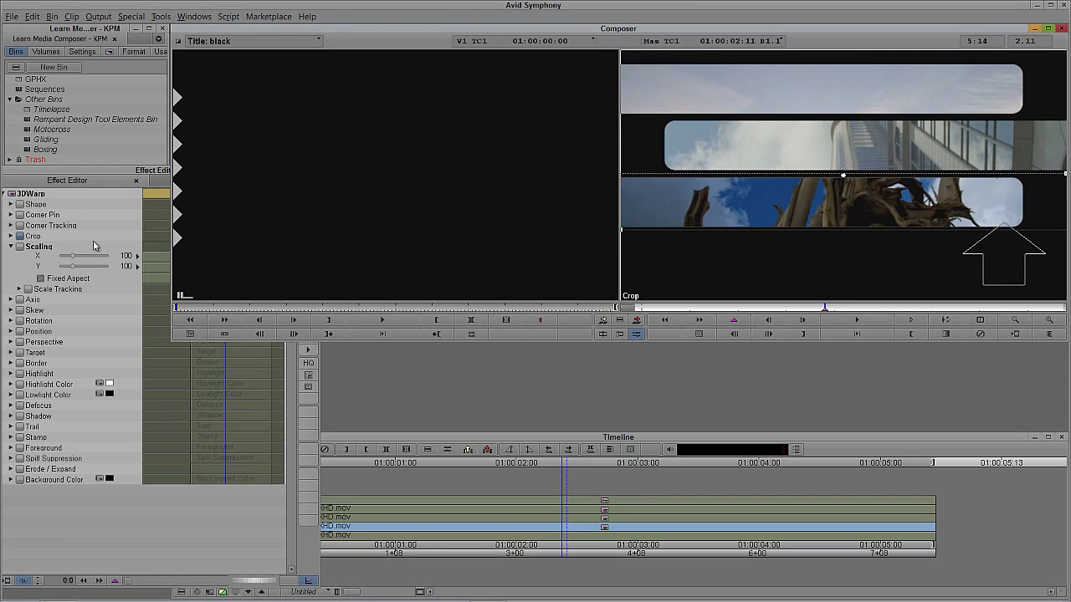
left_click(824, 309)
key("Delete")
Copy the V2 clip's 3D Warp onto 000625_VTXHD.mov on V1 and adjust its top and bottom crop to frame the fourth bar.
left_click(6, 193)
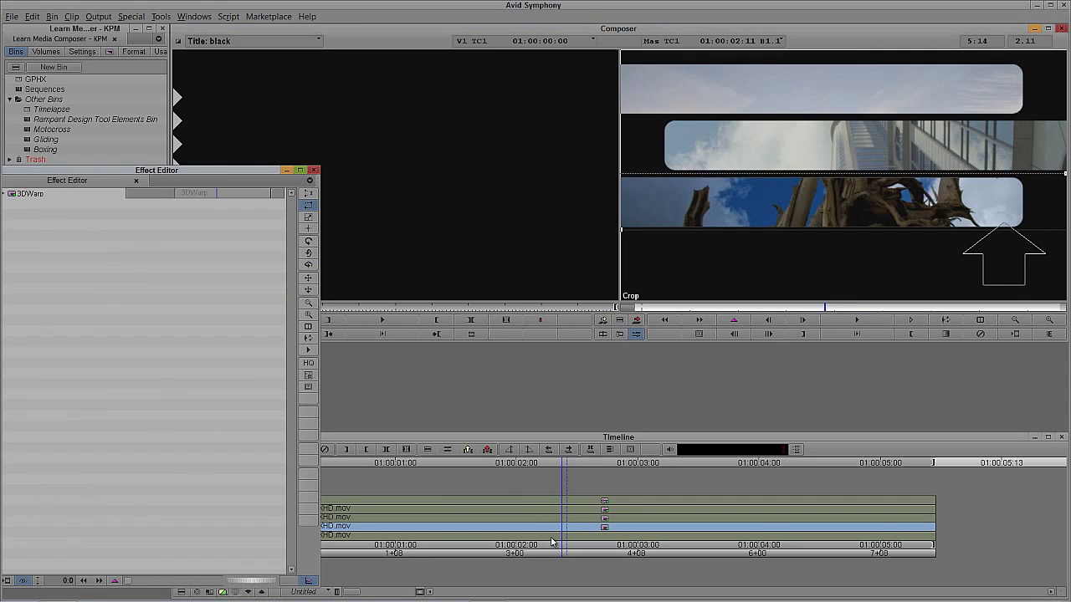
left_click(523, 529)
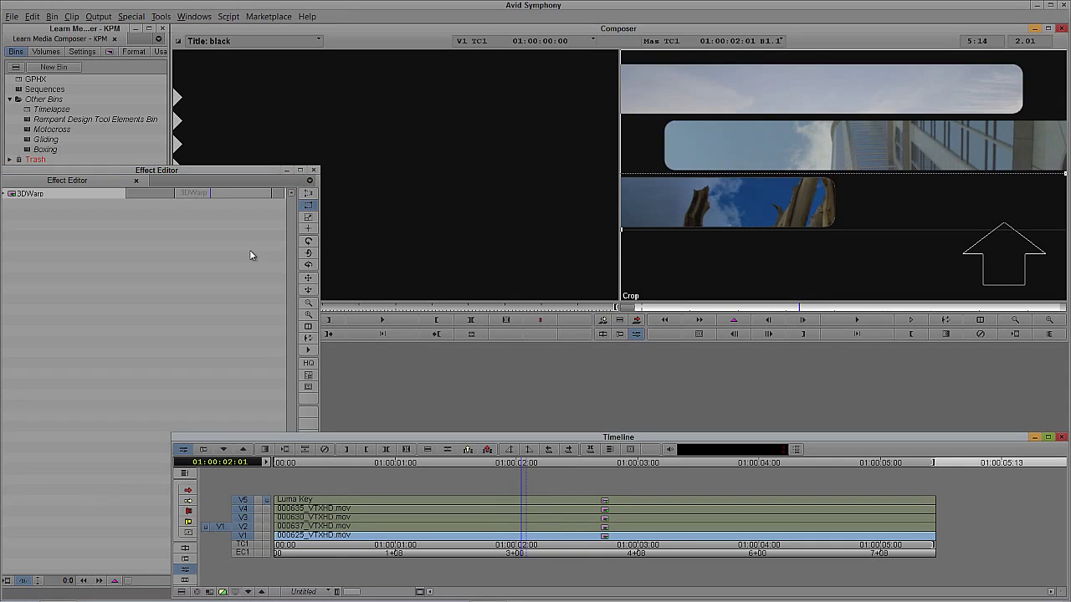
left_click(138, 242)
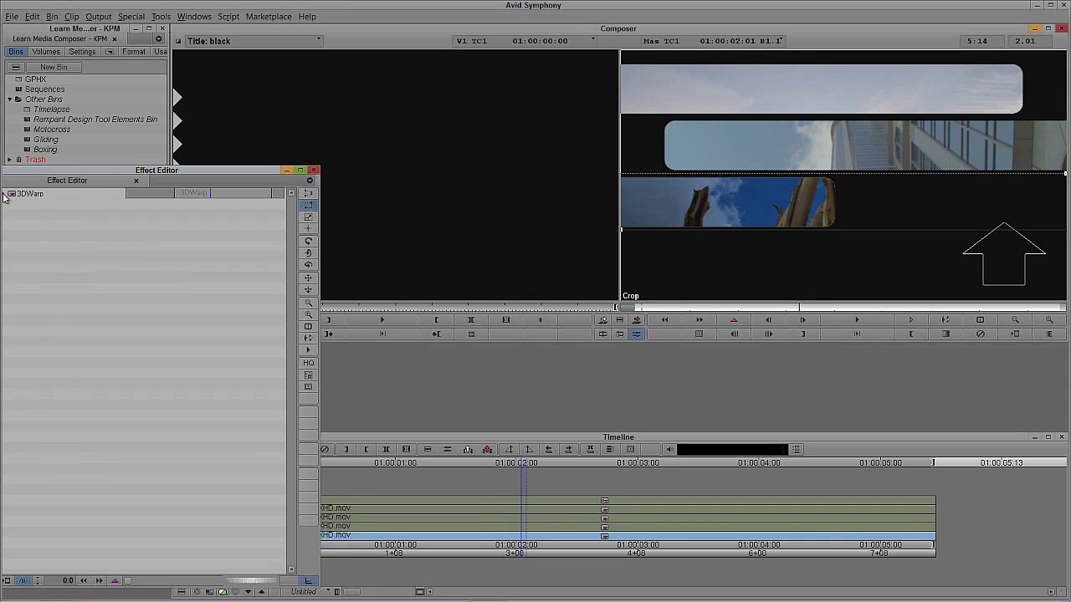
left_click(5, 194)
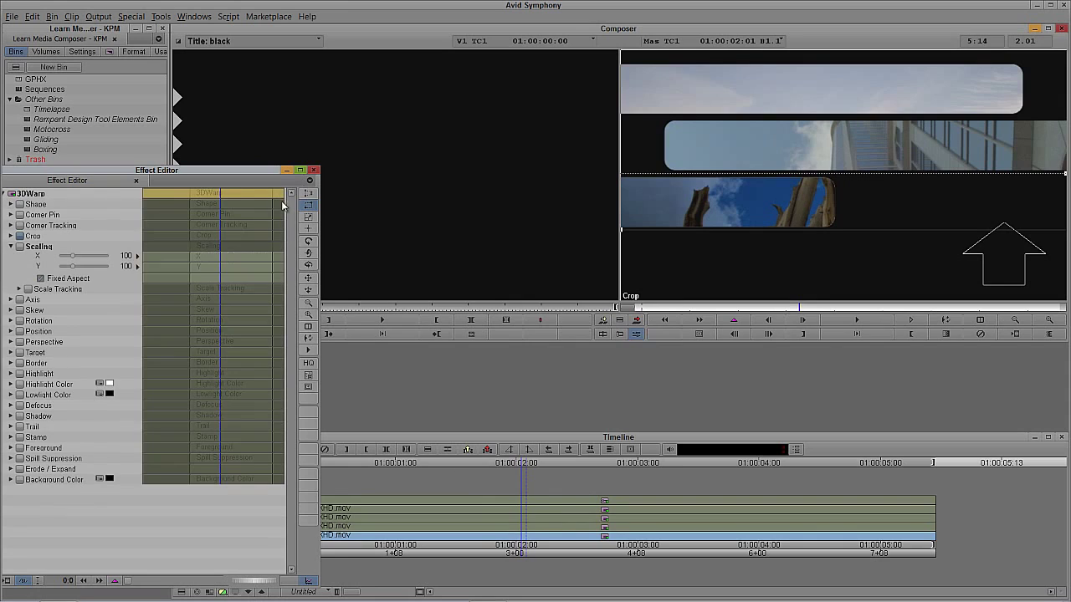
left_click(624, 237)
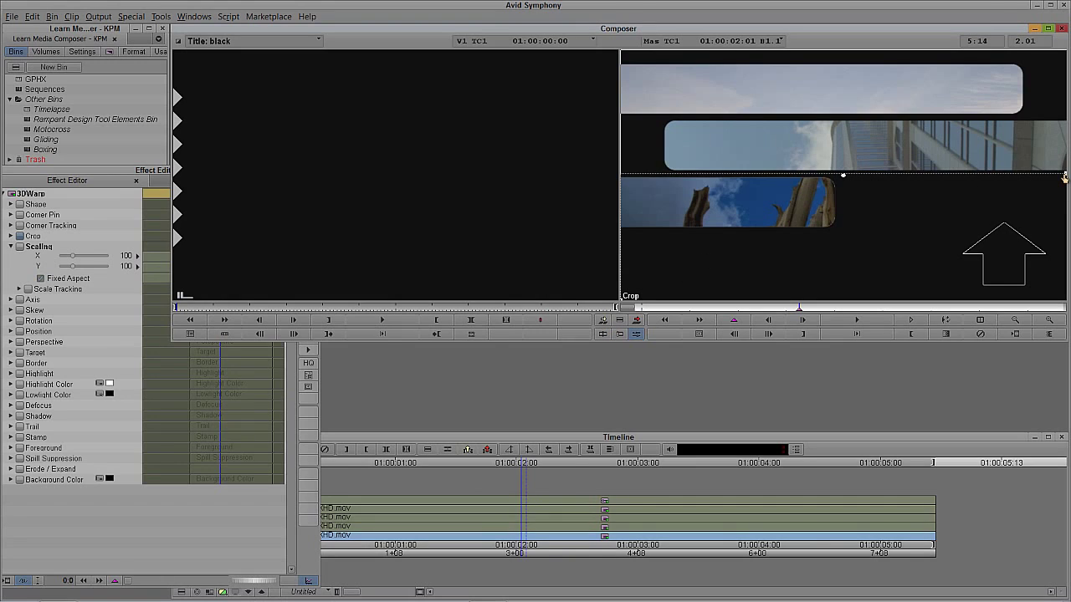
left_click_drag(1064, 177, 1066, 231)
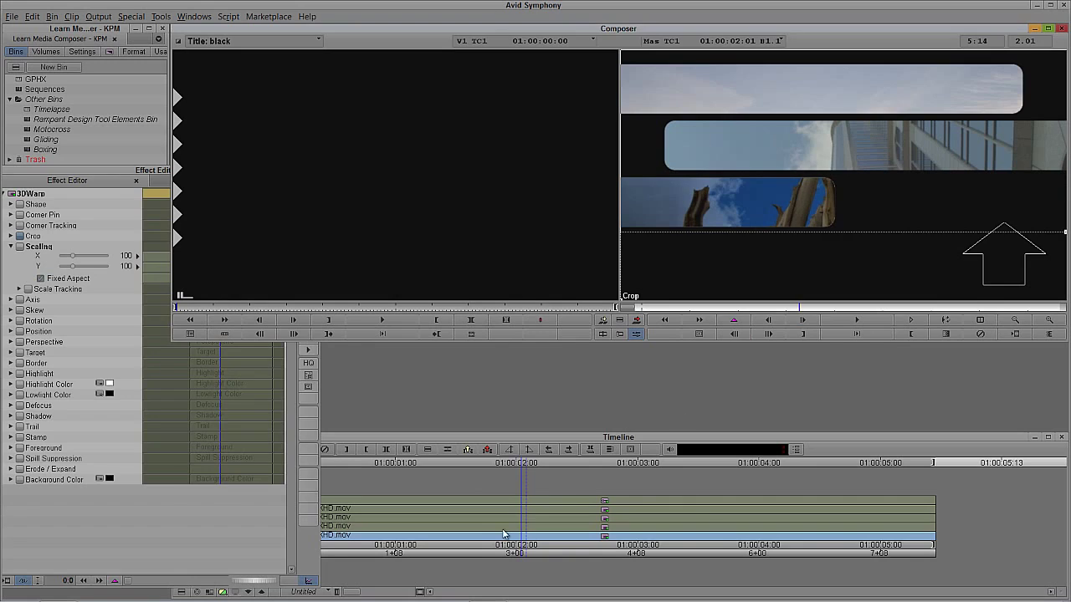
Leave effect mode and scrub the sequence to about 01:00:03:04 to check the four-bar split screen.
left_click(470, 547)
left_click(371, 519)
left_click_drag(343, 517, 657, 534)
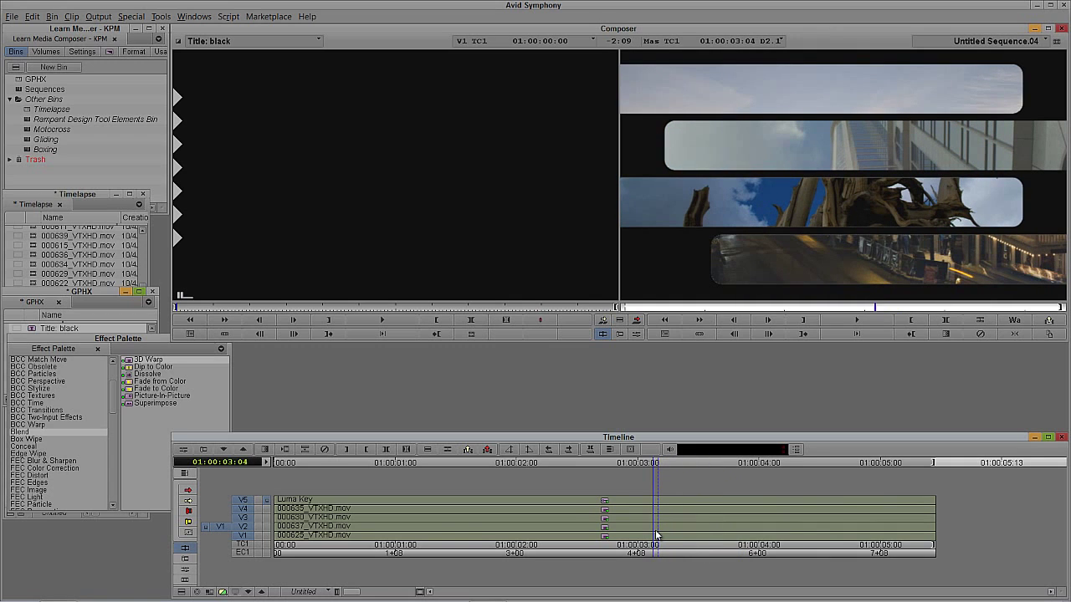